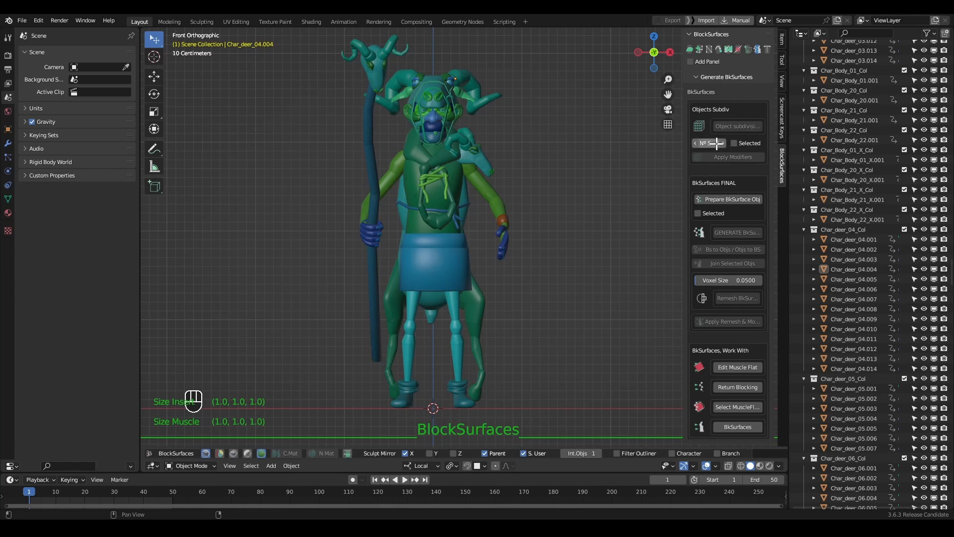
- Switch the blocked-out horned character from smooth to flat, faceted shading
{"action": "middle_click_drag", "start_coordinate": [555, 126], "coordinate": [522, 106]}
{"action": "key", "text": "q"}
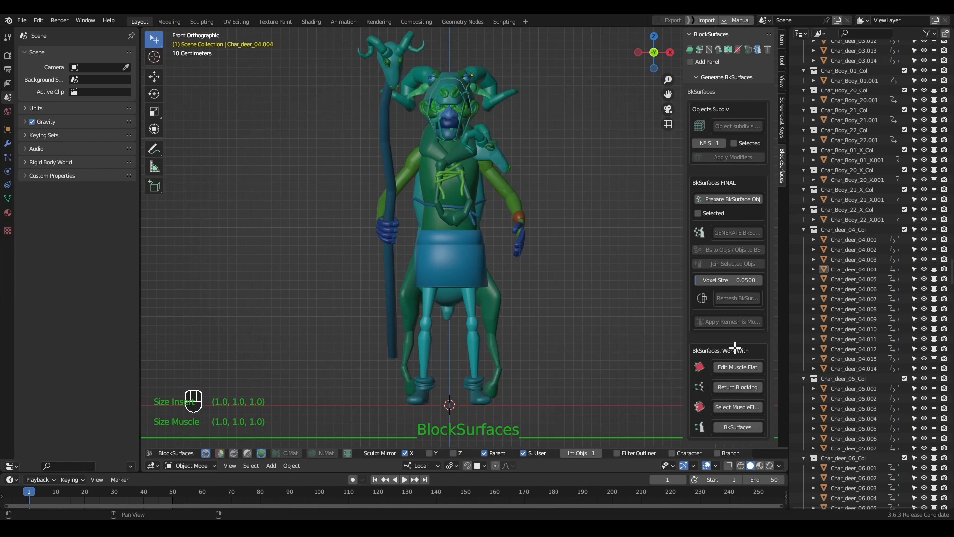
{"action": "middle_click_drag", "start_coordinate": [565, 277], "coordinate": [529, 319], "text": "alt"}
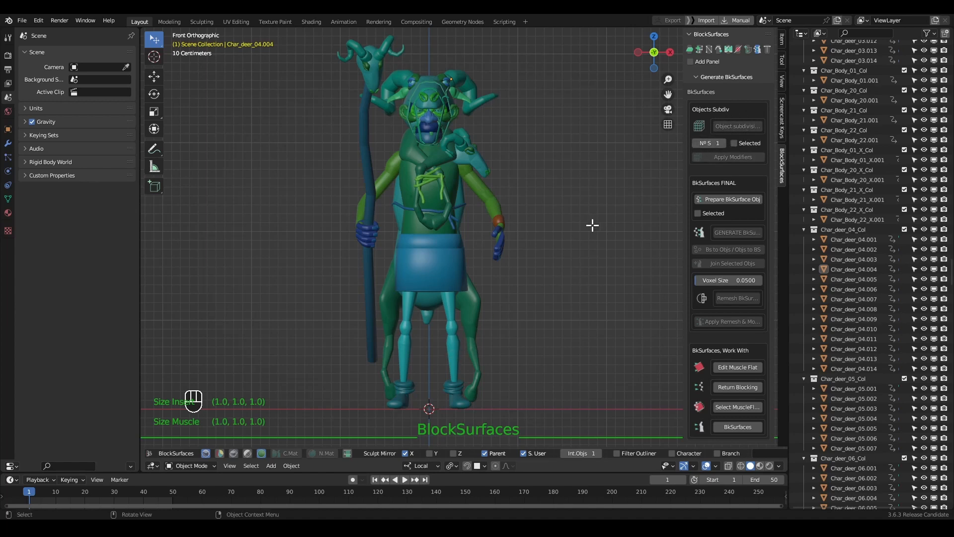
{"action": "left_click_drag", "start_coordinate": [593, 225], "coordinate": [492, 199], "text": "alt"}
{"action": "middle_click_drag", "start_coordinate": [437, 106], "coordinate": [434, 182], "text": "alt"}
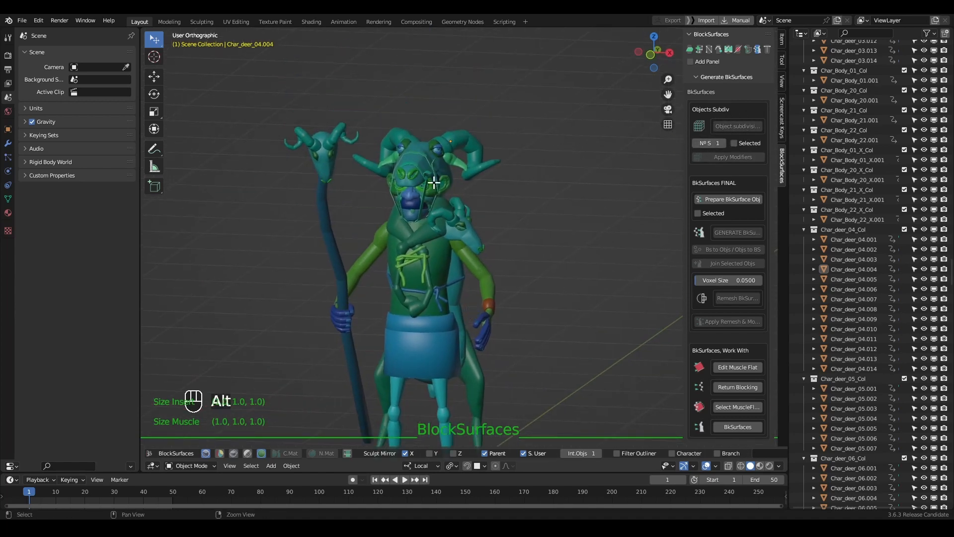
{"action": "scroll", "coordinate": [434, 182], "scroll_direction": "up", "scroll_amount": 6}
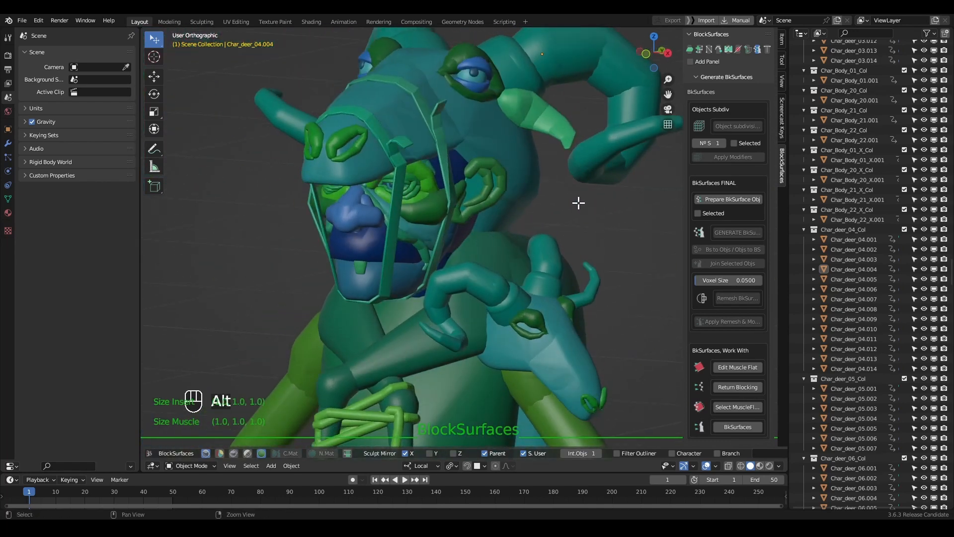
{"action": "left_click_drag", "start_coordinate": [578, 202], "coordinate": [472, 272], "text": "alt"}
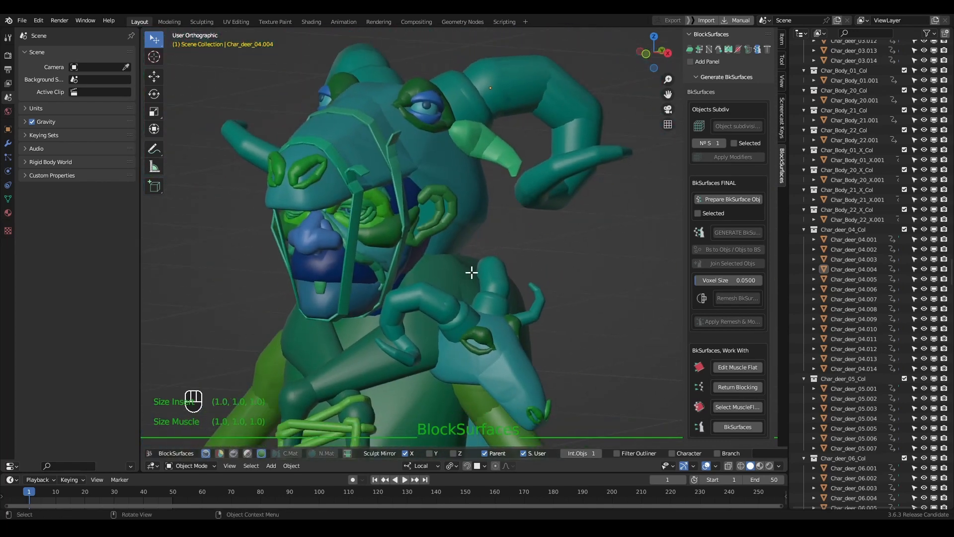
{"action": "left_click", "coordinate": [262, 454]}
{"action": "left_click", "coordinate": [501, 302]}
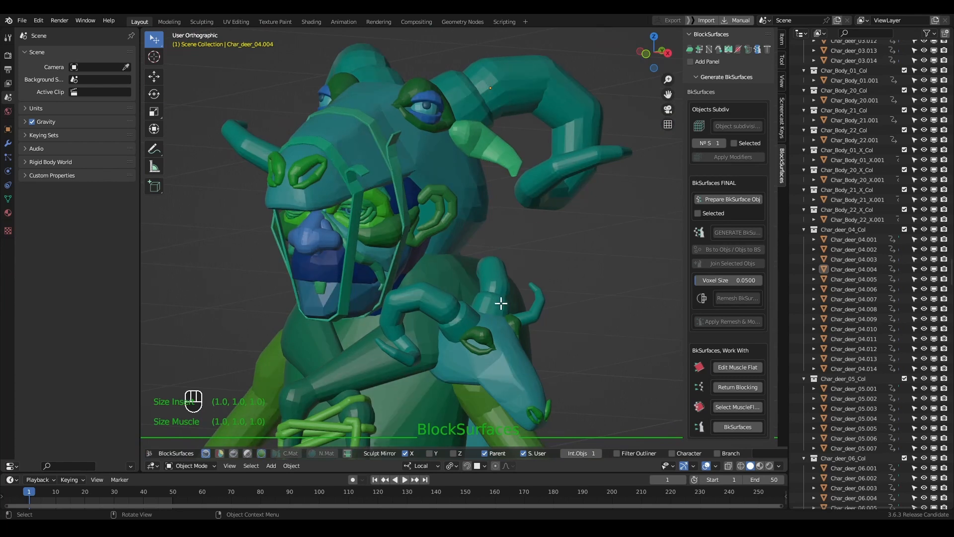
- Select the sphere Char_deer_04.004 on the character's large horn and examine the horn's faceted geometry from several angles
{"action": "middle_click_drag", "start_coordinate": [494, 85], "coordinate": [474, 216]}
{"action": "middle_click", "coordinate": [481, 204], "text": "alt"}
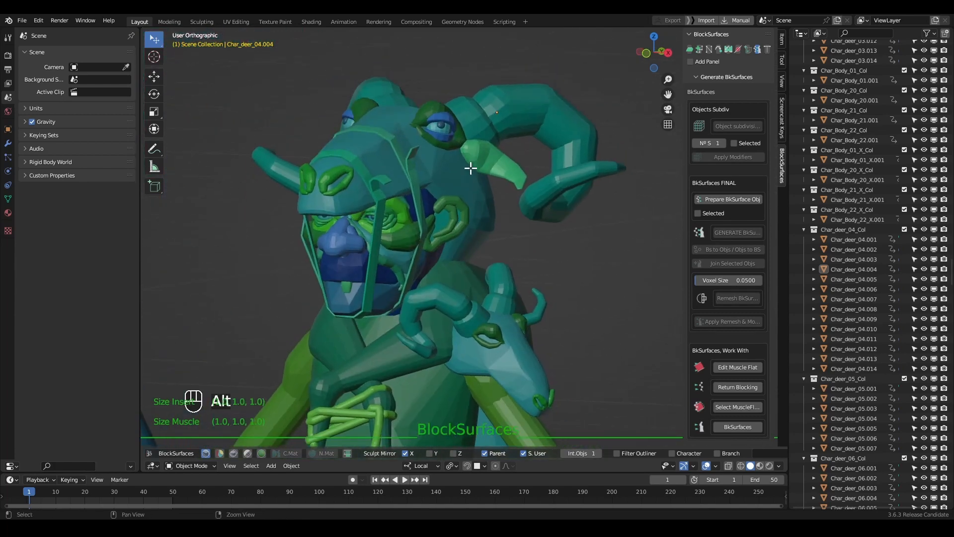
{"action": "scroll", "coordinate": [484, 149], "scroll_direction": "up", "scroll_amount": 2}
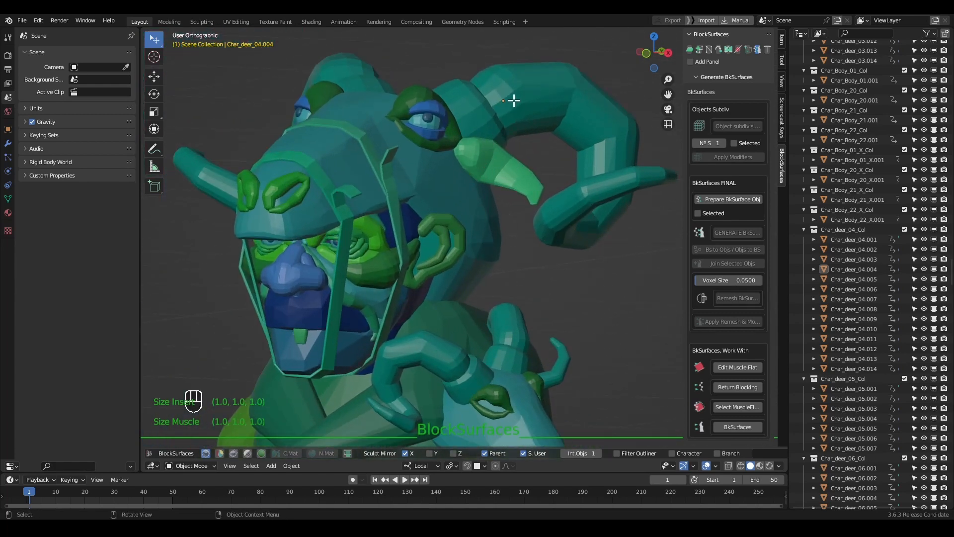
{"action": "left_click", "coordinate": [514, 100]}
{"action": "middle_click_drag", "start_coordinate": [515, 216], "coordinate": [567, 209]}
{"action": "scroll", "coordinate": [502, 70], "scroll_direction": "up", "scroll_amount": 4}
{"action": "middle_click_drag", "start_coordinate": [504, 141], "coordinate": [454, 75]}
{"action": "mouse_move", "coordinate": [542, 70]}
{"action": "middle_mouse_down"}
{"action": "mouse_move", "coordinate": [554, 57]}
{"action": "mouse_move", "coordinate": [527, 63]}
{"action": "middle_mouse_up"}
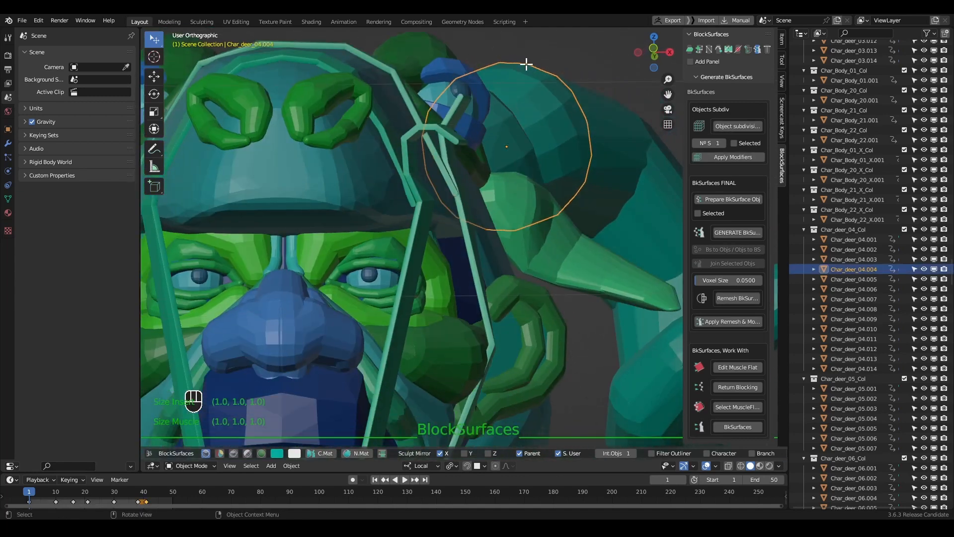
{"action": "middle_click_drag", "start_coordinate": [587, 178], "coordinate": [502, 79]}
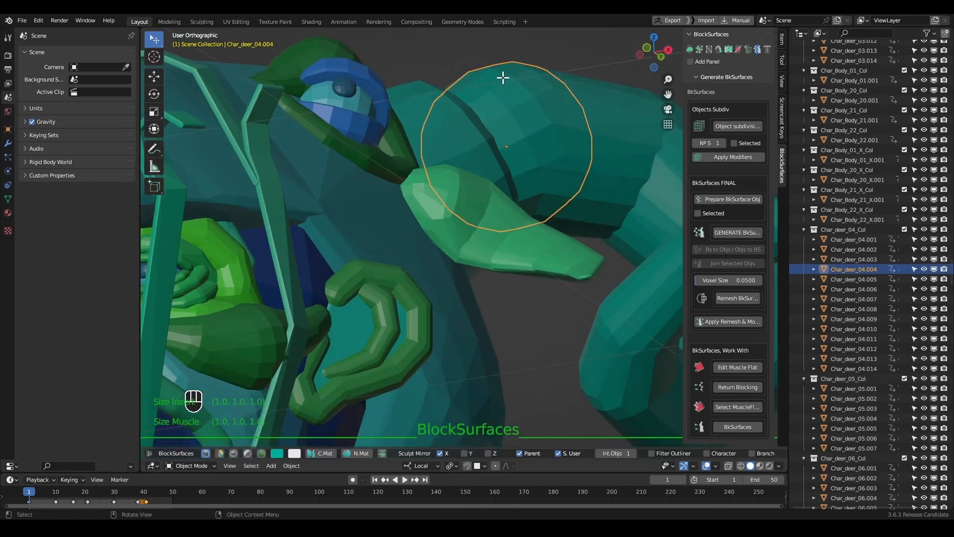
{"action": "middle_click_drag", "start_coordinate": [590, 149], "coordinate": [567, 173]}
- Hide and restore the horn's muscle surfaces to examine the underlying spheres
{"action": "scroll", "coordinate": [567, 173], "scroll_direction": "down", "scroll_amount": 4}
{"action": "middle_click_drag", "start_coordinate": [545, 209], "coordinate": [554, 253]}
{"action": "middle_click_drag", "start_coordinate": [554, 254], "coordinate": [550, 187], "text": "alt"}
{"action": "key", "text": "v"}
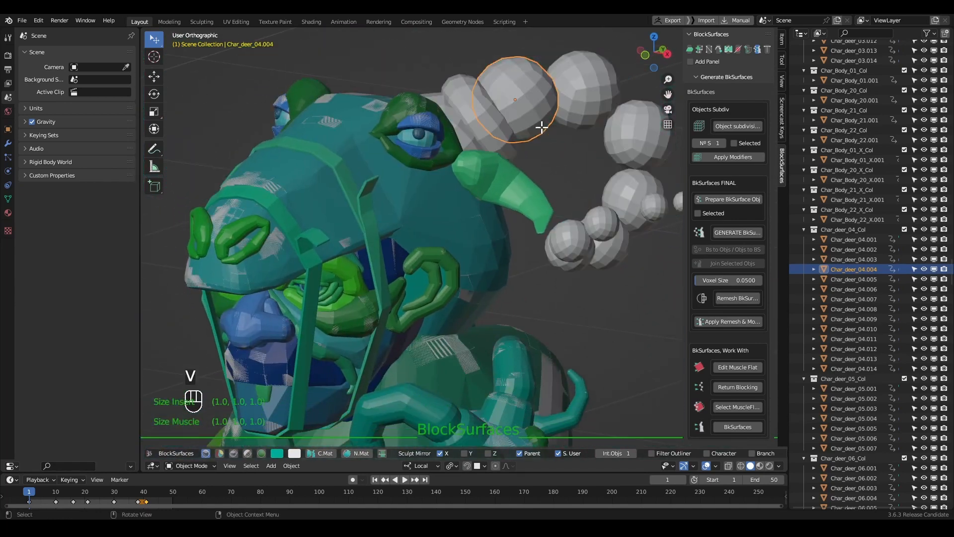
{"action": "key", "text": "v"}
{"action": "middle_click_drag", "start_coordinate": [541, 141], "coordinate": [512, 209], "text": "alt"}
{"action": "right_click_drag", "start_coordinate": [511, 209], "coordinate": [501, 164], "text": "alt"}
{"action": "mouse_move", "coordinate": [542, 263]}
{"action": "left_mouse_down", "text": "alt"}
{"action": "mouse_move", "coordinate": [537, 275]}
{"action": "mouse_move", "coordinate": [533, 267]}
{"action": "left_mouse_up", "text": "alt"}
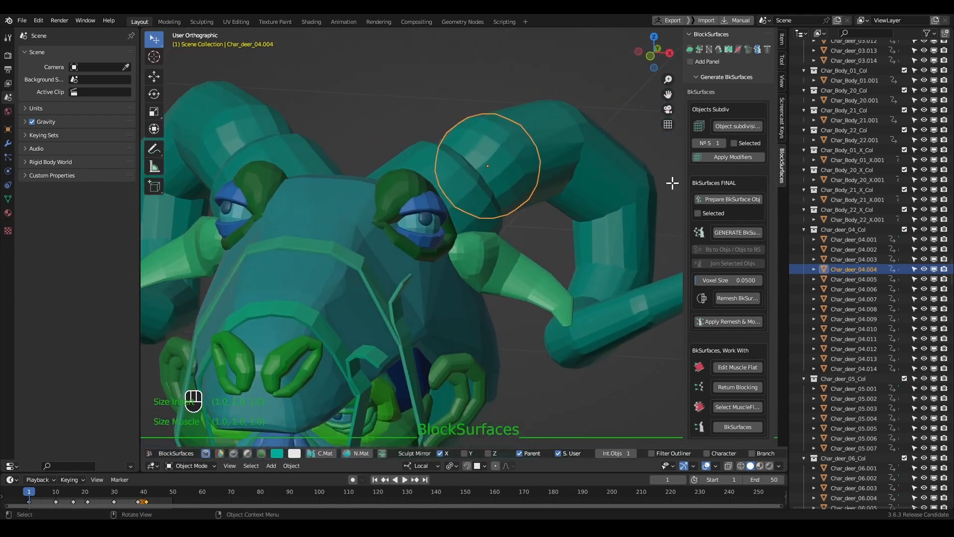
{"action": "middle_click_drag", "start_coordinate": [585, 208], "coordinate": [544, 206]}
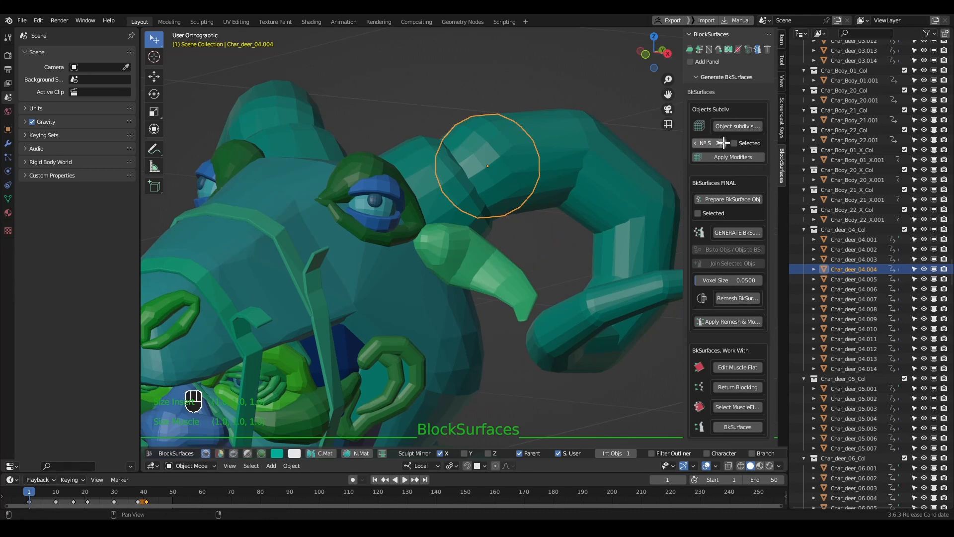
- Subdivide only the selected horn spheres Char_deer_04.004 and Char_deer_04.005 at level 2, with the muscle surfaces hidden
{"action": "left_click", "coordinate": [696, 143]}
{"action": "left_click", "coordinate": [734, 143]}
{"action": "left_click", "coordinate": [576, 204], "text": "shift"}
{"action": "key", "text": "v"}
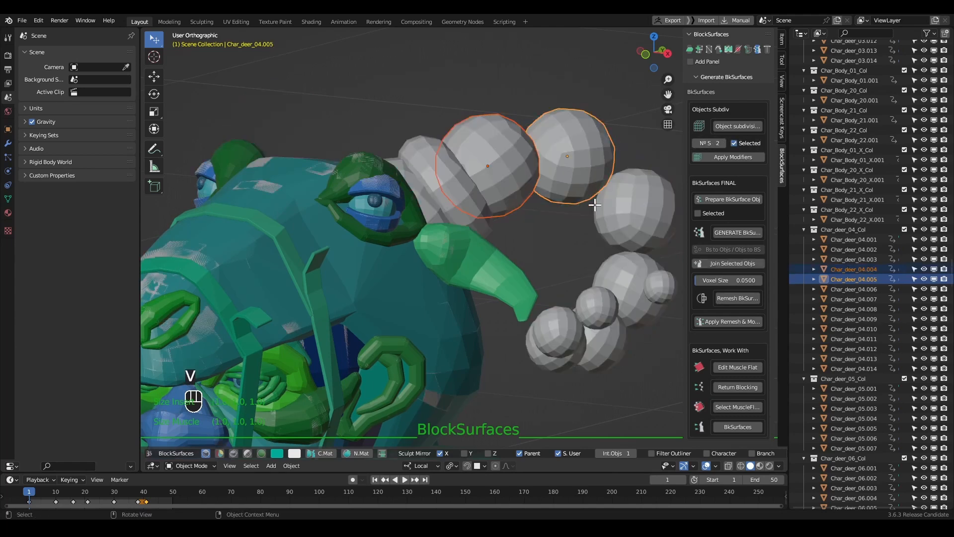
{"action": "left_click", "coordinate": [742, 126]}
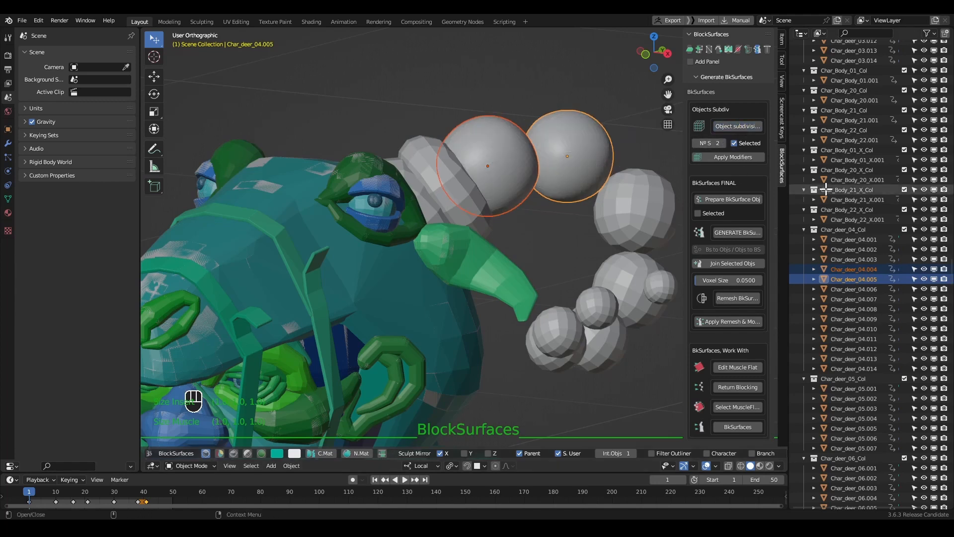
- Check the Subdivision modifier settings of the horn sphere Char_deer_04.005
{"action": "key", "text": "alt+2"}
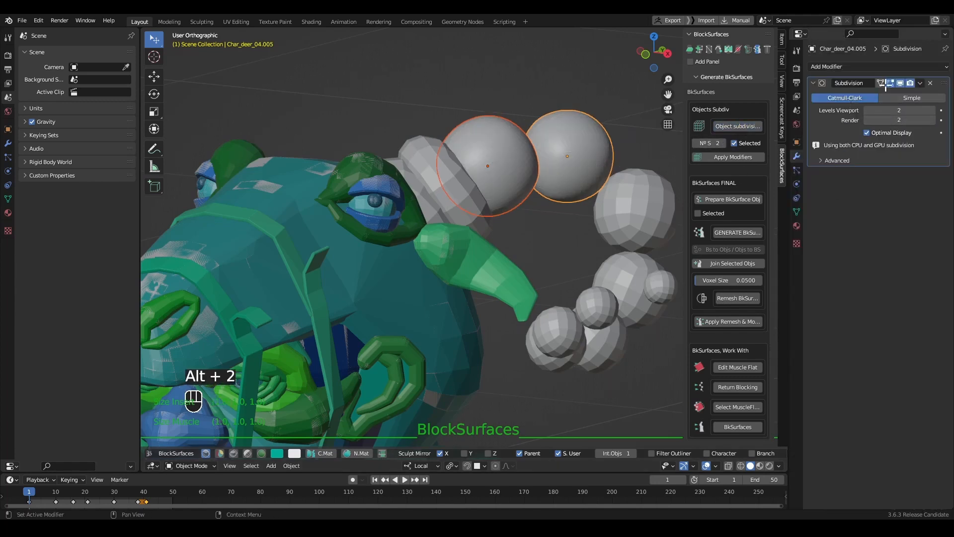
{"action": "left_click", "coordinate": [868, 110]}
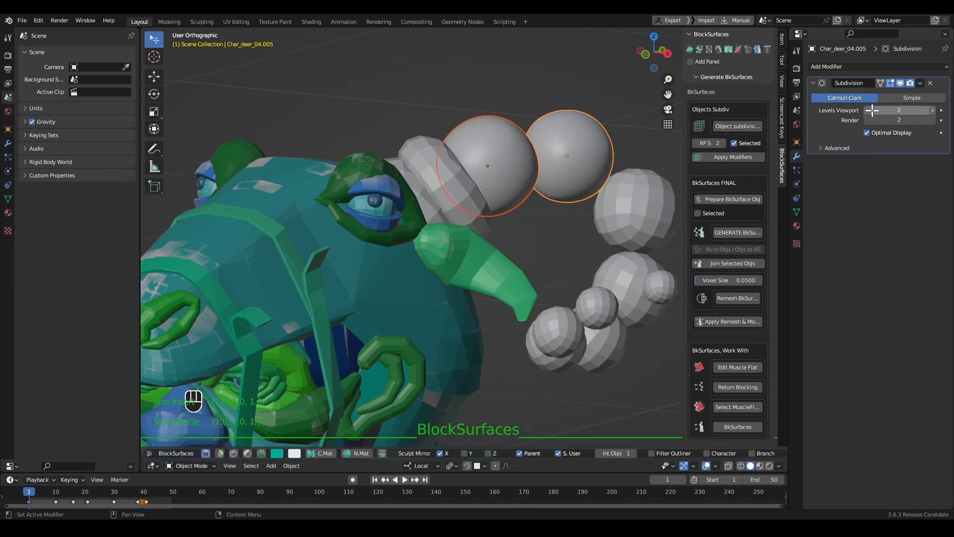
{"action": "key", "text": "alt+1"}
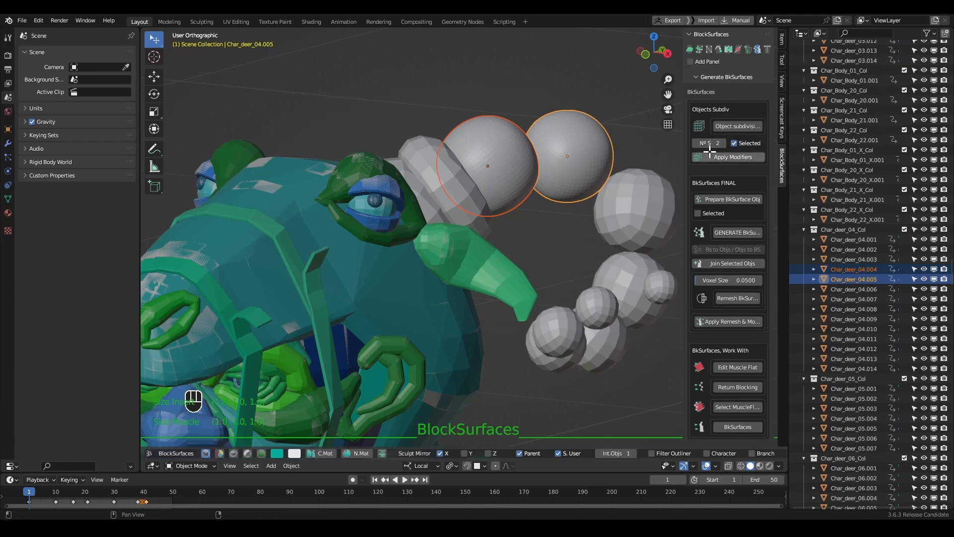
- Turn off the selected-only limit for subdivision and subdivide all spheres of the horn at level 2
{"action": "left_click", "coordinate": [734, 143]}
{"action": "left_click", "coordinate": [560, 167]}
{"action": "left_click", "coordinate": [661, 199]}
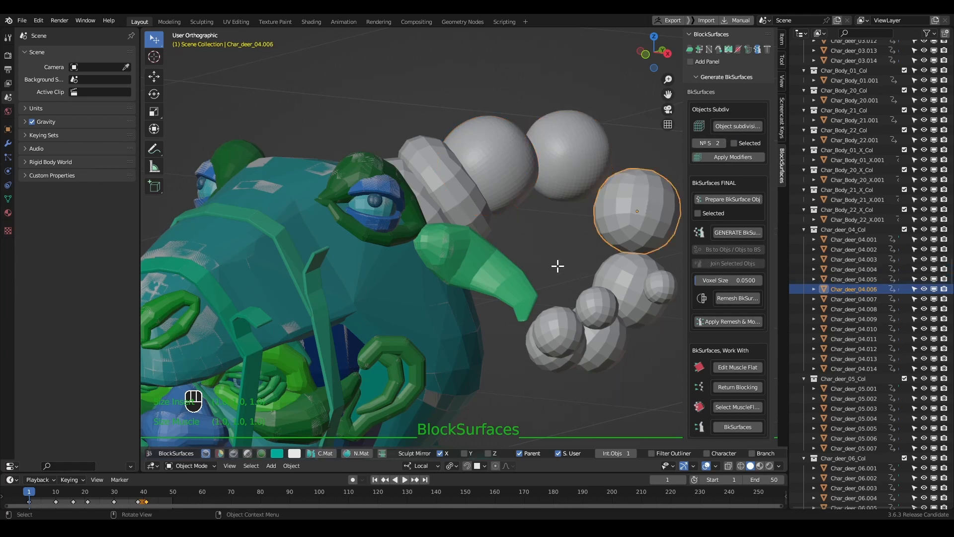
{"action": "left_click", "coordinate": [608, 149]}
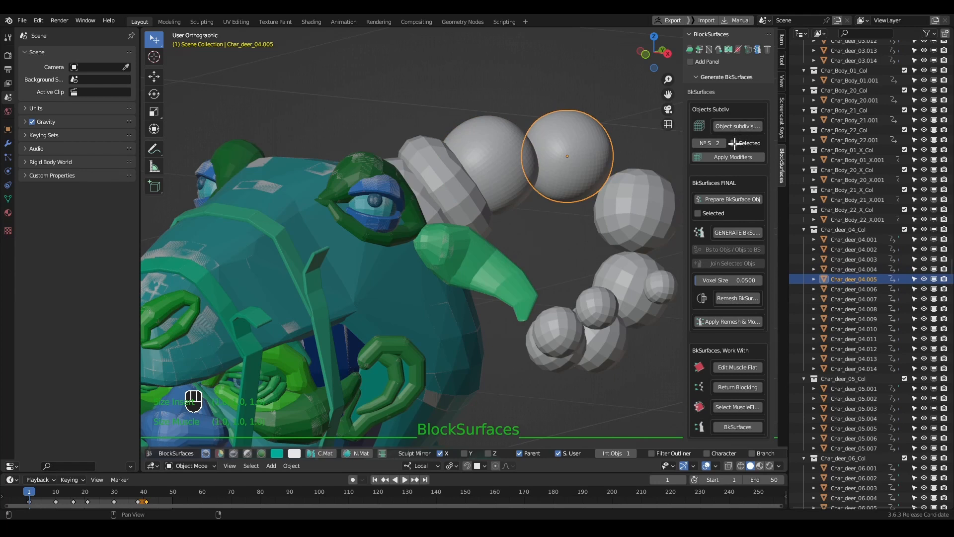
{"action": "left_click", "coordinate": [733, 125]}
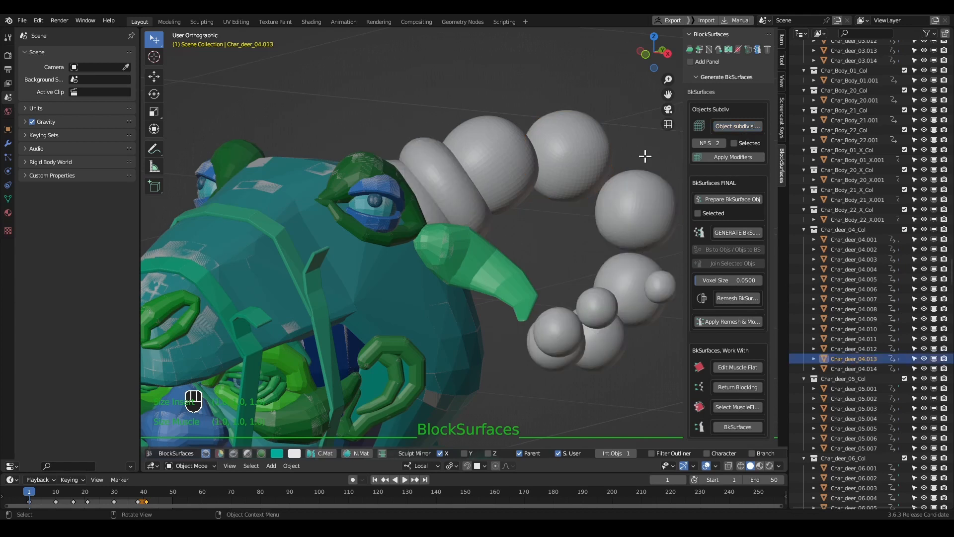
- Set the horn spheres' subdivision to level 0 and subdivide them again at level 1
{"action": "left_click", "coordinate": [696, 143]}
{"action": "left_click", "coordinate": [695, 143]}
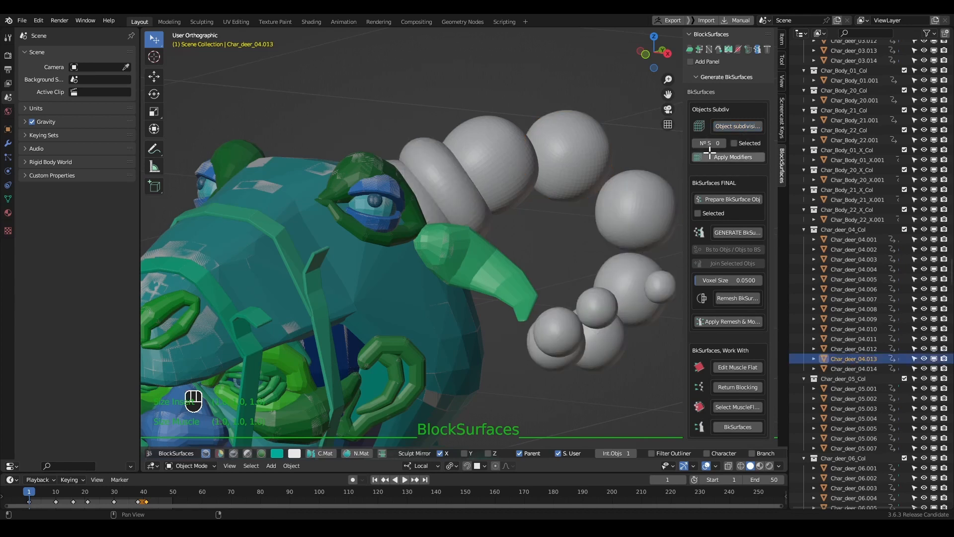
{"action": "left_click", "coordinate": [743, 126]}
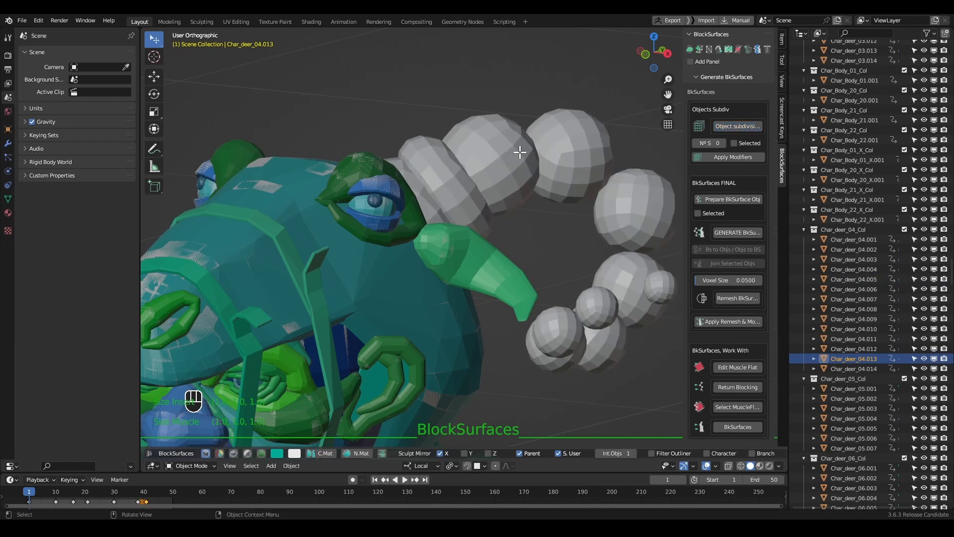
{"action": "left_click", "coordinate": [723, 143]}
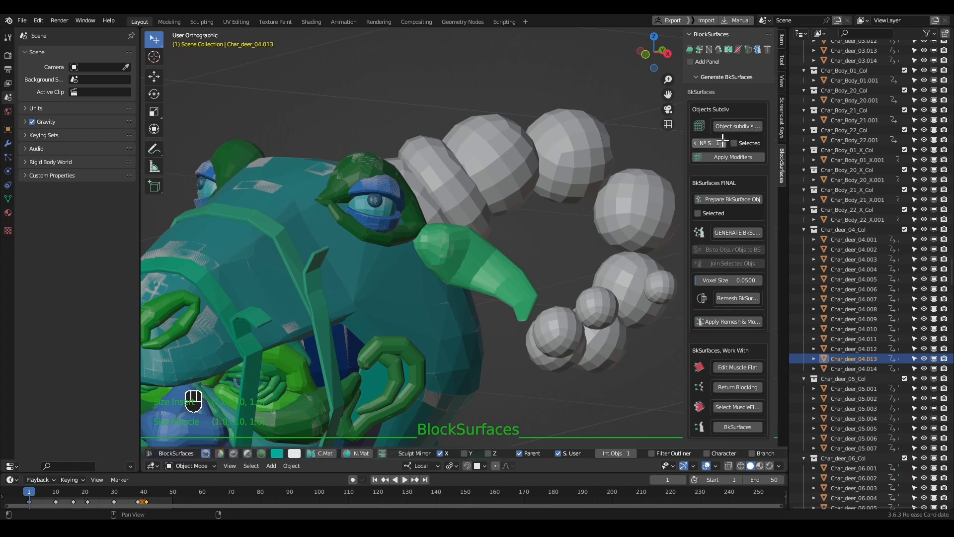
{"action": "left_click", "coordinate": [741, 127]}
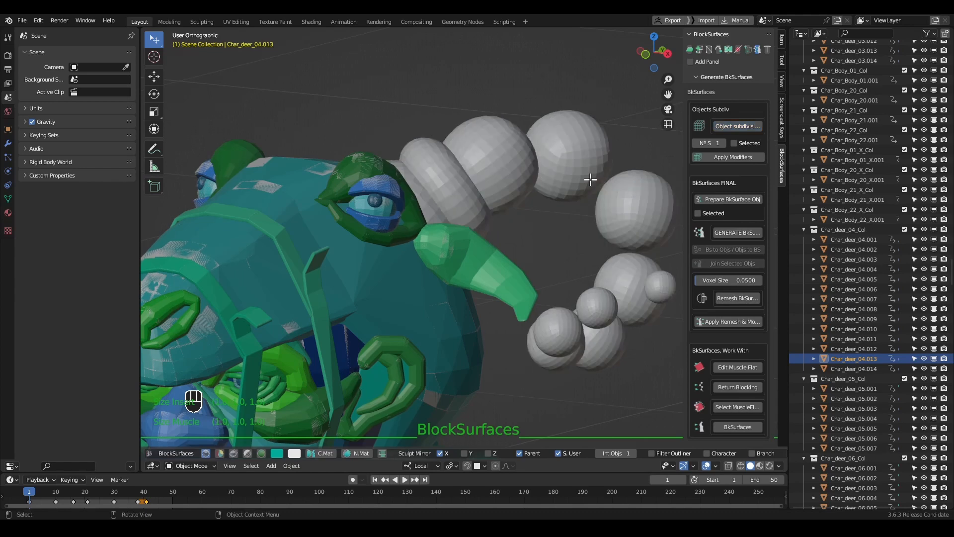
- Toggle the display between the horn's base spheres and muscle surfaces, finishing with only the coloured muscle surfaces shown
{"action": "key", "text": "alt+v"}
{"action": "key", "text": "alt+v"}
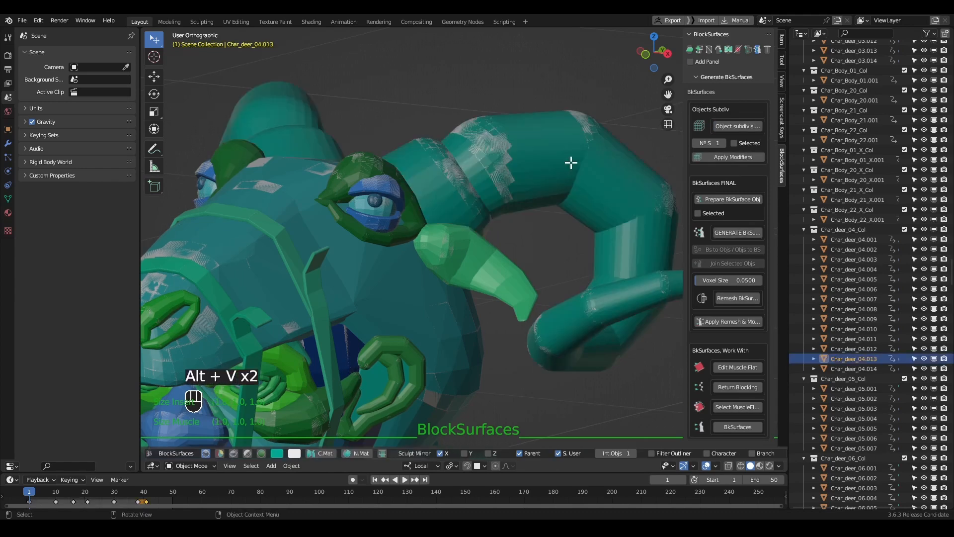
{"action": "left_click", "coordinate": [580, 156]}
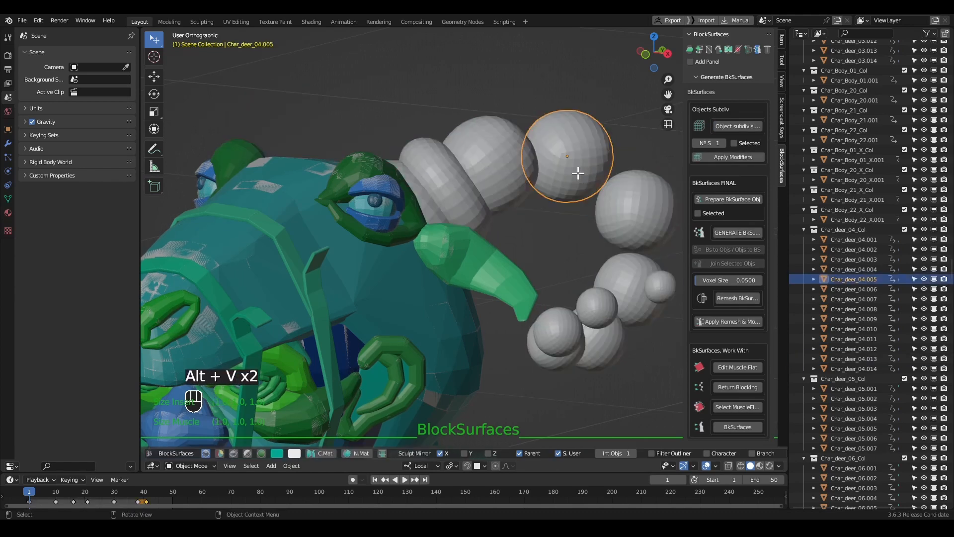
{"action": "key", "text": "alt+v"}
{"action": "key", "text": "alt+v"}
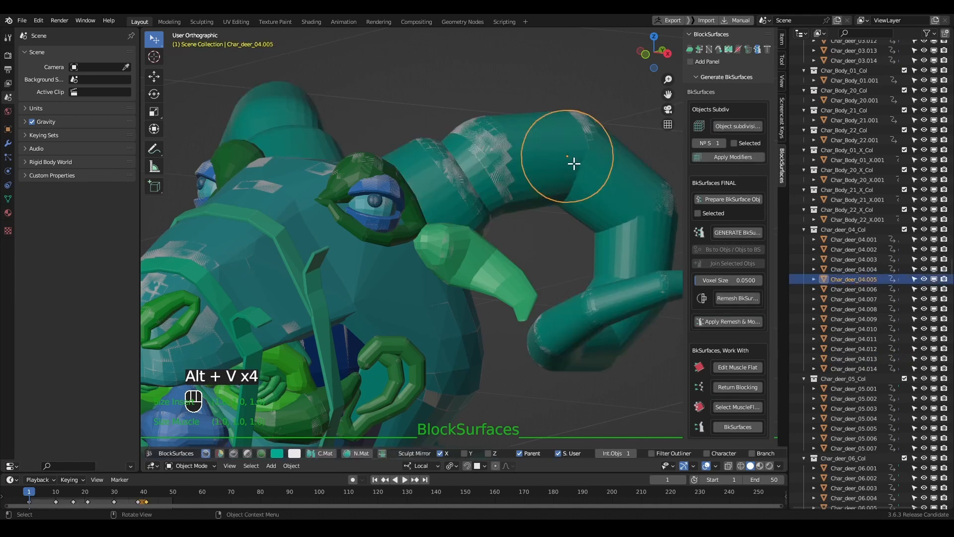
{"action": "key", "text": "v"}
{"action": "key", "text": "v"}
{"action": "key", "text": "v"}
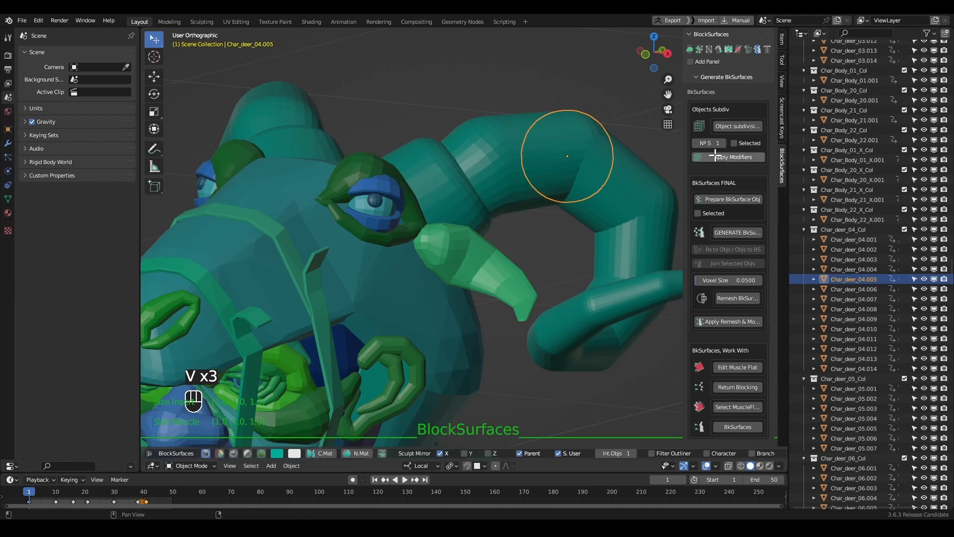
- Check the Subdivision modifier on Char_deer_04.005, apply the modifiers across the horn's spheres, and reselect that sphere alone
{"action": "key", "text": "alt+2"}
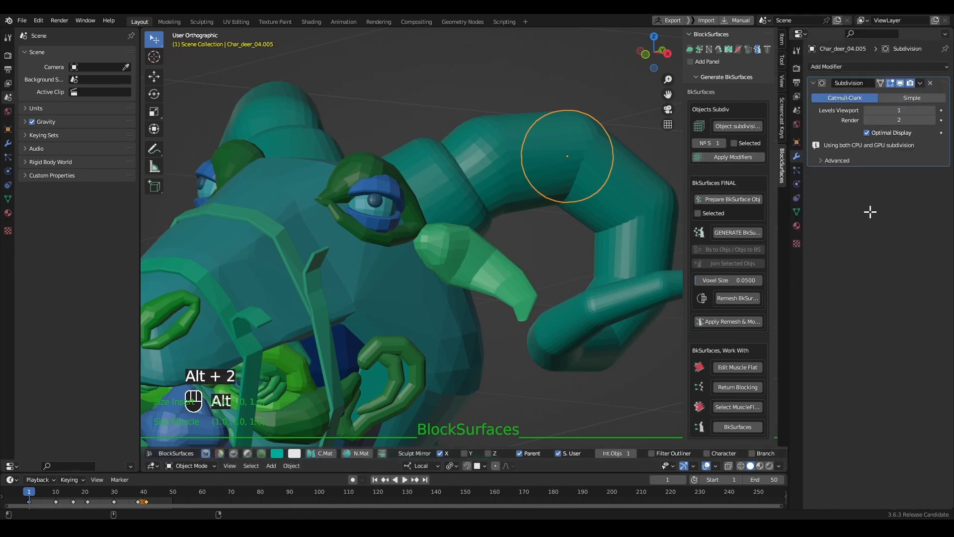
{"action": "left_click", "coordinate": [732, 158]}
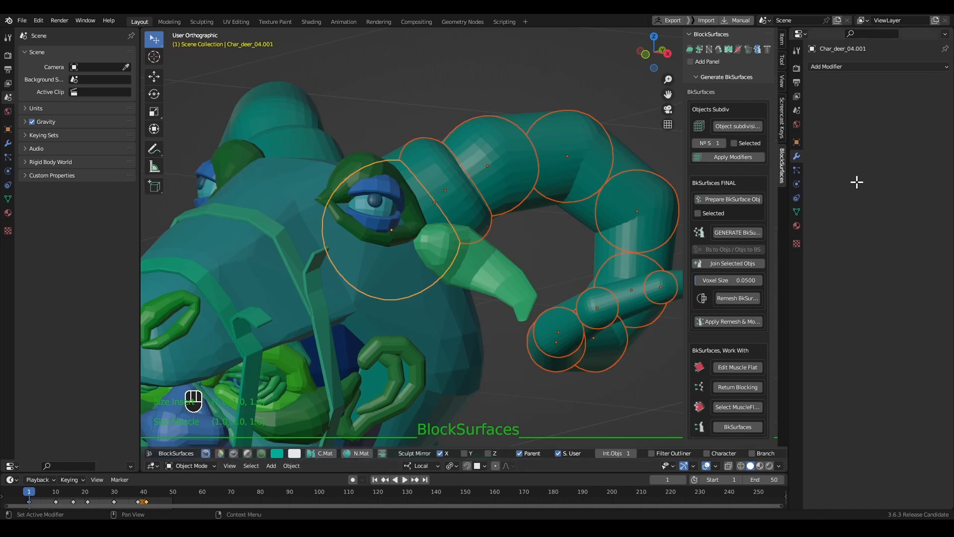
{"action": "key", "text": "alt+1"}
{"action": "key", "text": "alt+backslash"}
{"action": "left_click", "coordinate": [560, 172]}
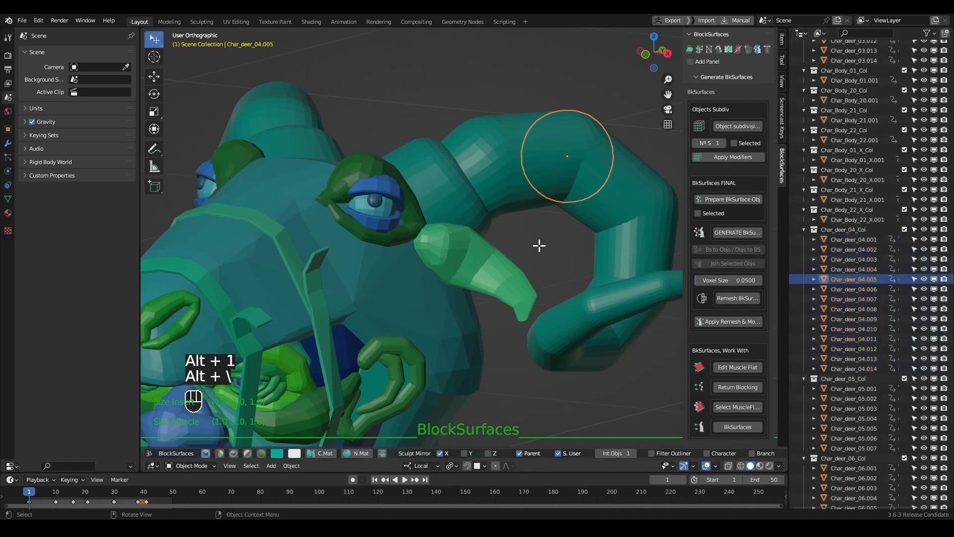
- Limit final preparation to selected objects and select blocking pieces of the horn, the tusk below the eye, and the free arm and hand
{"action": "middle_click_drag", "start_coordinate": [546, 241], "coordinate": [567, 234]}
{"action": "right_click_drag", "start_coordinate": [567, 234], "coordinate": [557, 162], "text": "alt"}
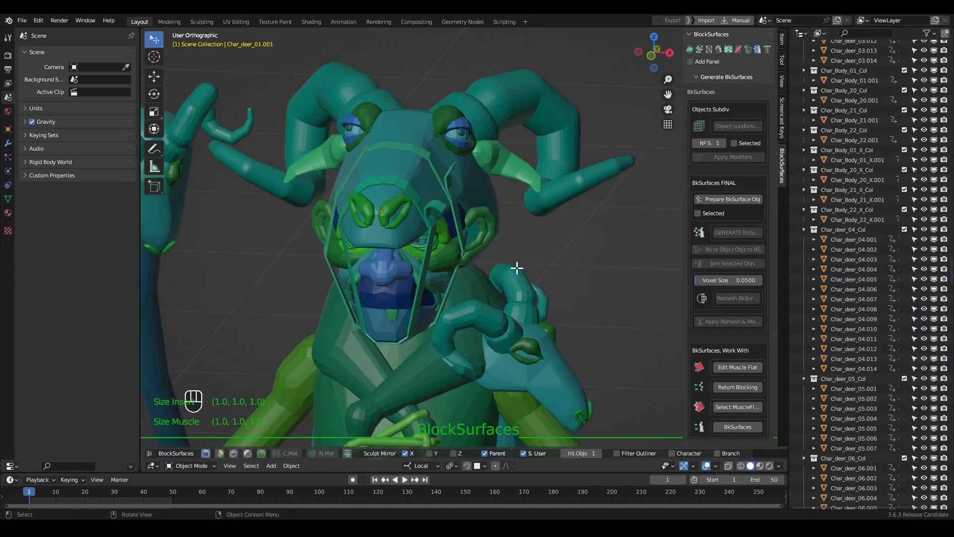
{"action": "right_click_drag", "start_coordinate": [627, 214], "coordinate": [518, 145], "text": "alt"}
{"action": "middle_click_drag", "start_coordinate": [517, 144], "coordinate": [552, 210]}
{"action": "middle_click_drag", "start_coordinate": [519, 241], "coordinate": [503, 234]}
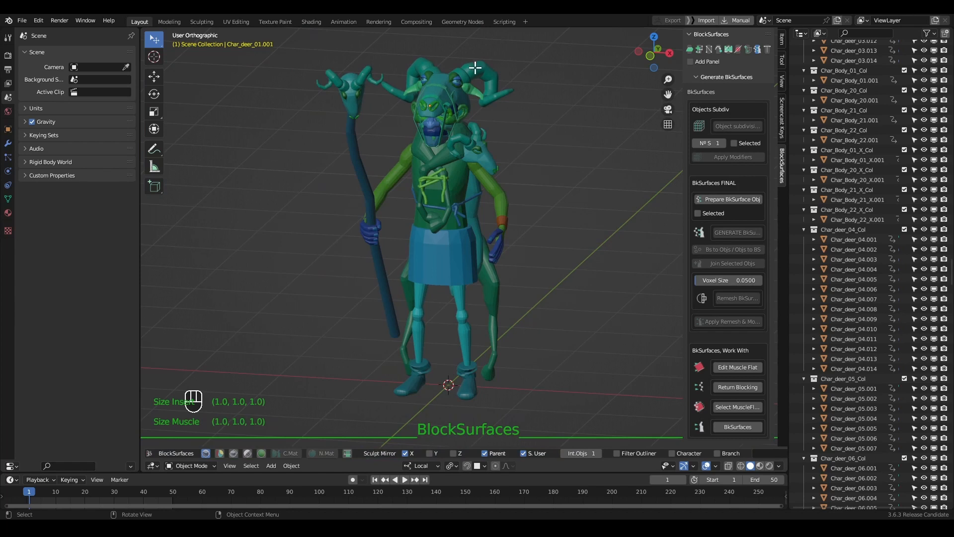
{"action": "left_click", "coordinate": [698, 213]}
{"action": "key", "text": "shift"}
{"action": "left_click", "coordinate": [477, 86], "text": "shift"}
{"action": "left_click", "coordinate": [487, 132], "text": "shift"}
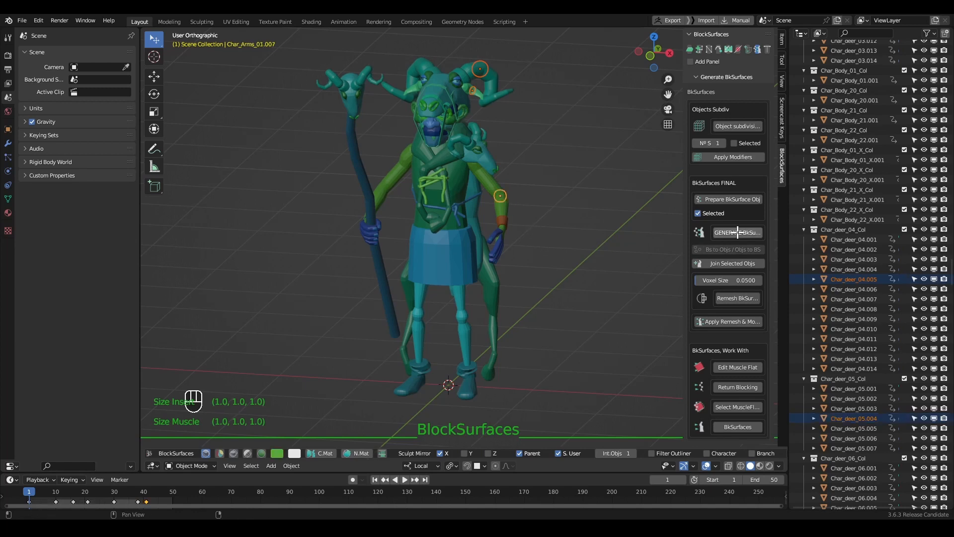
{"action": "key", "text": "b"}
{"action": "left_click_drag", "start_coordinate": [554, 181], "coordinate": [486, 249]}
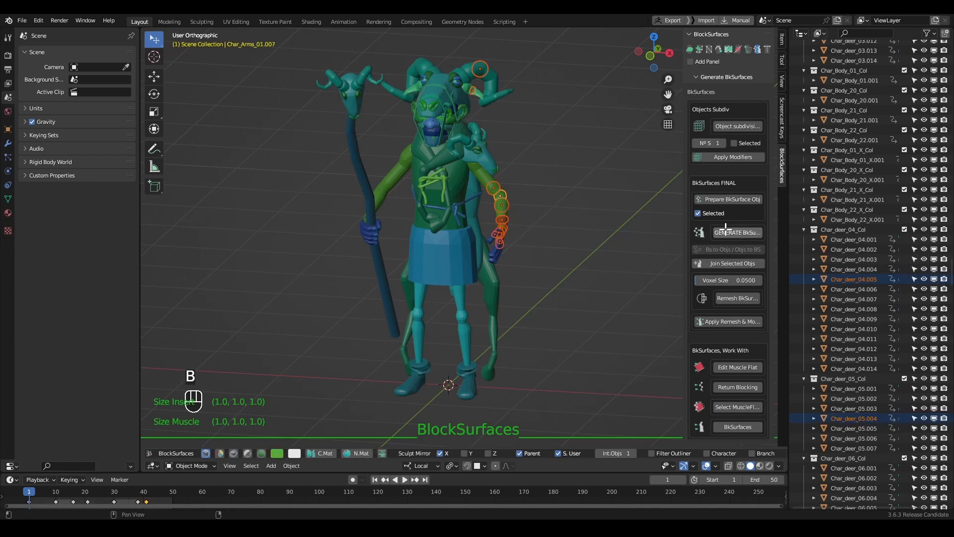
- Prepare only the selected parts for the final surfaces, and restore the character's full blocking
{"action": "left_click", "coordinate": [716, 199]}
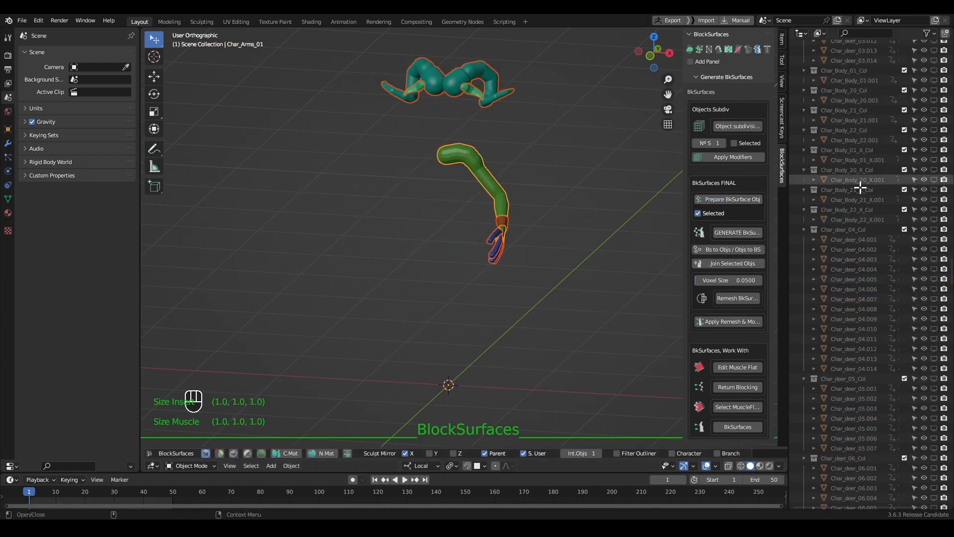
{"action": "key", "text": "f"}
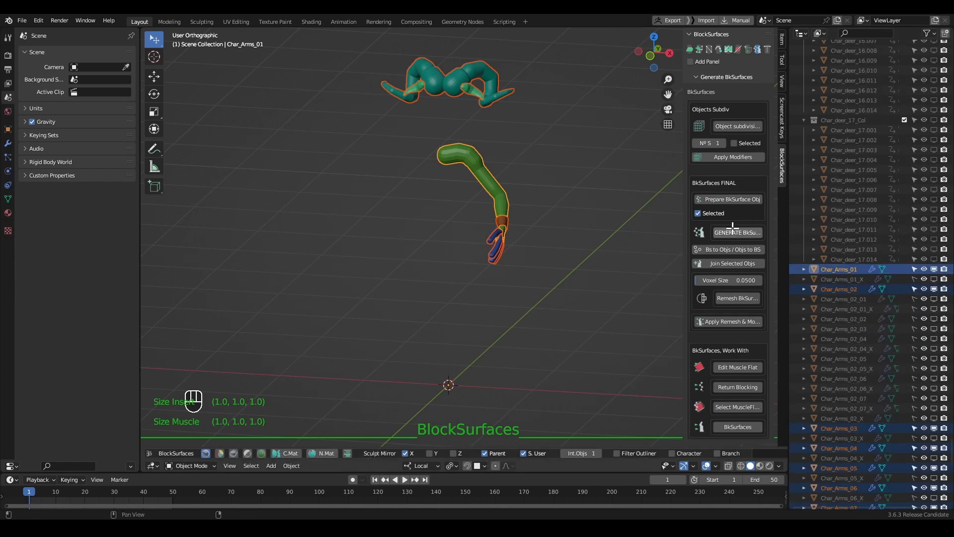
{"action": "left_click", "coordinate": [737, 386]}
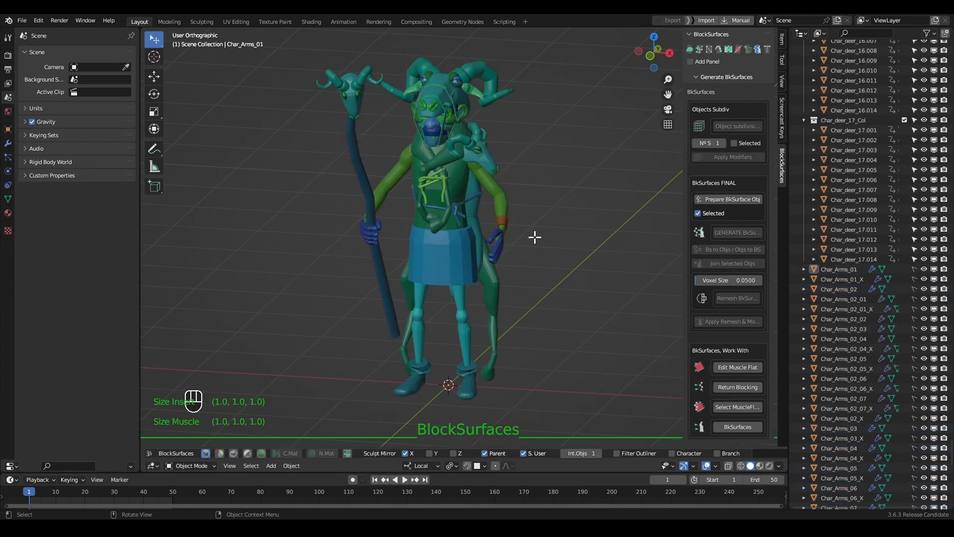
- Prepare the whole character without the selected-only limit and generate final BkSurfaces from all its parts
{"action": "left_click", "coordinate": [711, 212]}
{"action": "key", "text": "a"}
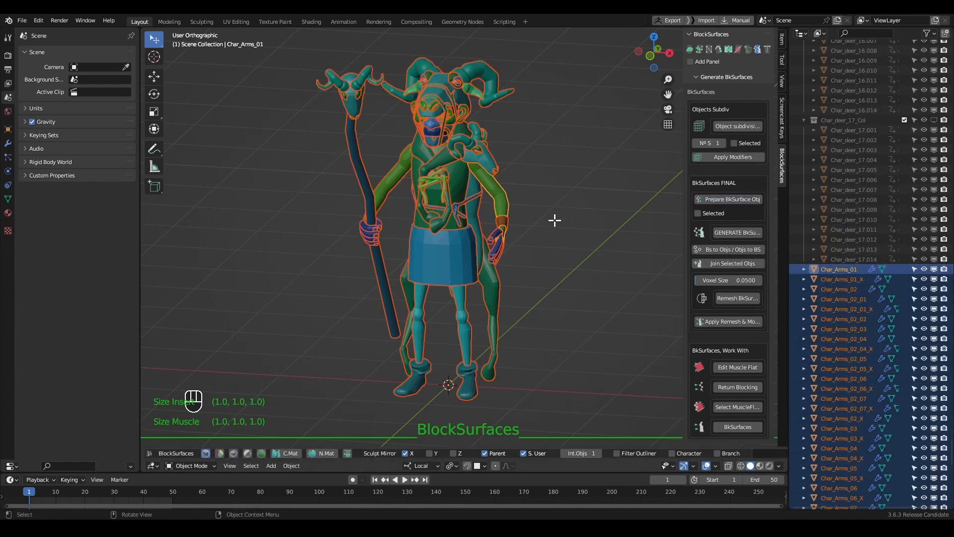
{"action": "mouse_move", "coordinate": [555, 220]}
{"action": "middle_mouse_down"}
{"action": "mouse_move", "coordinate": [560, 198]}
{"action": "mouse_move", "coordinate": [547, 221]}
{"action": "middle_mouse_up"}
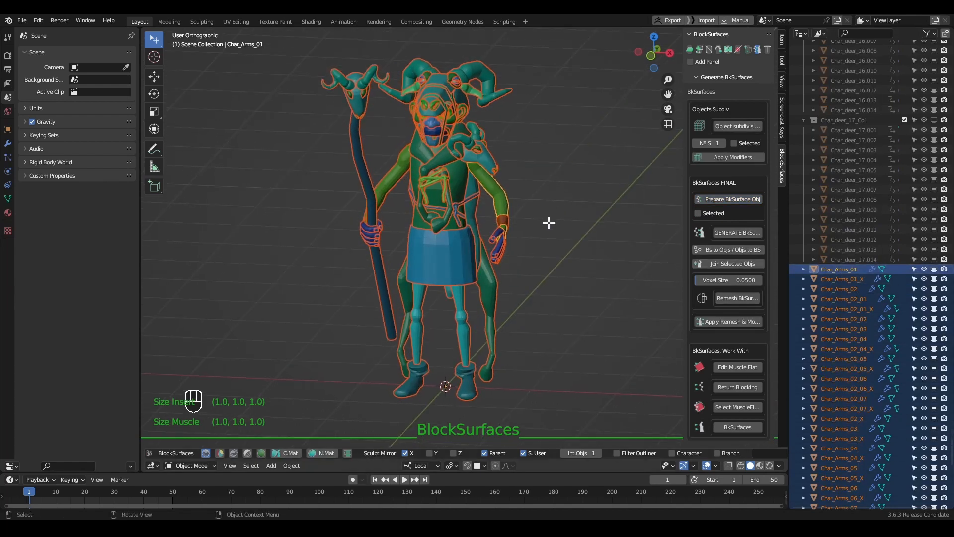
{"action": "left_click", "coordinate": [733, 230]}
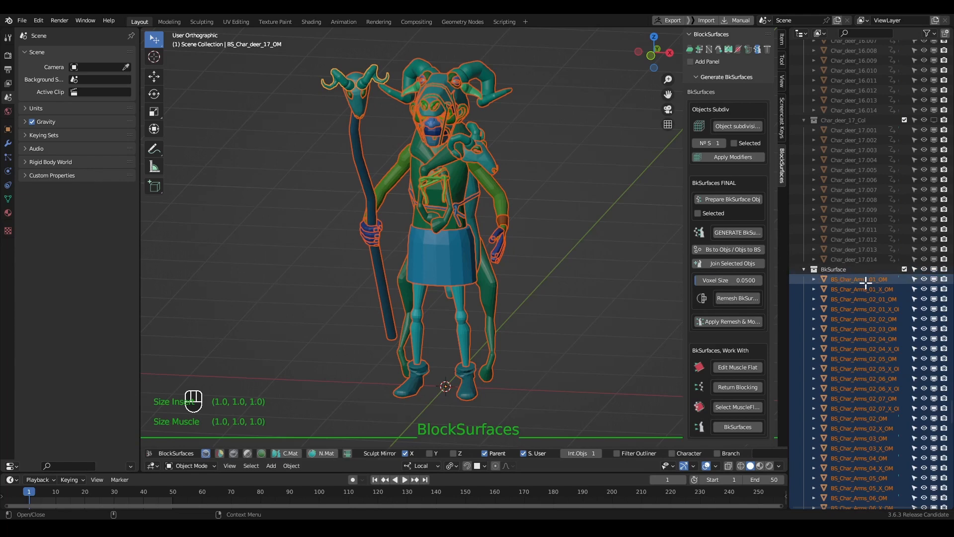
{"action": "left_click", "coordinate": [804, 269]}
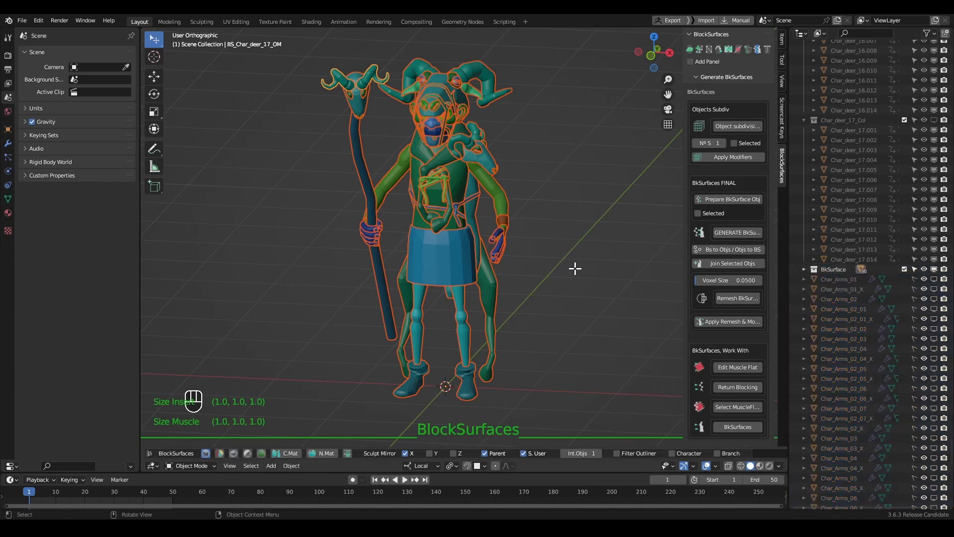
- Convert the generated surface of the character's large horns back into its editable base spheres
{"action": "scroll", "coordinate": [542, 238], "scroll_direction": "up", "scroll_amount": 3, "text": "alt"}
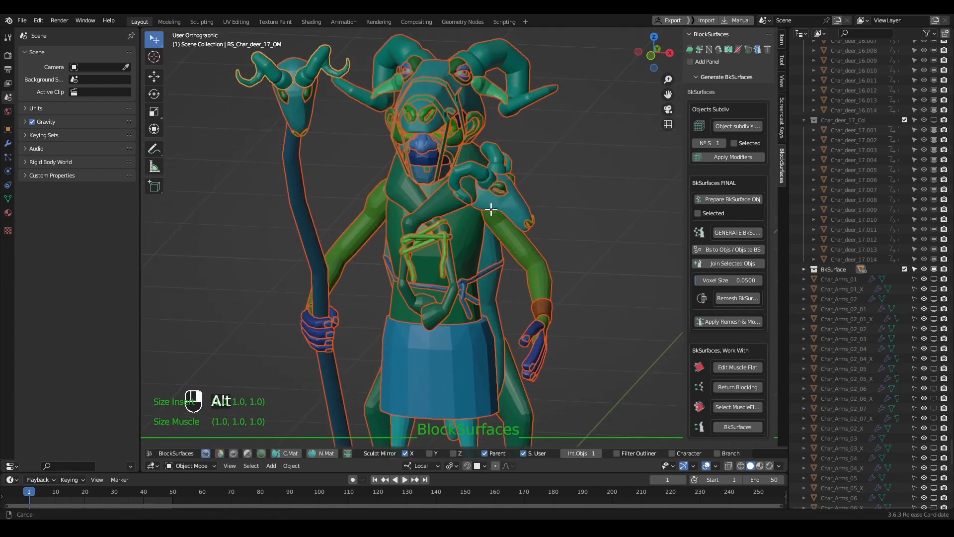
{"action": "middle_click_drag", "start_coordinate": [571, 238], "coordinate": [538, 228]}
{"action": "left_click", "coordinate": [545, 114]}
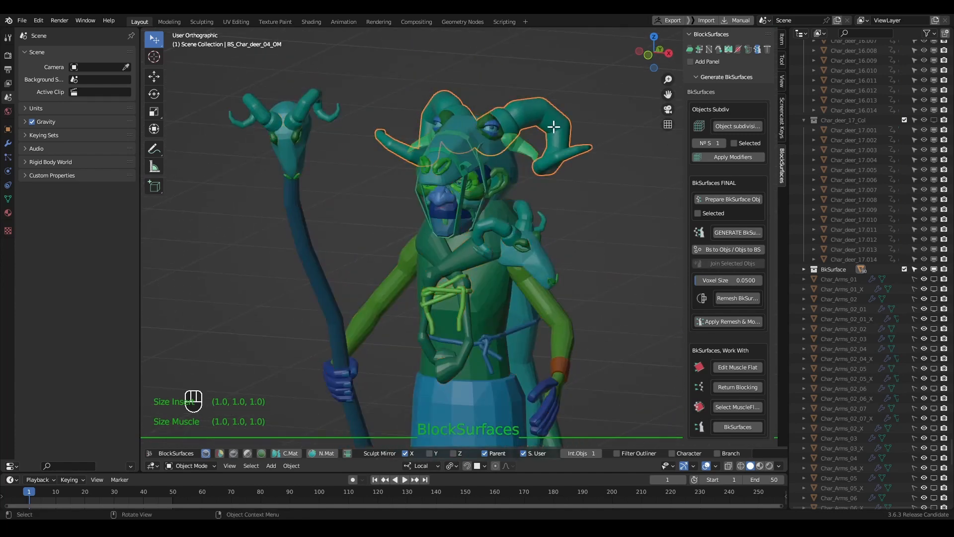
{"action": "middle_click_drag", "start_coordinate": [596, 234], "coordinate": [570, 241]}
{"action": "scroll", "coordinate": [595, 205], "scroll_direction": "up", "scroll_amount": 3, "text": "alt"}
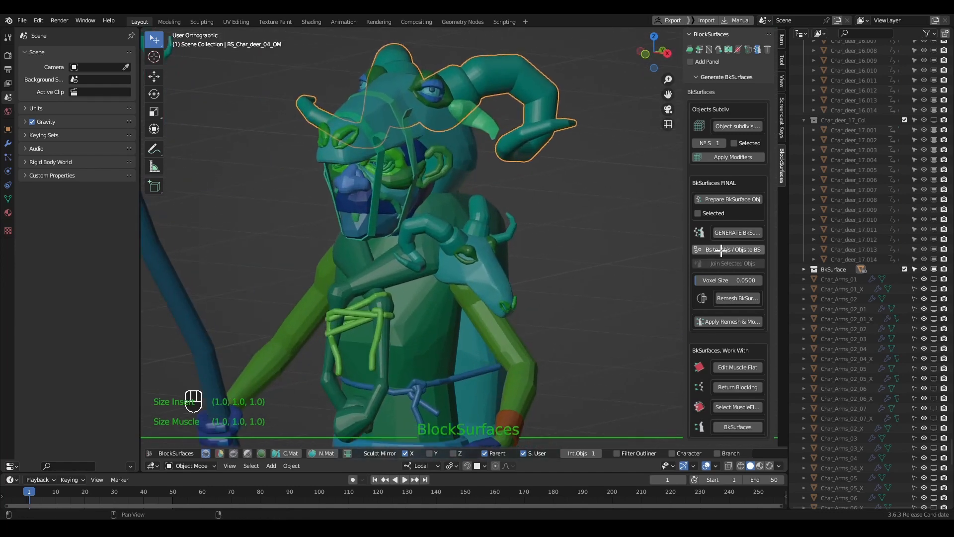
{"action": "scroll", "coordinate": [550, 213], "scroll_direction": "up", "scroll_amount": 4, "text": "alt"}
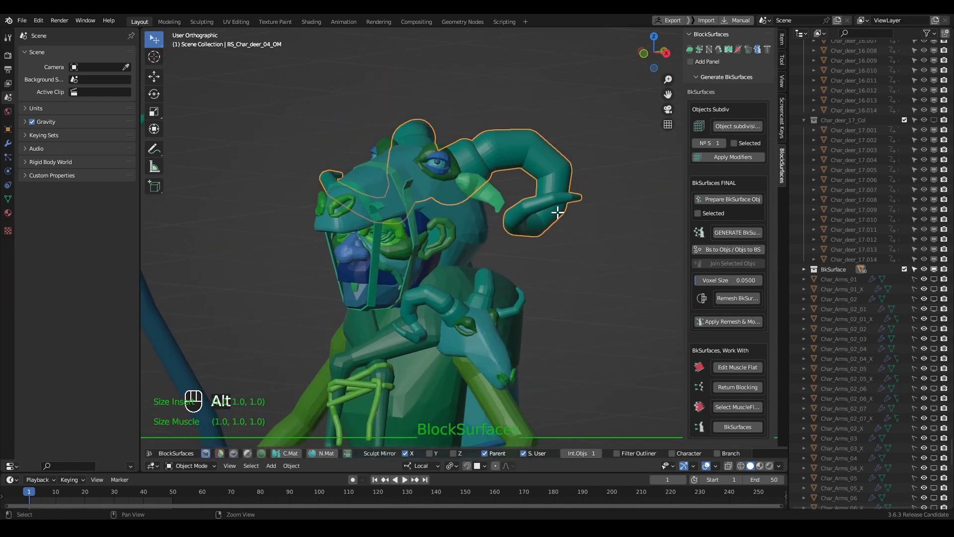
{"action": "scroll", "coordinate": [514, 194], "scroll_direction": "up", "scroll_amount": 3, "text": "alt"}
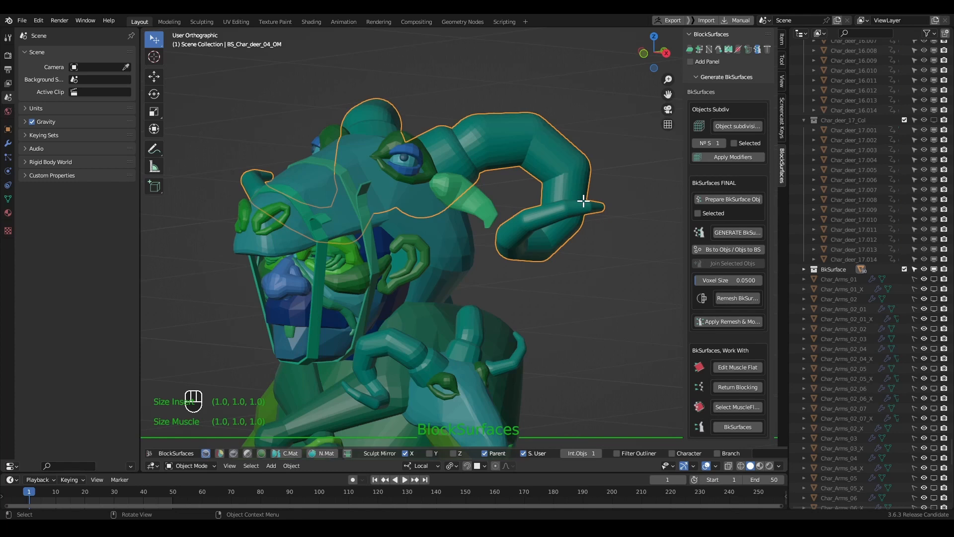
{"action": "left_click", "coordinate": [712, 246]}
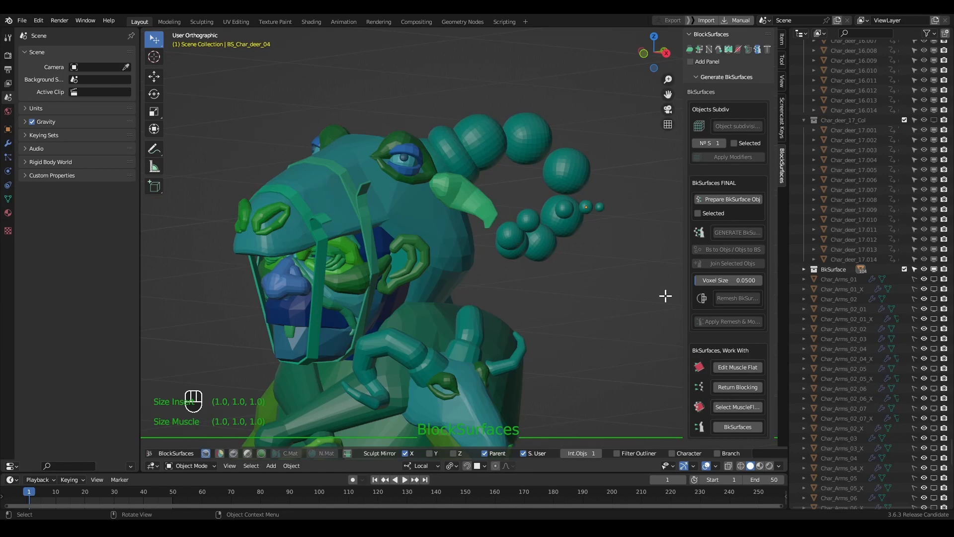
{"action": "middle_click_drag", "start_coordinate": [531, 217], "coordinate": [477, 157]}
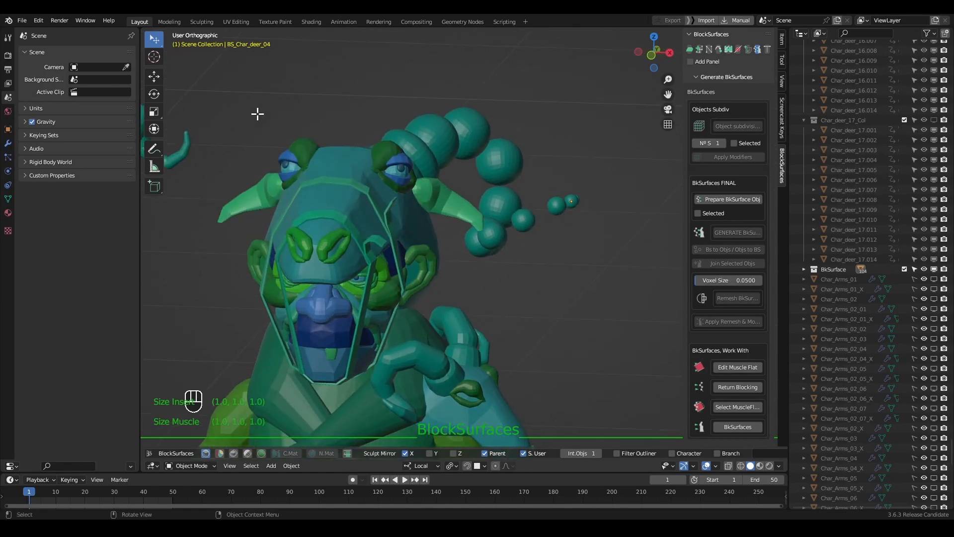
{"action": "middle_click_drag", "start_coordinate": [175, 137], "coordinate": [313, 165]}
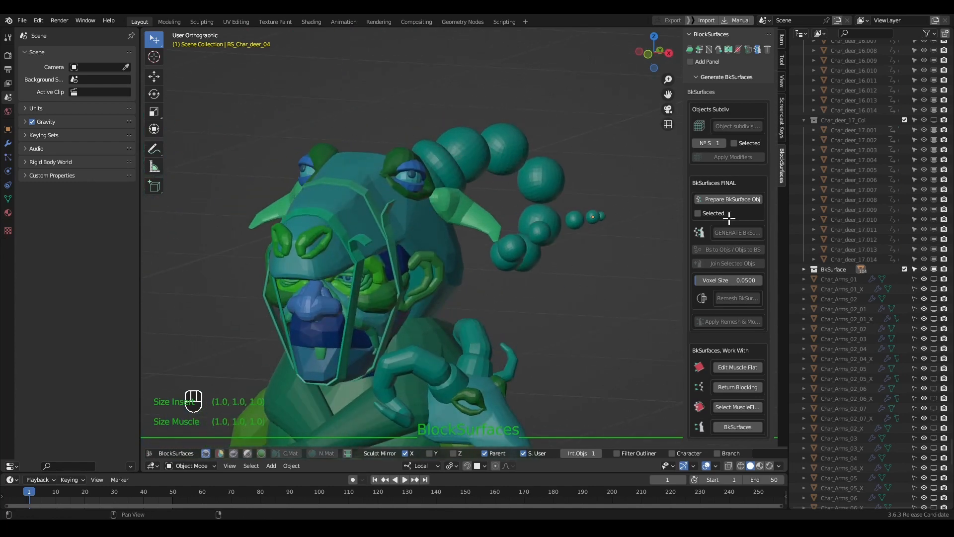
- Turn the horn's base spheres back into a BkSurface using the sphere at the outer bend
{"action": "left_click", "coordinate": [541, 177]}
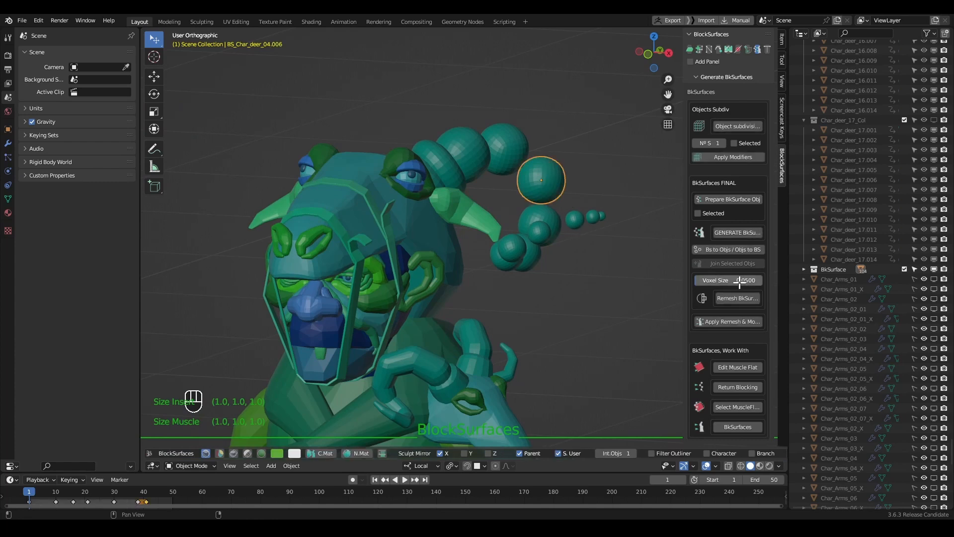
{"action": "left_click", "coordinate": [726, 247]}
{"action": "middle_click_drag", "start_coordinate": [561, 240], "coordinate": [474, 255]}
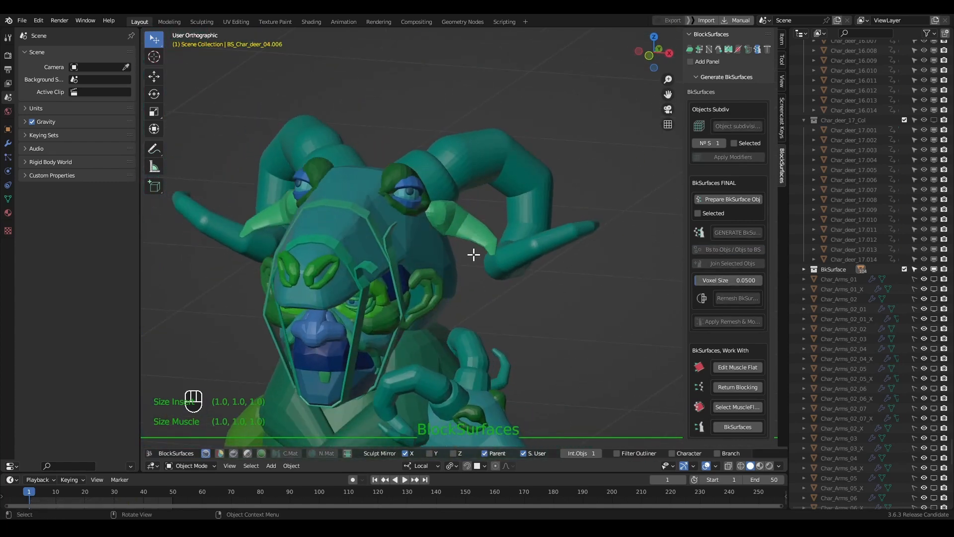
{"action": "middle_click_drag", "start_coordinate": [540, 321], "coordinate": [522, 298]}
- Join the deer hide's head-and-cape surface with the large horns into one object
{"action": "scroll", "coordinate": [482, 226], "scroll_direction": "down", "scroll_amount": 6}
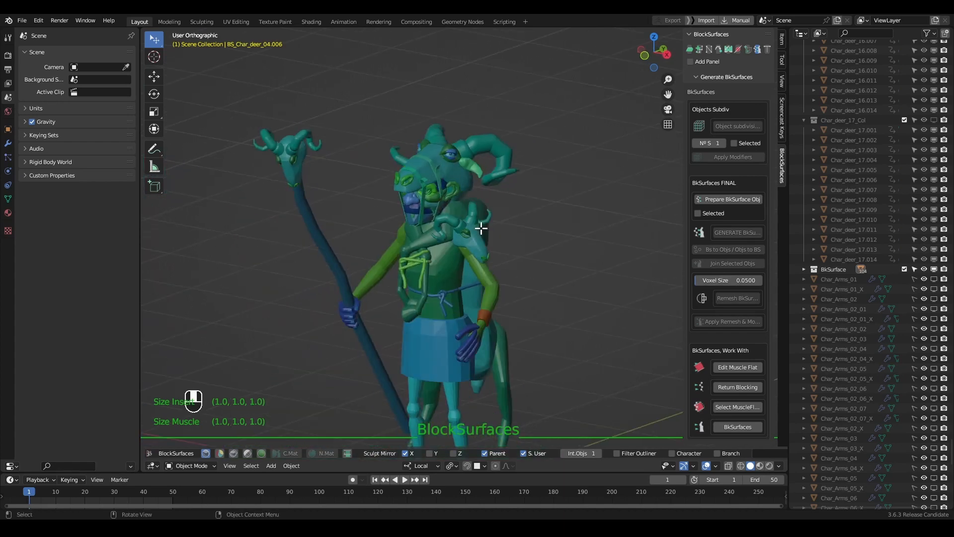
{"action": "left_click", "coordinate": [444, 166]}
{"action": "left_click", "coordinate": [463, 180]}
{"action": "key", "text": "g"}
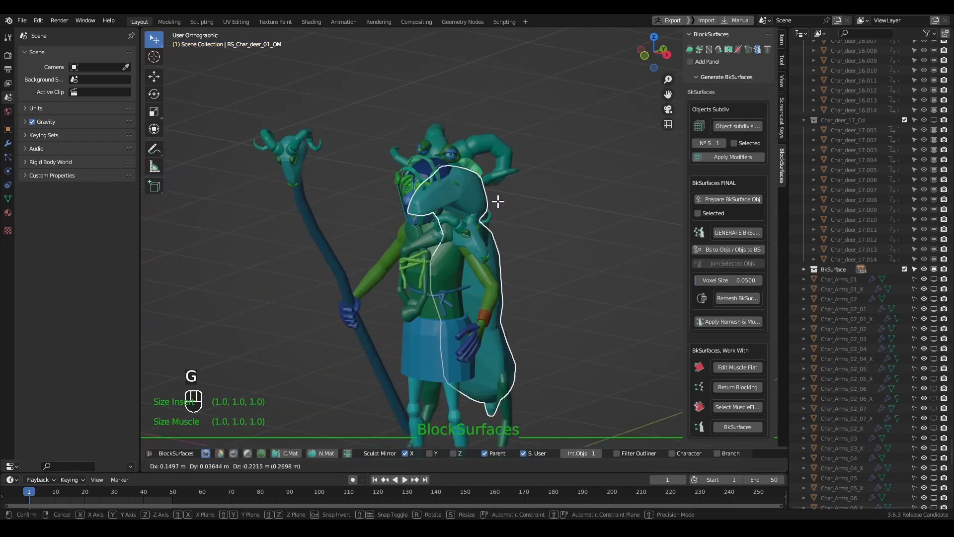
{"action": "key", "text": "Escape"}
{"action": "left_click", "coordinate": [495, 139], "text": "shift"}
{"action": "key", "text": "g"}
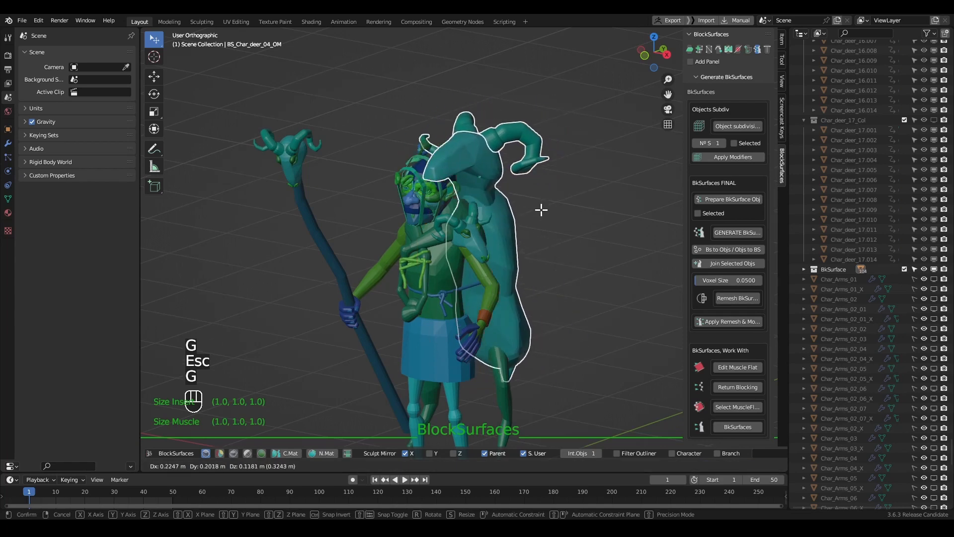
{"action": "key", "text": "Escape"}
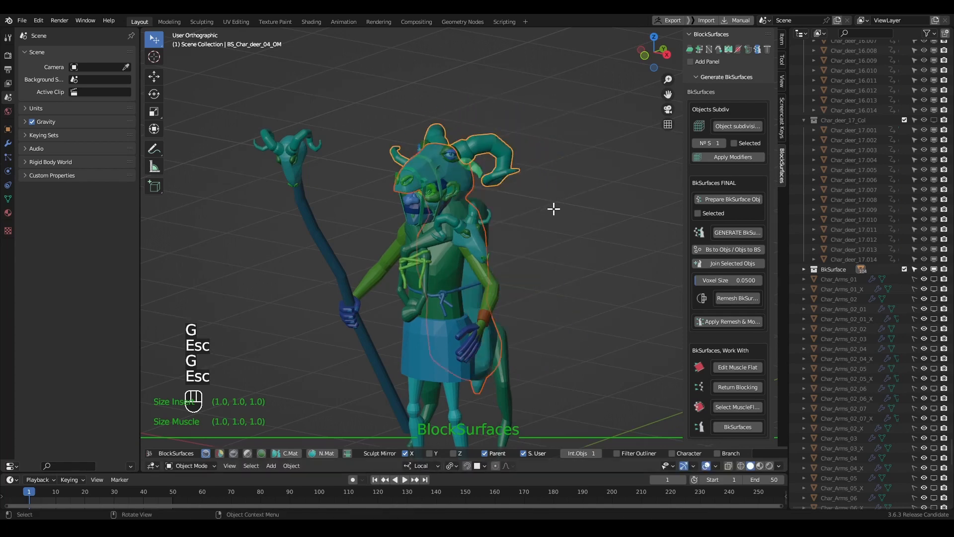
{"action": "left_click", "coordinate": [735, 264]}
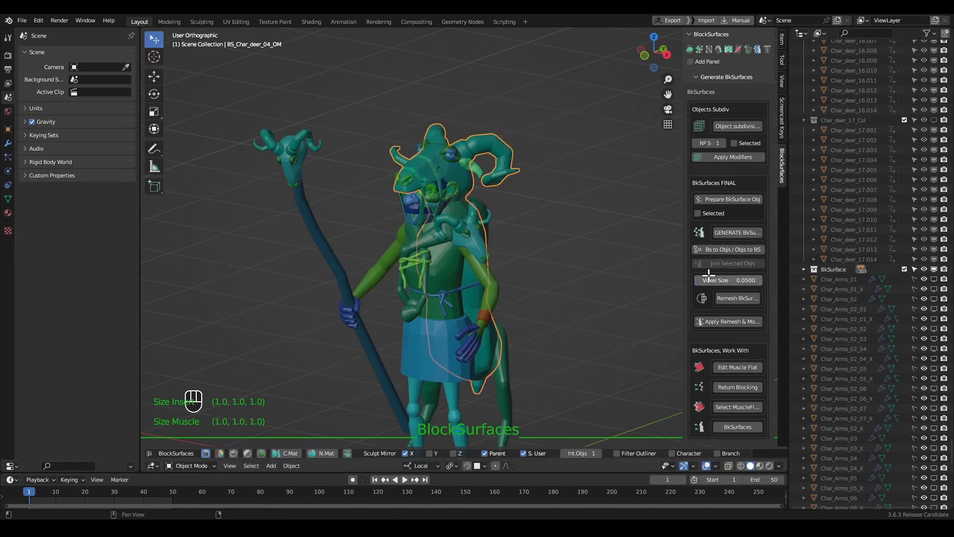
- Add the deer hide's eyelids and nostrils to the selection and join them with the horned hide surface
{"action": "middle_click_drag", "start_coordinate": [554, 252], "coordinate": [566, 250]}
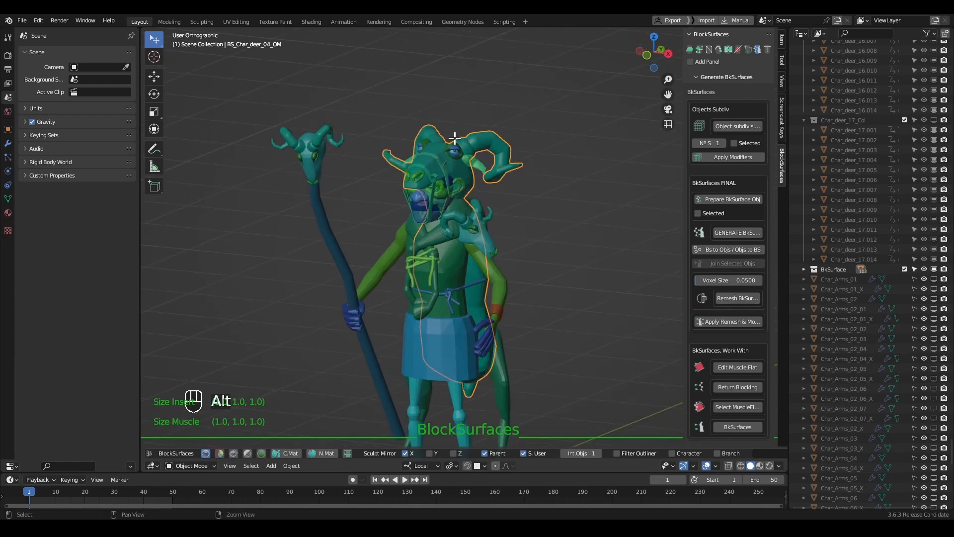
{"action": "middle_click", "coordinate": [442, 182], "text": "alt"}
{"action": "scroll", "coordinate": [470, 206], "scroll_direction": "up", "scroll_amount": 5}
{"action": "left_click", "coordinate": [440, 154], "text": "shift"}
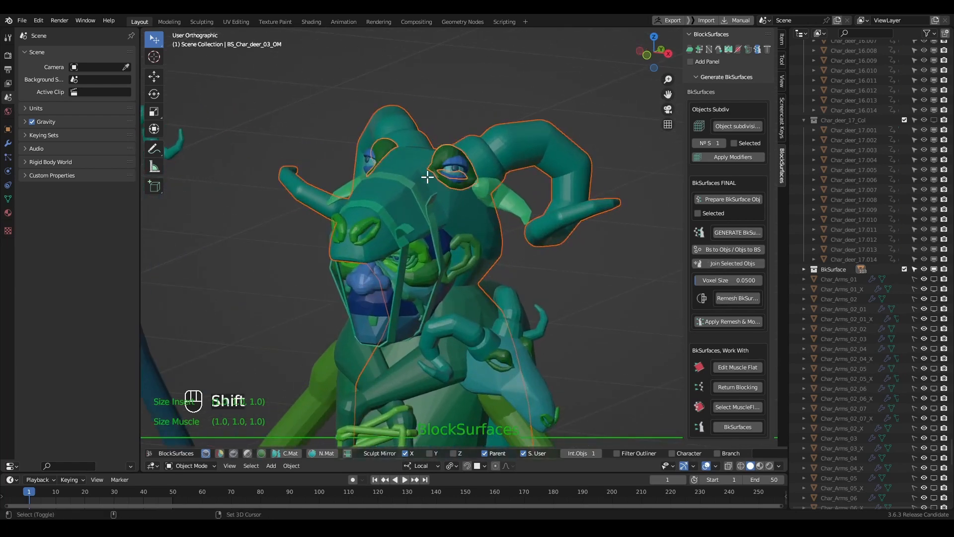
{"action": "left_click", "coordinate": [367, 229], "text": "shift"}
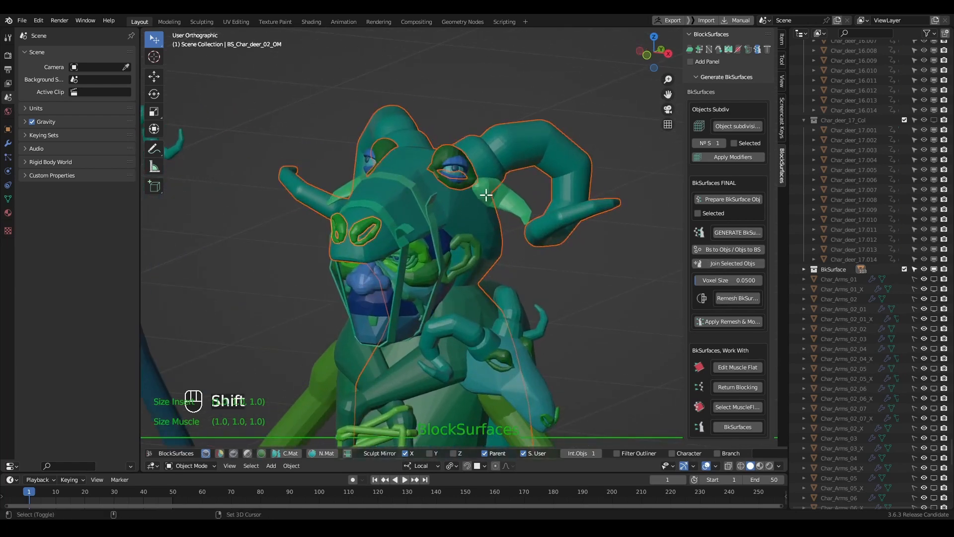
{"action": "left_click", "coordinate": [733, 263]}
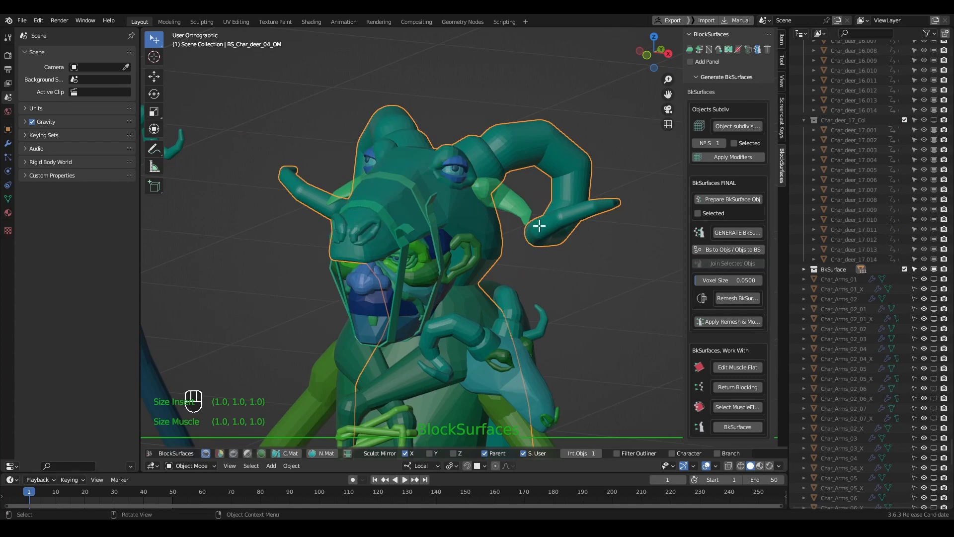
{"action": "key", "text": "g"}
{"action": "key", "text": "Escape"}
- Select all of the character's surfaces and remesh them with a voxel size of 0.05
{"action": "left_click_drag", "start_coordinate": [550, 293], "coordinate": [569, 211], "text": "alt"}
{"action": "right_click", "coordinate": [560, 218]}
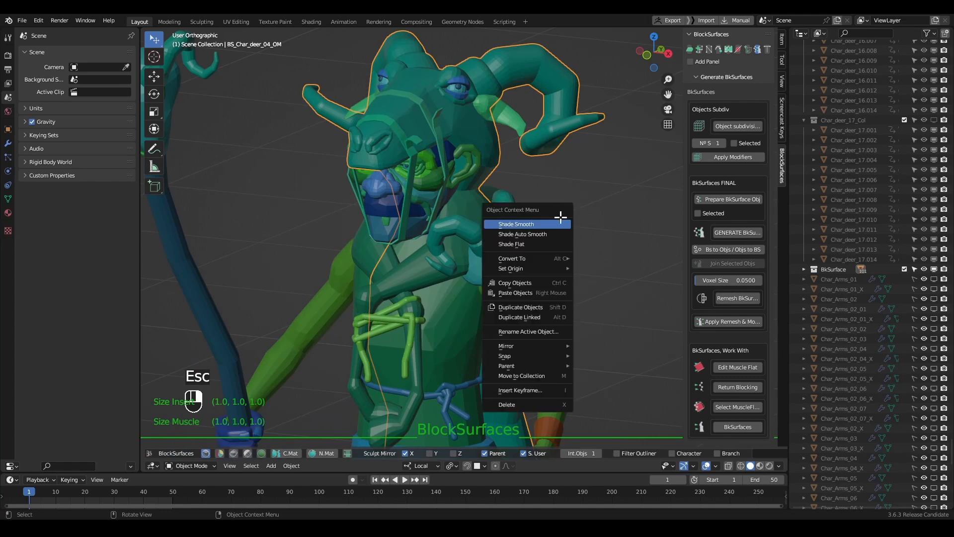
{"action": "left_click_drag", "start_coordinate": [600, 259], "coordinate": [592, 200], "text": "ctrl+alt"}
{"action": "key", "text": "a"}
{"action": "left_click_drag", "start_coordinate": [618, 286], "coordinate": [544, 155], "text": "alt"}
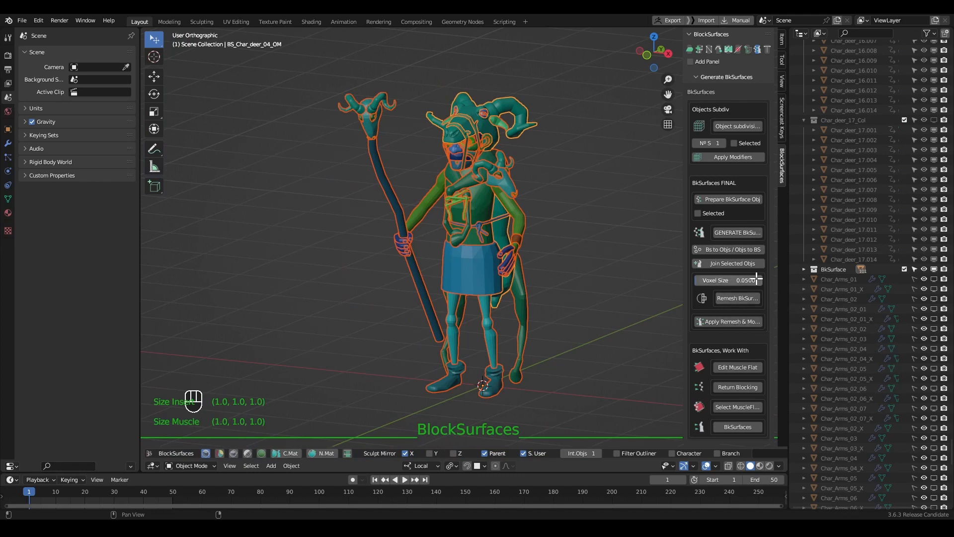
{"action": "left_click", "coordinate": [728, 298]}
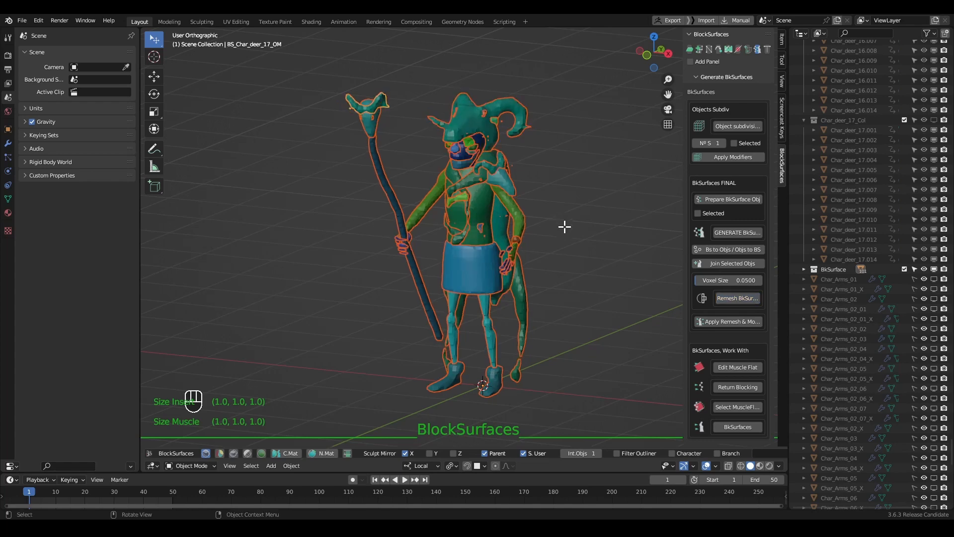
- Select the joined horned hide surface and show its Remesh modifier settings
{"action": "mouse_move", "coordinate": [502, 164]}
{"action": "right_mouse_down", "text": "alt"}
{"action": "mouse_move", "coordinate": [488, 147]}
{"action": "mouse_move", "coordinate": [493, 153]}
{"action": "right_mouse_up", "text": "alt"}
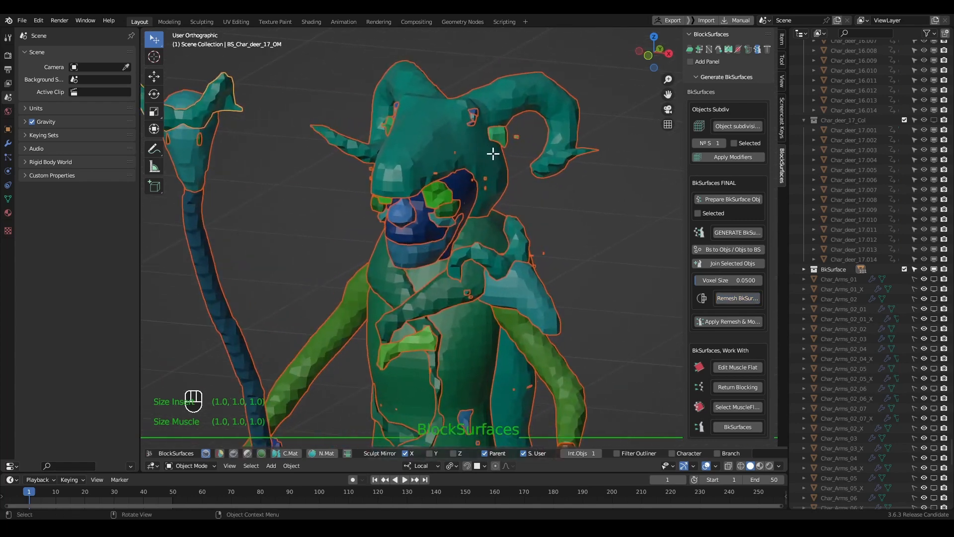
{"action": "left_click", "coordinate": [566, 118]}
{"action": "key", "text": "alt+2"}
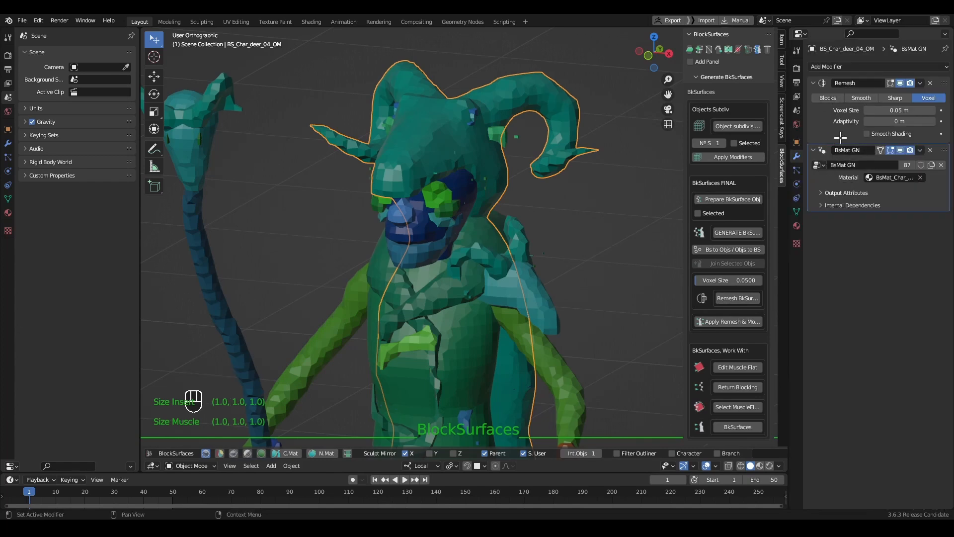
- Expand the BkSurface collection, select all of the character's surfaces and remesh them with a voxel size of 0.02
{"action": "key", "text": "alt+1"}
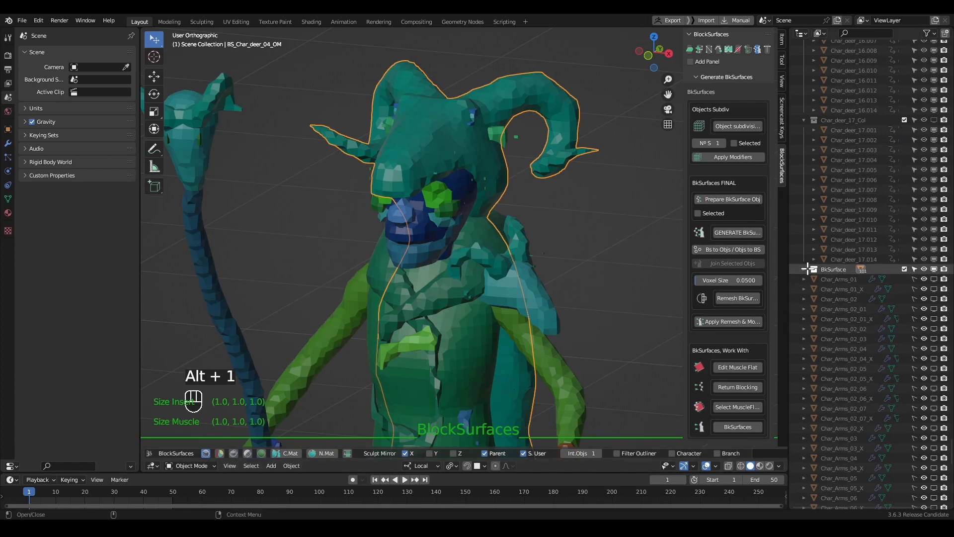
{"action": "left_click", "coordinate": [803, 269]}
{"action": "middle_click_drag", "start_coordinate": [624, 253], "coordinate": [606, 251]}
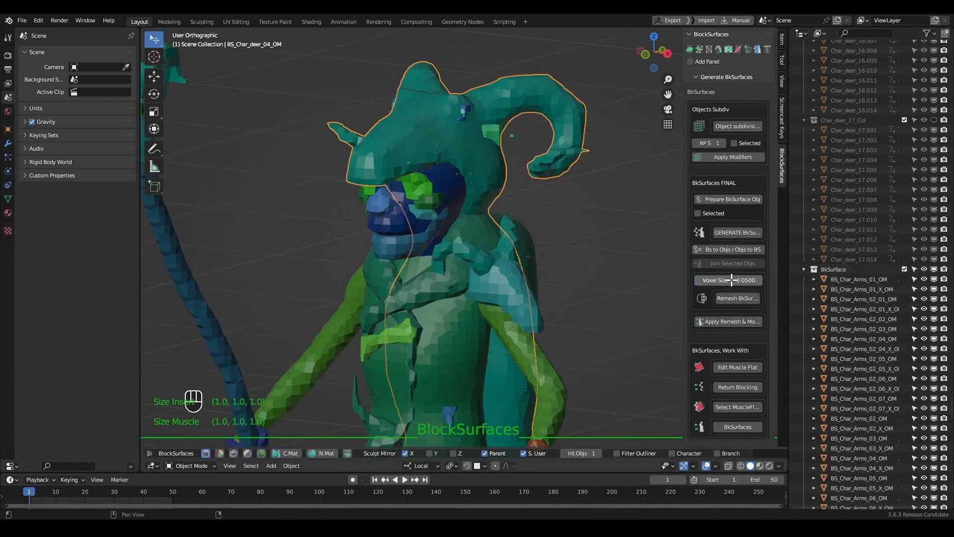
{"action": "key", "text": "a"}
{"action": "left_click_drag", "start_coordinate": [727, 280], "coordinate": [722, 280]}
{"action": "left_click", "coordinate": [741, 295]}
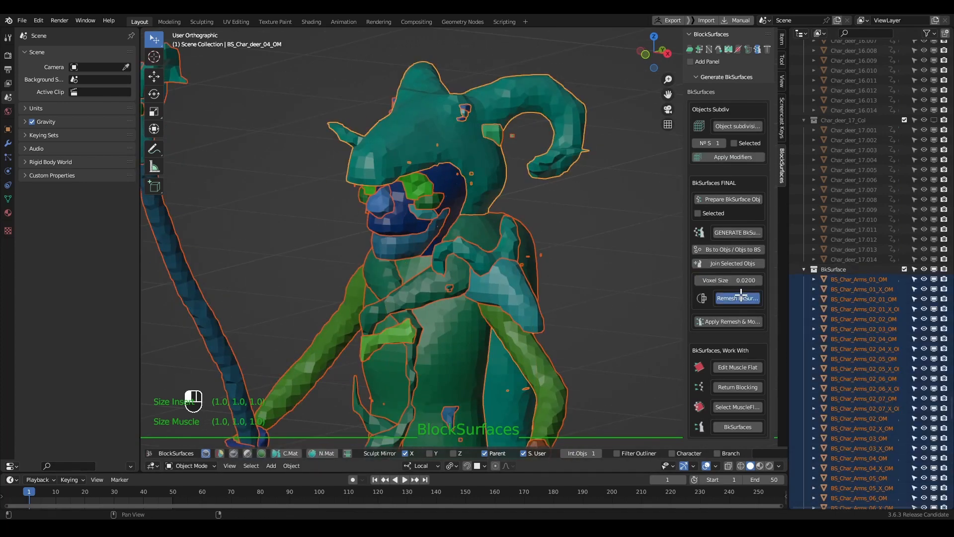
- Select one surface near the character's head and remesh it alone with a voxel size of 0.006
{"action": "left_click", "coordinate": [601, 234]}
{"action": "scroll", "coordinate": [543, 166], "scroll_direction": "up", "scroll_amount": 3}
{"action": "middle_click_drag", "start_coordinate": [544, 166], "coordinate": [516, 219], "text": "shift"}
{"action": "left_click", "coordinate": [516, 220]}
{"action": "left_click", "coordinate": [713, 280]}
{"action": "left_click_drag", "start_coordinate": [712, 280], "coordinate": [710, 280]}
{"action": "type", "text": "06"}
{"action": "key", "text": "Return"}
{"action": "left_click", "coordinate": [738, 297]}
- Set the voxel size to 0.003, remesh another single surface with it, and remesh all of the character's surfaces
{"action": "left_click", "coordinate": [559, 316]}
{"action": "left_click", "coordinate": [713, 280]}
{"action": "type", "text": "3"}
{"action": "key", "text": "Return"}
{"action": "left_click", "coordinate": [744, 301]}
{"action": "middle_click_drag", "start_coordinate": [554, 45], "coordinate": [554, 84], "text": "ctrl"}
{"action": "key", "text": "a"}
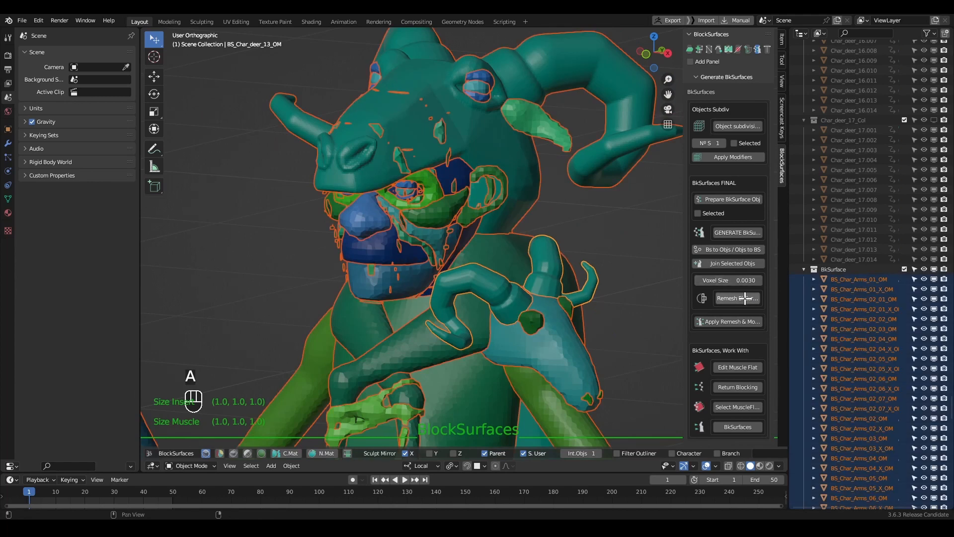
{"action": "left_click", "coordinate": [745, 299]}
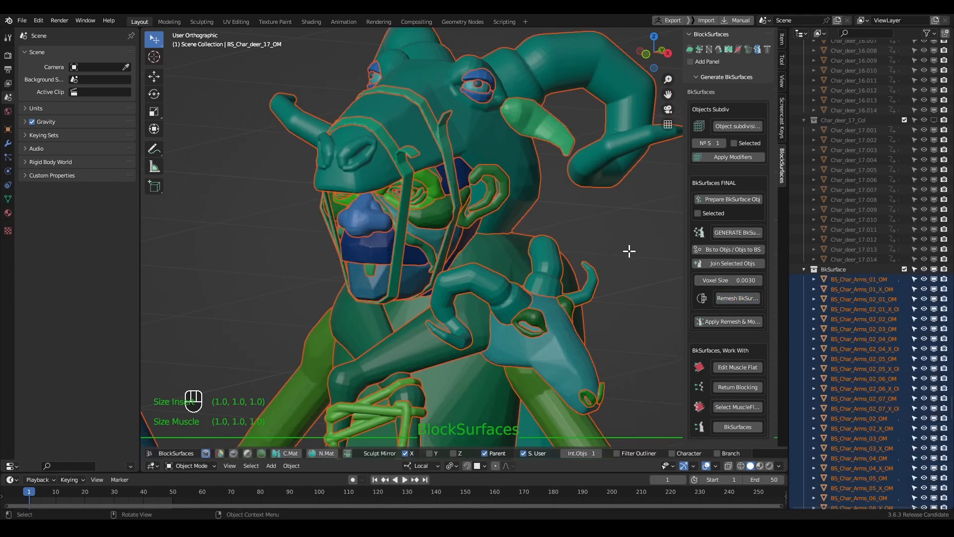
- Show the horned hide's modifiers, select all surfaces, and apply their remesh and other modifiers
{"action": "middle_click_drag", "start_coordinate": [640, 288], "coordinate": [617, 253], "text": "alt"}
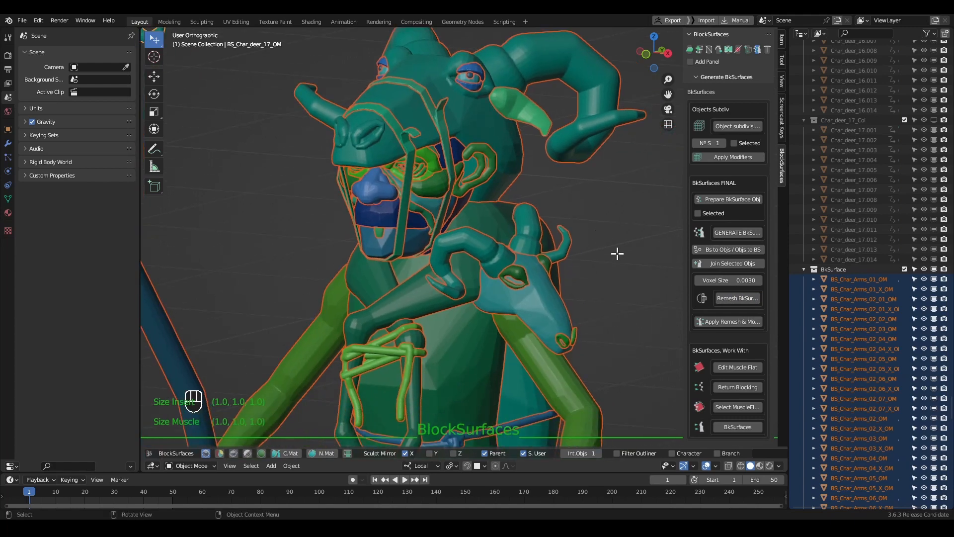
{"action": "left_click", "coordinate": [719, 321]}
{"action": "left_click", "coordinate": [570, 152]}
{"action": "key", "text": "alt+2"}
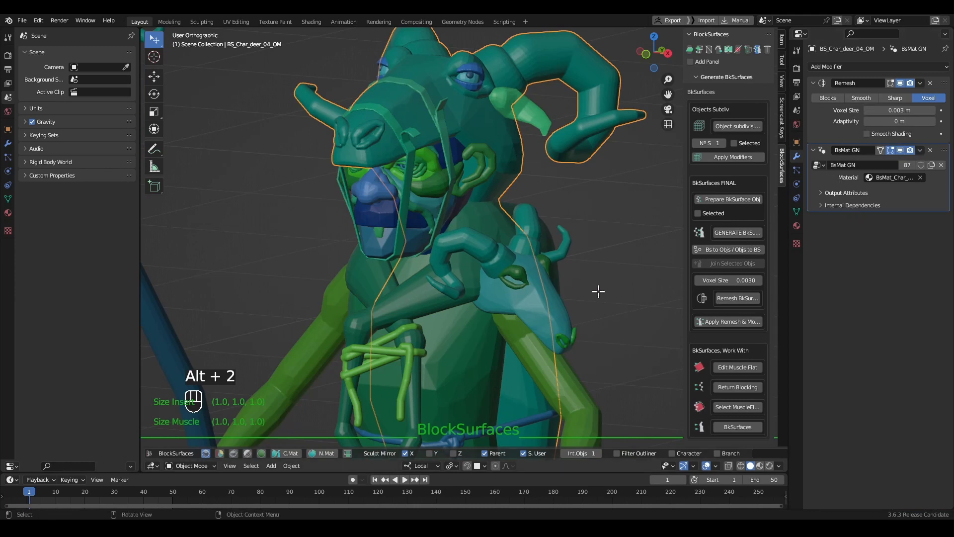
{"action": "key", "text": "a"}
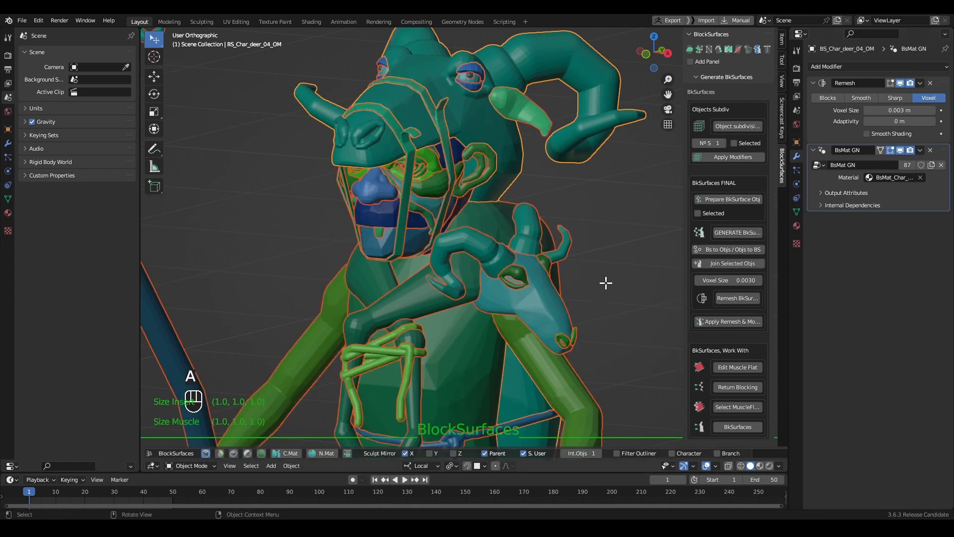
{"action": "left_click", "coordinate": [729, 320]}
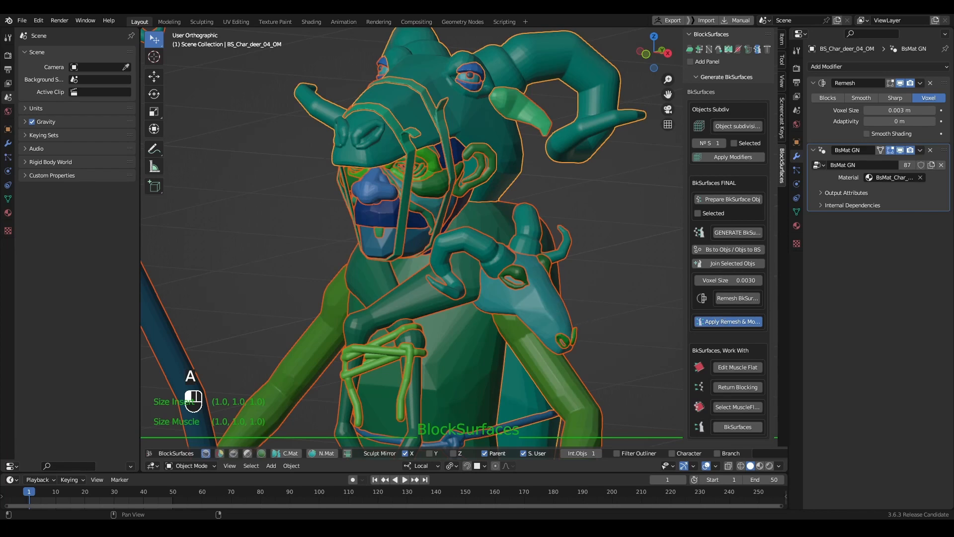
- Enter Sculpt Mode on the joined horned hide surface, resize the brush, and undo the test strokes
{"action": "left_click", "coordinate": [543, 169]}
{"action": "key", "text": "Tab"}
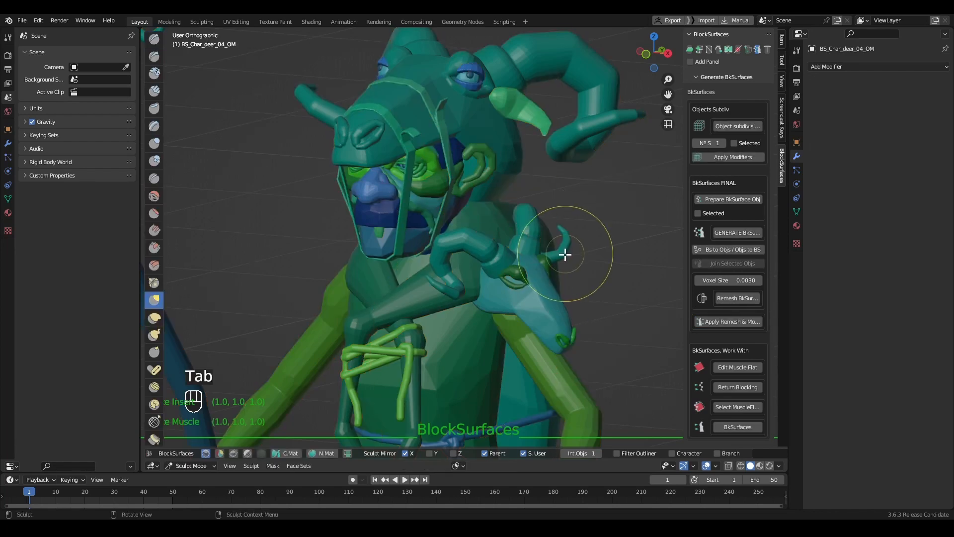
{"action": "middle_click_drag", "start_coordinate": [493, 124], "coordinate": [492, 102], "text": "ctrl"}
{"action": "key", "text": "f"}
{"action": "left_click", "coordinate": [454, 112]}
{"action": "left_click", "coordinate": [480, 121]}
{"action": "key", "text": "f"}
{"action": "key", "text": "ctrl+z"}
{"action": "key", "text": "ctrl+z"}
- Resize the Clay Strips brush and sculpt a stroke along the hide's large curled horn
{"action": "key", "text": "c"}
{"action": "middle_click_drag", "start_coordinate": [531, 147], "coordinate": [512, 273], "text": "alt"}
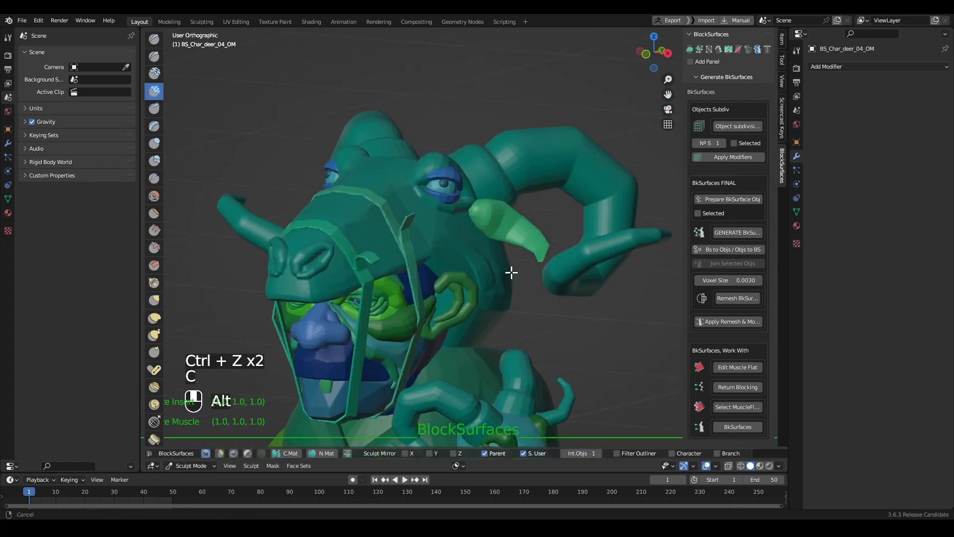
{"action": "key", "text": "f"}
{"action": "mouse_move", "coordinate": [555, 157]}
{"action": "left_mouse_down"}
{"action": "mouse_move", "coordinate": [615, 192]}
{"action": "mouse_move", "coordinate": [609, 223]}
{"action": "left_mouse_up"}
- Switch sculpting directly to other surfaces of the character in turn and smooth them with short strokes
{"action": "mouse_move", "coordinate": [338, 437]}
{"action": "middle_mouse_down", "text": "shift"}
{"action": "mouse_move", "coordinate": [354, 249]}
{"action": "mouse_move", "coordinate": [285, 226]}
{"action": "mouse_move", "coordinate": [552, 342]}
{"action": "middle_mouse_up", "text": "shift"}
{"action": "key", "text": "alt+q"}
{"action": "scroll", "coordinate": [553, 342], "scroll_direction": "down", "scroll_amount": 3}
{"action": "middle_click_drag", "start_coordinate": [484, 298], "coordinate": [535, 290]}
{"action": "key", "text": "alt+q"}
{"action": "left_click_drag", "start_coordinate": [400, 298], "coordinate": [396, 307], "text": "shift"}
{"action": "key", "text": "alt+q"}
{"action": "mouse_move", "coordinate": [596, 306]}
{"action": "middle_mouse_down"}
{"action": "mouse_move", "coordinate": [545, 308]}
{"action": "mouse_move", "coordinate": [527, 285]}
{"action": "middle_mouse_up"}
{"action": "left_click_drag", "start_coordinate": [527, 283], "coordinate": [521, 287], "text": "shift"}
- Collapse the BkSurface collection, leave Sculpt Mode, and return the character to its blocking objects
{"action": "scroll", "coordinate": [497, 258], "scroll_direction": "down", "scroll_amount": 3}
{"action": "mouse_move", "coordinate": [470, 241]}
{"action": "middle_mouse_down"}
{"action": "mouse_move", "coordinate": [562, 234]}
{"action": "mouse_move", "coordinate": [562, 223]}
{"action": "middle_mouse_up"}
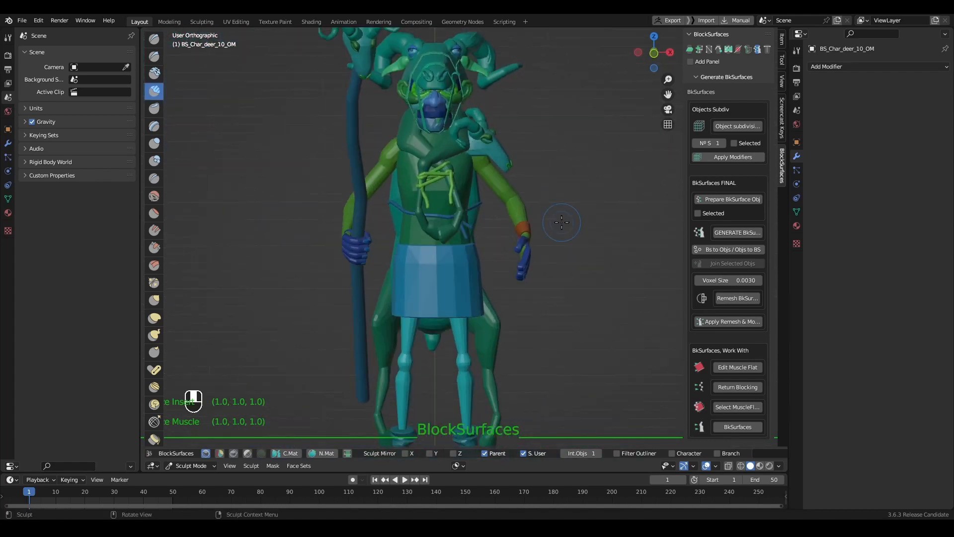
{"action": "middle_click_drag", "start_coordinate": [585, 294], "coordinate": [588, 267]}
{"action": "key", "text": "alt+1"}
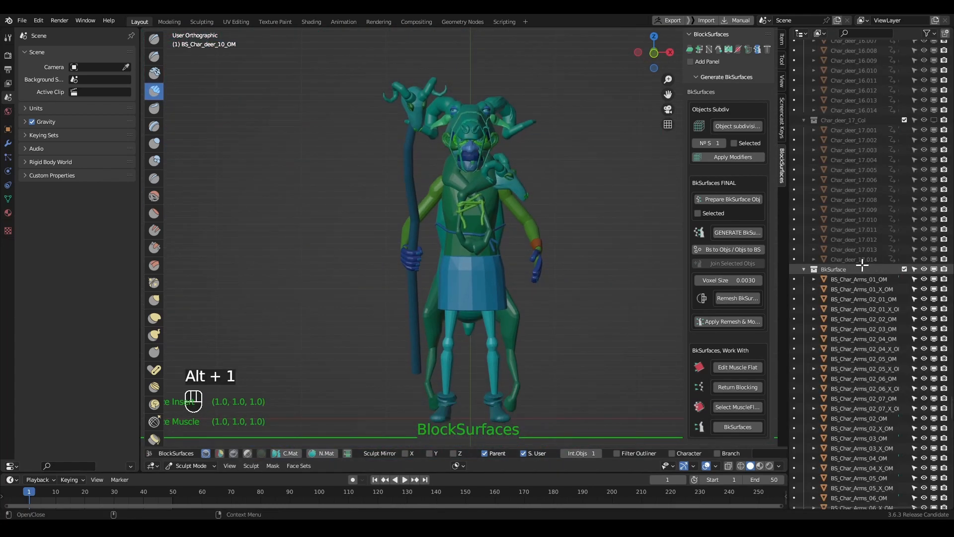
{"action": "left_click", "coordinate": [805, 269]}
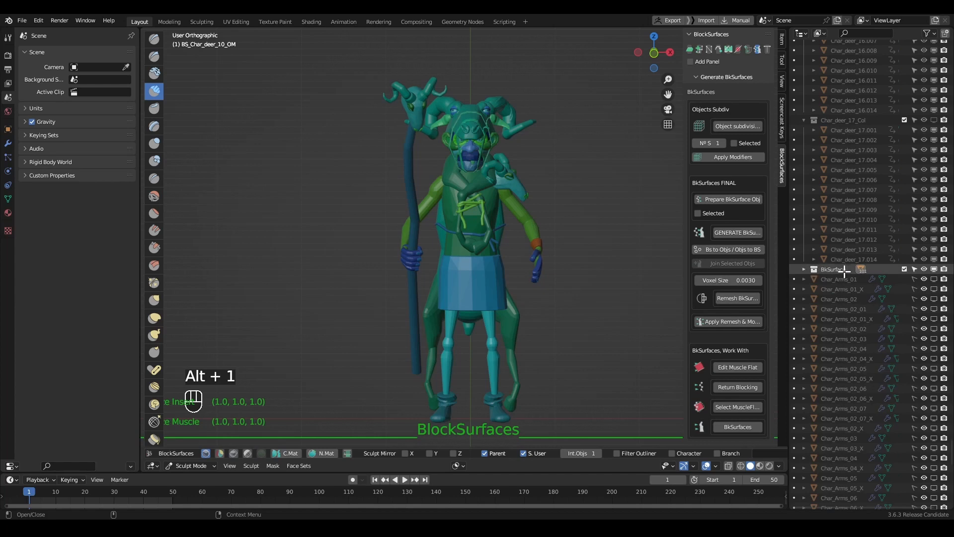
{"action": "key", "text": "Tab"}
{"action": "mouse_move", "coordinate": [582, 288]}
{"action": "middle_mouse_down"}
{"action": "mouse_move", "coordinate": [549, 273]}
{"action": "mouse_move", "coordinate": [573, 272]}
{"action": "mouse_move", "coordinate": [486, 275]}
{"action": "mouse_move", "coordinate": [492, 270]}
{"action": "mouse_move", "coordinate": [497, 298]}
{"action": "middle_mouse_up"}
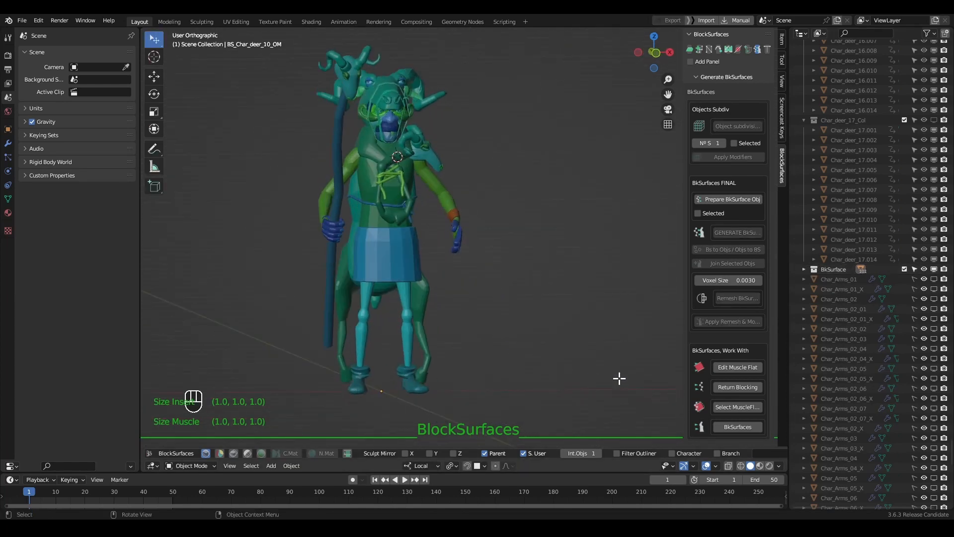
{"action": "left_click", "coordinate": [745, 386]}
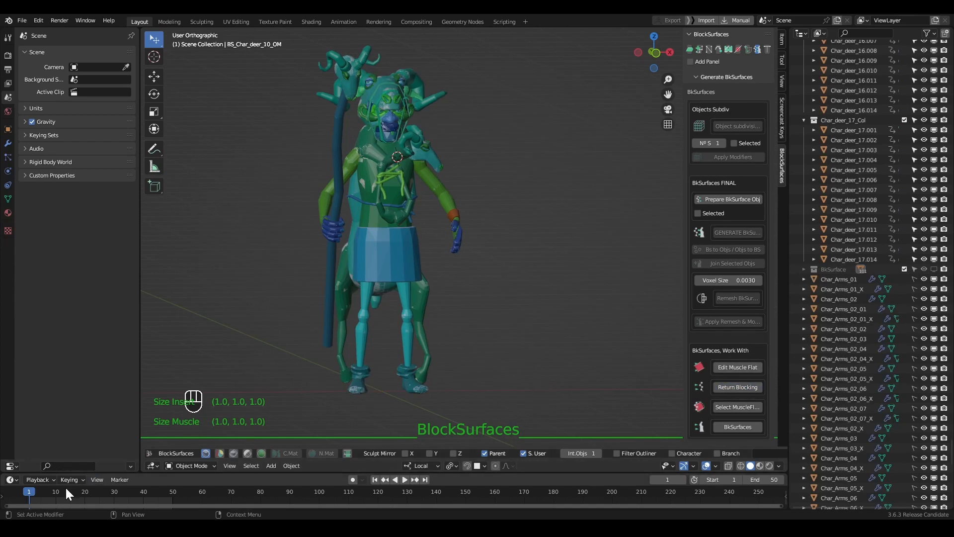
- Move the animation to frame 10 and prepare the posed character's BkSurface objects
{"action": "left_click_drag", "start_coordinate": [31, 492], "coordinate": [56, 491]}
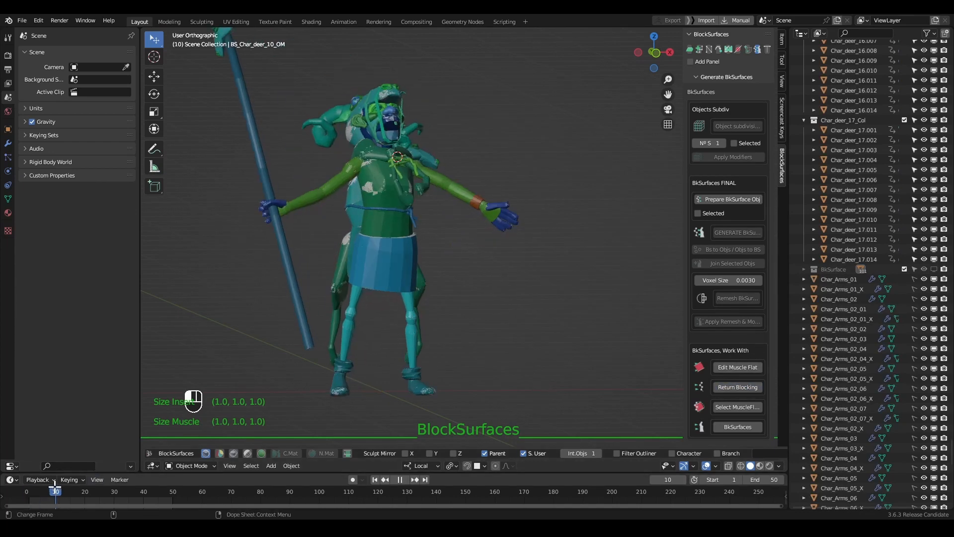
{"action": "middle_click_drag", "start_coordinate": [473, 356], "coordinate": [567, 233]}
{"action": "left_click", "coordinate": [741, 200]}
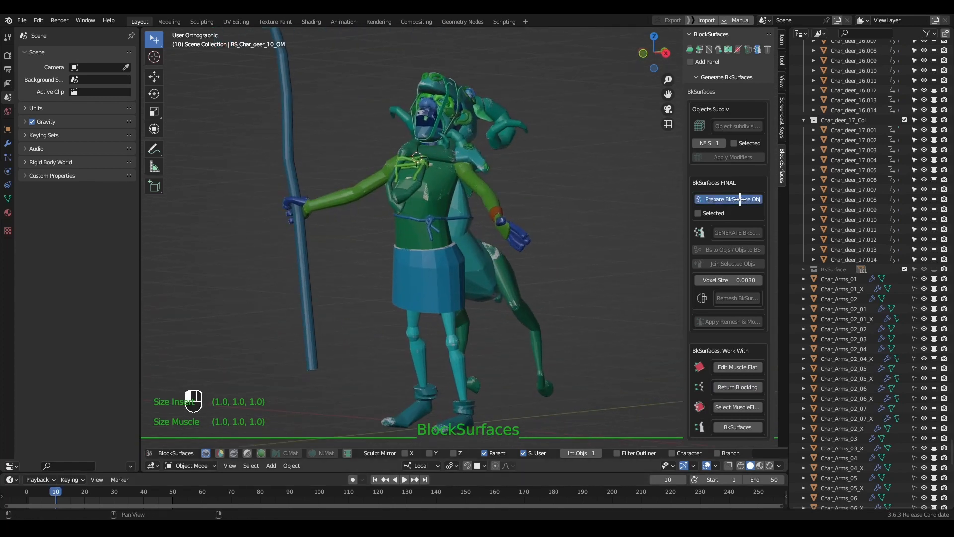
- Make the deer hide the active object and generate the final BkSurfaces for the posed character
{"action": "key", "text": "shift"}
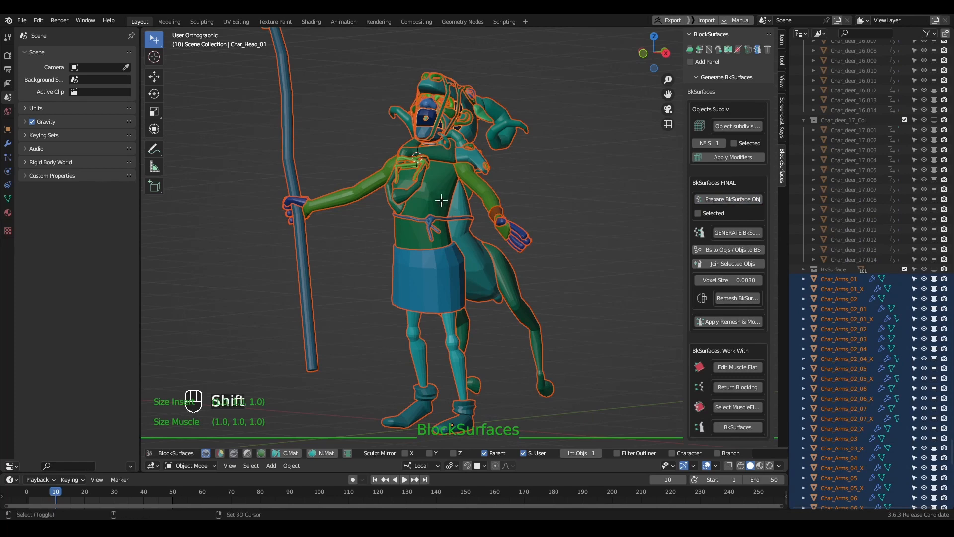
{"action": "left_click", "coordinate": [524, 271], "text": "shift"}
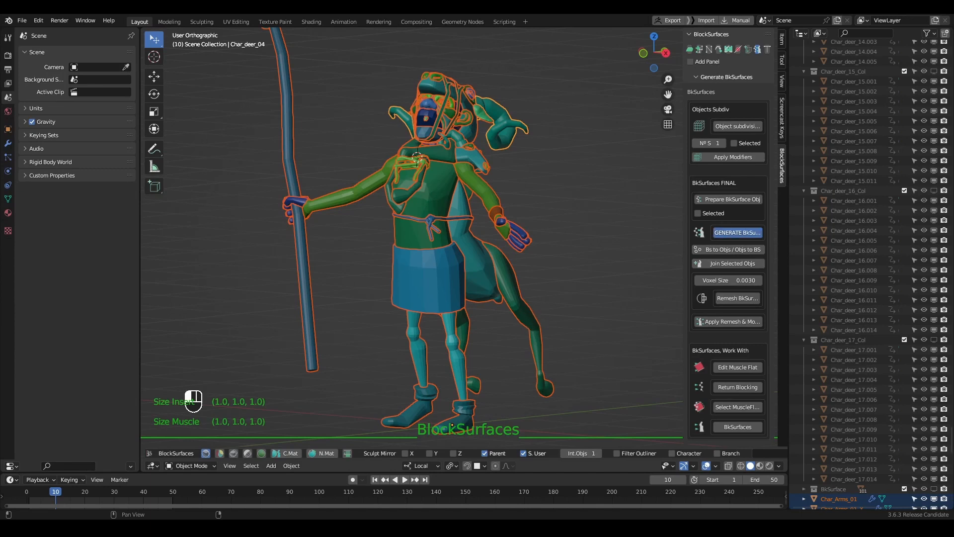
{"action": "left_click", "coordinate": [737, 232]}
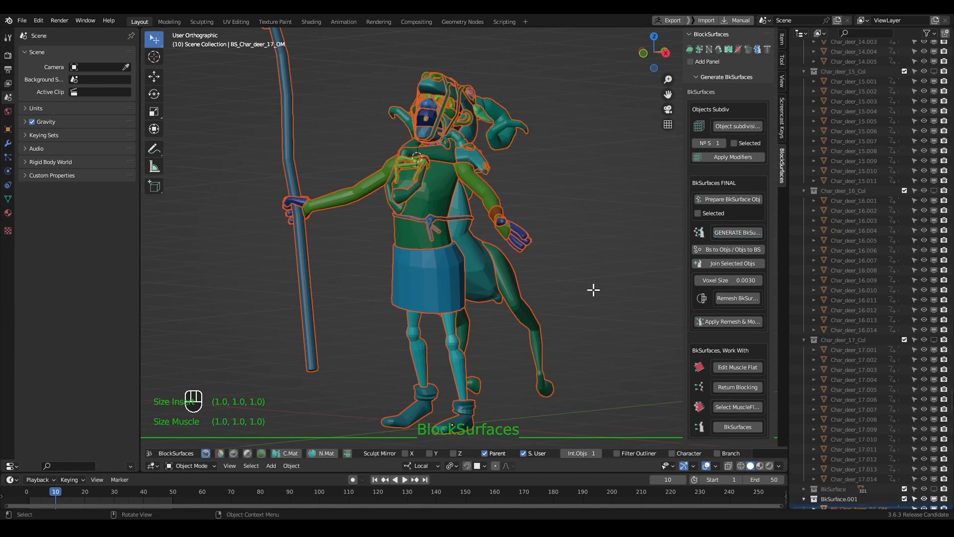
- Make the arm surface the active object and join all selected surfaces of the posed character into it
{"action": "left_click", "coordinate": [519, 244], "text": "shift"}
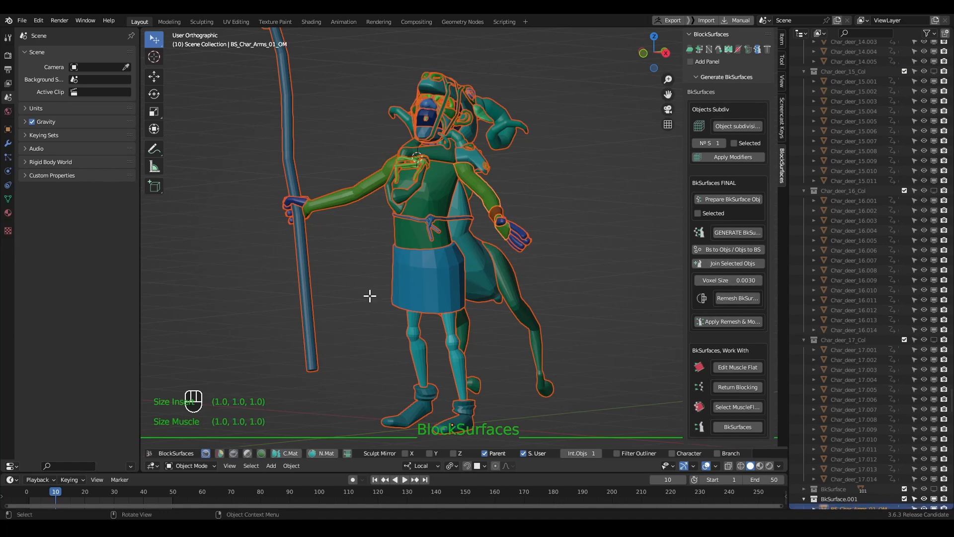
{"action": "right_click_drag", "start_coordinate": [513, 202], "coordinate": [459, 206], "text": "alt"}
{"action": "middle_click_drag", "start_coordinate": [460, 207], "coordinate": [502, 214]}
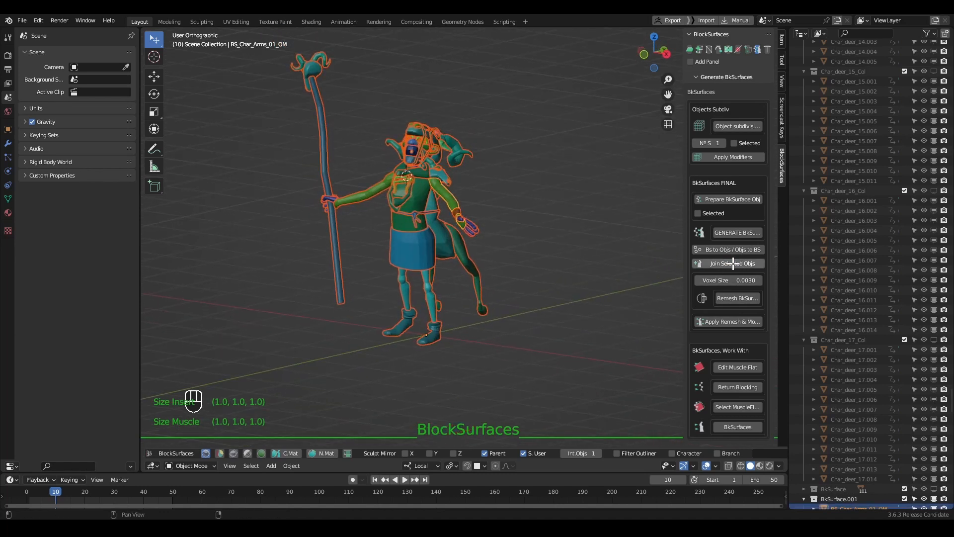
{"action": "left_click", "coordinate": [733, 264]}
- Remesh the joined posed character with a voxel size of 0.005
{"action": "right_click_drag", "start_coordinate": [412, 158], "coordinate": [446, 248], "text": "alt"}
{"action": "right_click_drag", "start_coordinate": [547, 273], "coordinate": [559, 234], "text": "alt"}
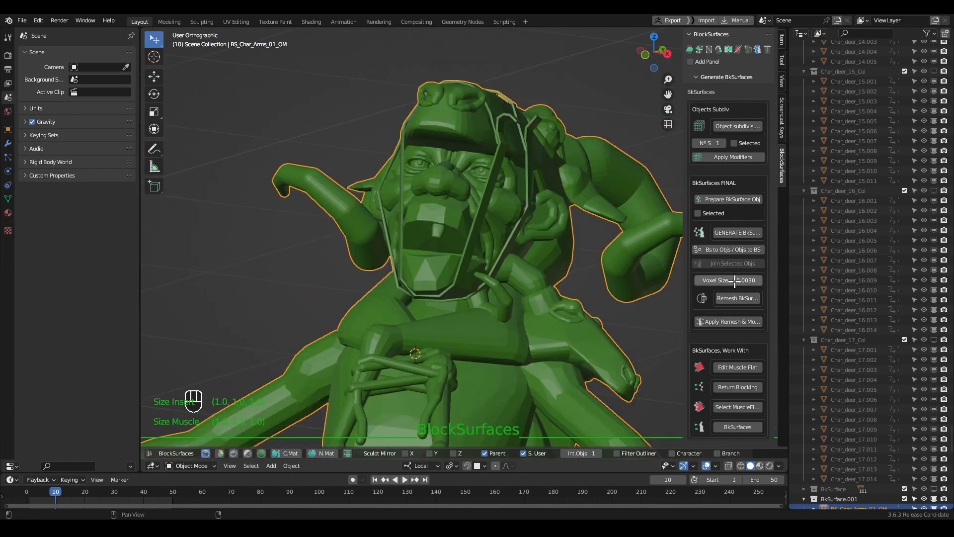
{"action": "left_click", "coordinate": [735, 281]}
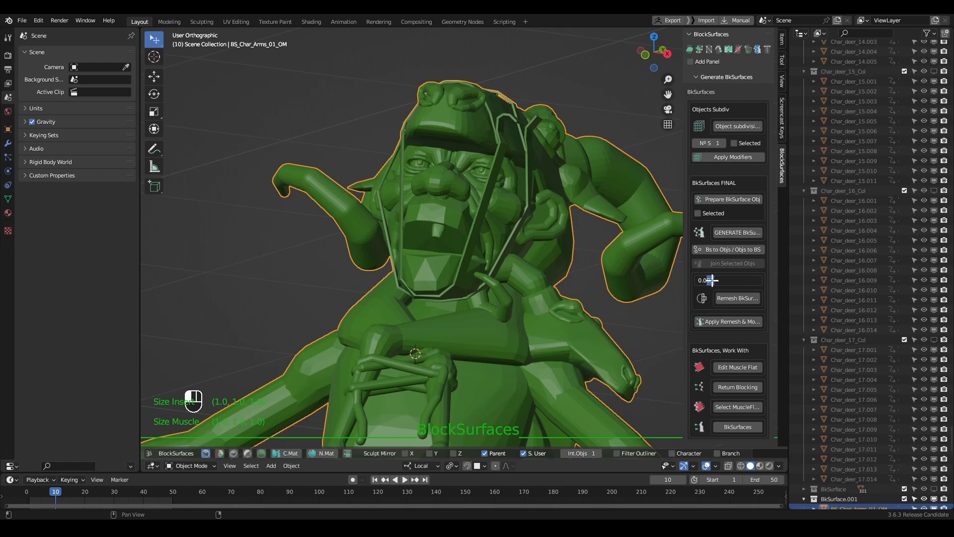
{"action": "left_click", "coordinate": [737, 300]}
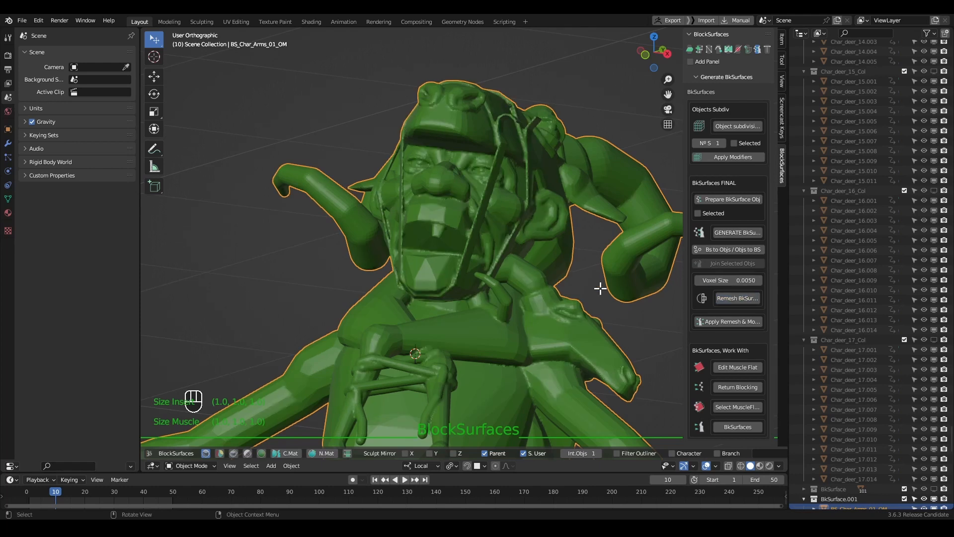
- Set the voxel size to 0.002 and apply the joined character's remesh and modifiers
{"action": "left_click", "coordinate": [735, 280]}
{"action": "type", "text": "0.002"}
{"action": "key", "text": "Return"}
{"action": "mouse_move", "coordinate": [576, 276]}
{"action": "middle_mouse_down"}
{"action": "mouse_move", "coordinate": [586, 279]}
{"action": "mouse_move", "coordinate": [582, 287]}
{"action": "middle_mouse_up"}
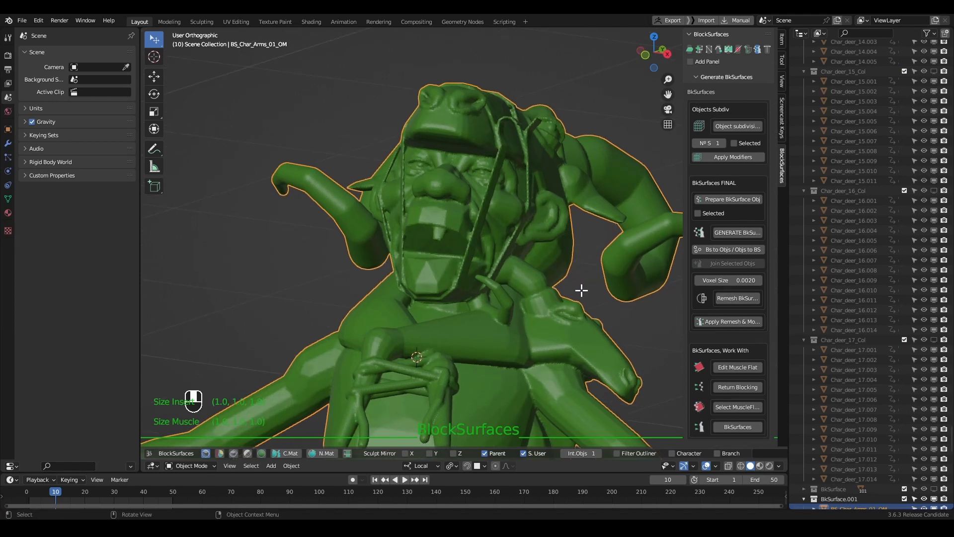
{"action": "left_click", "coordinate": [727, 321]}
{"action": "middle_click_drag", "start_coordinate": [599, 278], "coordinate": [580, 256]}
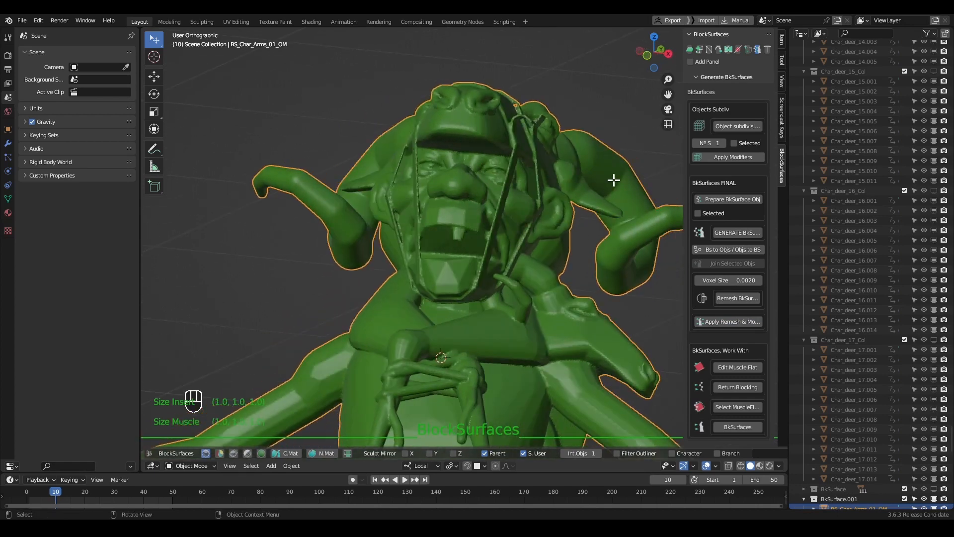
- Enter Sculpt Mode on the joined character and sculpt a Clay Strips stroke on the large horn
{"action": "key", "text": "Tab"}
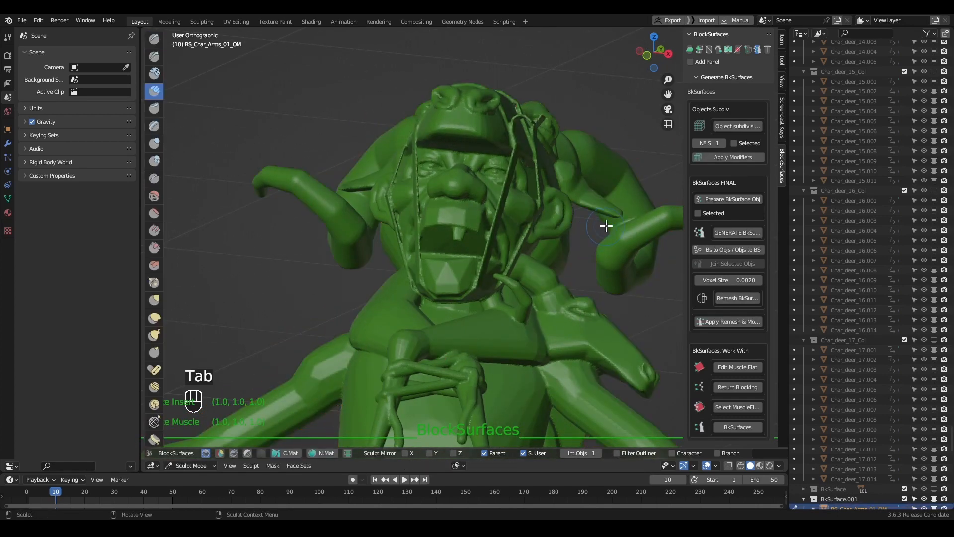
{"action": "mouse_move", "coordinate": [606, 226]}
{"action": "middle_mouse_down"}
{"action": "mouse_move", "coordinate": [559, 234]}
{"action": "mouse_move", "coordinate": [614, 228]}
{"action": "middle_mouse_up"}
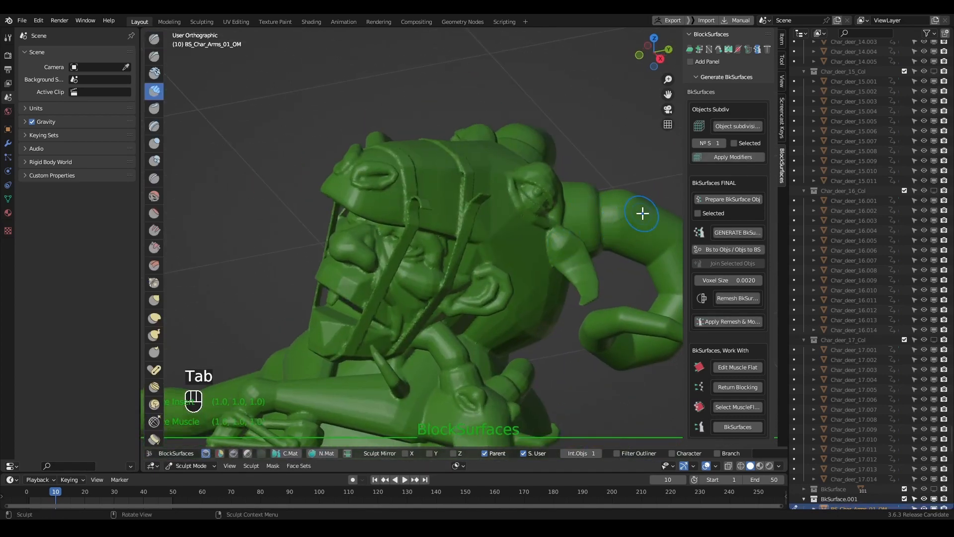
{"action": "key", "text": "c"}
{"action": "left_click_drag", "start_coordinate": [643, 213], "coordinate": [619, 219]}
{"action": "middle_click_drag", "start_coordinate": [559, 333], "coordinate": [521, 209], "text": "shift"}
- Adjust the brush strength, sculpt a stroke on the torso, and smooth the torso and skirt surface
{"action": "key", "text": "shift+f"}
{"action": "left_click", "coordinate": [530, 224]}
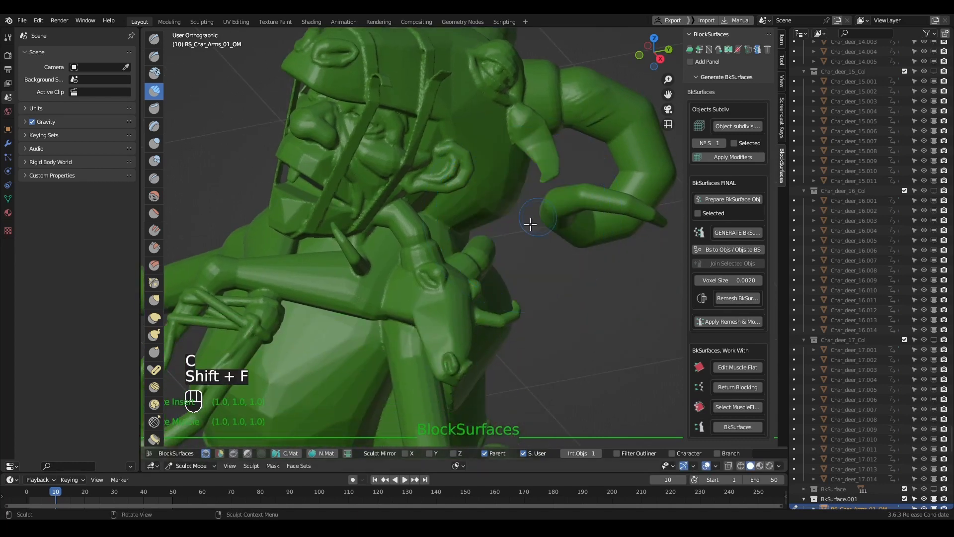
{"action": "mouse_move", "coordinate": [328, 363]}
{"action": "left_mouse_down"}
{"action": "mouse_move", "coordinate": [316, 368]}
{"action": "mouse_move", "coordinate": [343, 393]}
{"action": "left_mouse_up"}
{"action": "scroll", "coordinate": [411, 288], "scroll_direction": "down", "scroll_amount": 3}
{"action": "middle_click_drag", "start_coordinate": [411, 288], "coordinate": [428, 211], "text": "shift"}
{"action": "left_click_drag", "start_coordinate": [401, 234], "coordinate": [394, 278], "text": "shift"}
{"action": "left_click_drag", "start_coordinate": [396, 385], "coordinate": [393, 399], "text": "shift"}
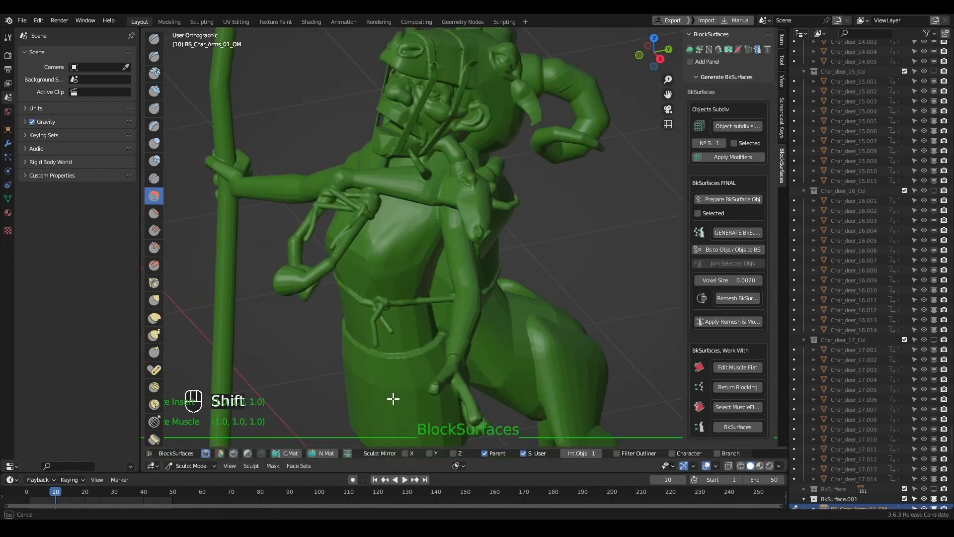
- Leave Sculpt Mode and move the joined character along its local X axis in the negative direction
{"action": "middle_click_drag", "start_coordinate": [308, 398], "coordinate": [373, 393]}
{"action": "middle_click_drag", "start_coordinate": [372, 393], "coordinate": [373, 258], "text": "shift"}
{"action": "scroll", "coordinate": [522, 264], "scroll_direction": "down", "scroll_amount": 4}
{"action": "middle_click_drag", "start_coordinate": [522, 264], "coordinate": [509, 264]}
{"action": "key", "text": "Tab"}
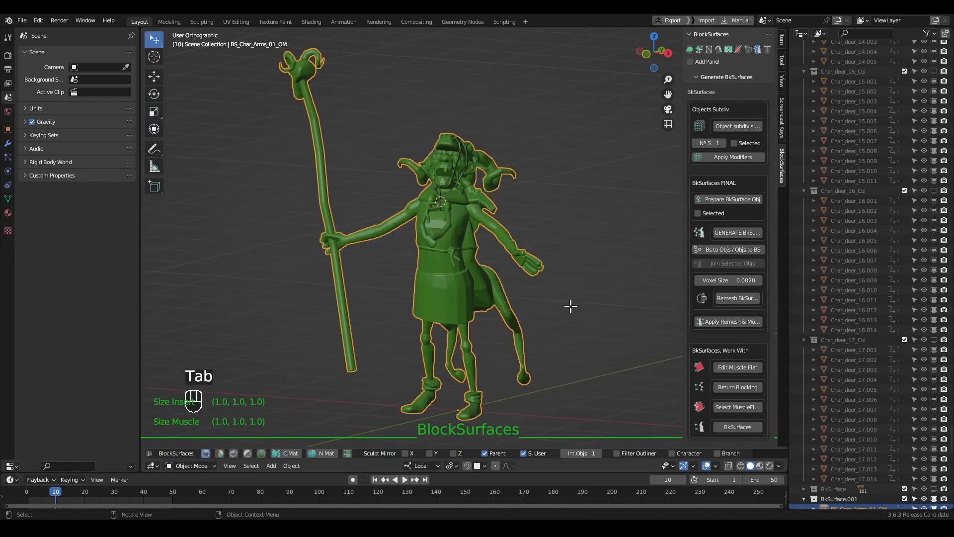
{"action": "middle_click_drag", "start_coordinate": [571, 307], "coordinate": [580, 277]}
{"action": "key", "text": "g"}
{"action": "key", "text": "x"}
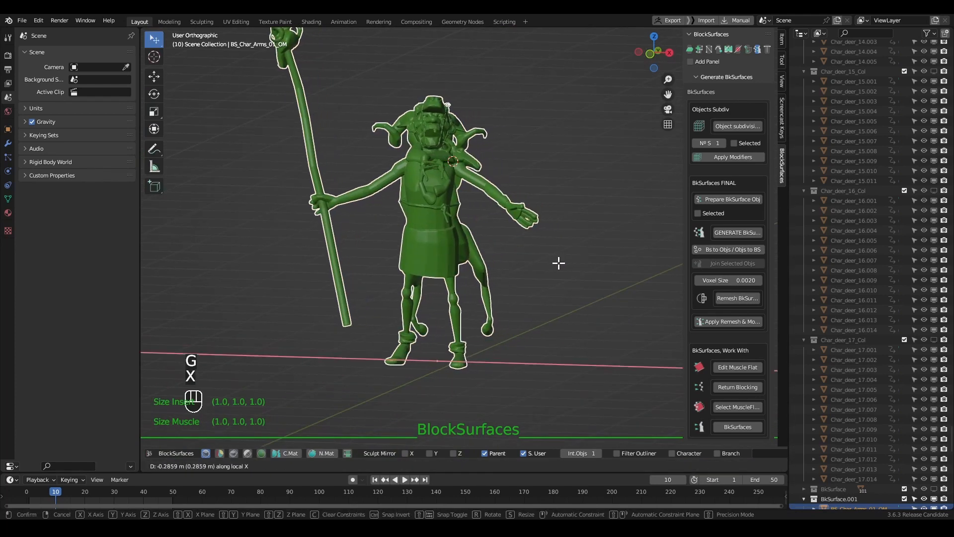
{"action": "left_click", "coordinate": [343, 276]}
{"action": "scroll", "coordinate": [419, 276], "scroll_direction": "down", "scroll_amount": 2}
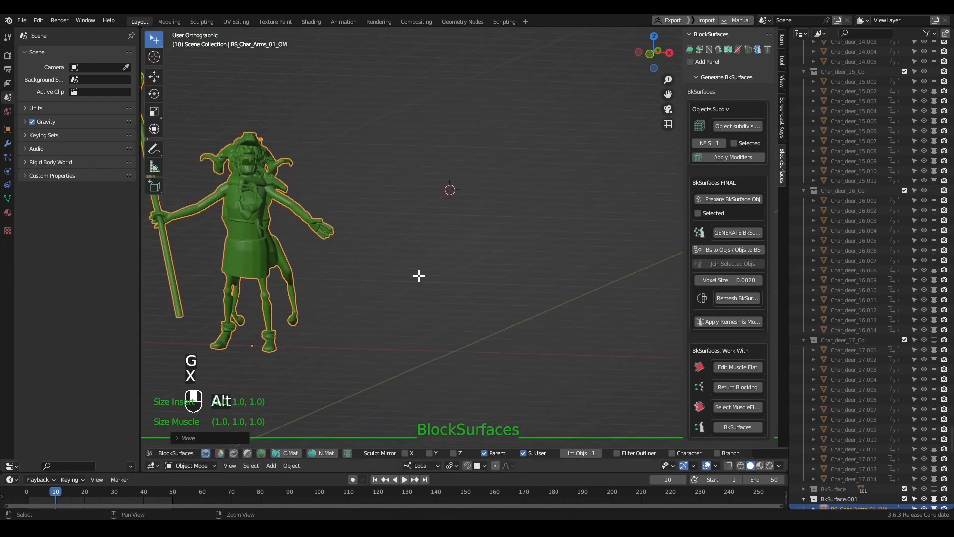
- Make the BkSurface collection visible in the viewport so the separate rest-pose surfaces are available
{"action": "key", "text": "f"}
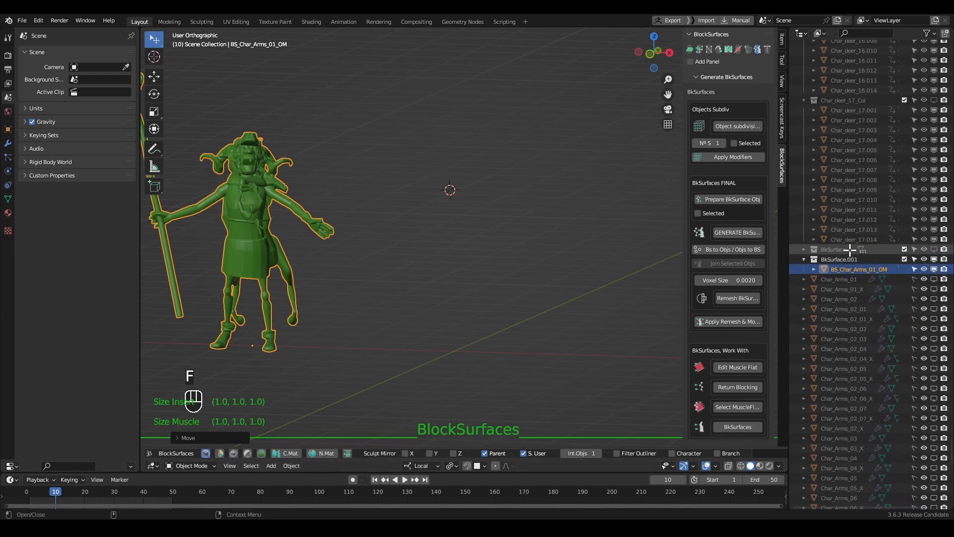
{"action": "left_click", "coordinate": [934, 249]}
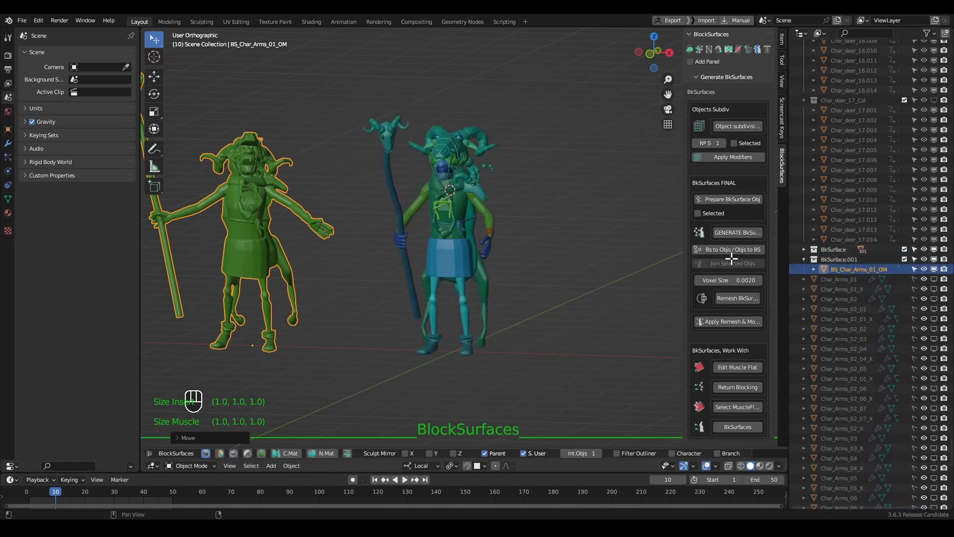
{"action": "mouse_move", "coordinate": [552, 252]}
{"action": "middle_mouse_down"}
{"action": "mouse_move", "coordinate": [494, 253]}
{"action": "mouse_move", "coordinate": [539, 250]}
{"action": "middle_mouse_up"}
{"action": "right_click_drag", "start_coordinate": [482, 211], "coordinate": [470, 255], "text": "alt"}
- Smooth the upper arm and the small animal head beside it in Sculpt Mode, and return to Object Mode
{"action": "left_click", "coordinate": [512, 224]}
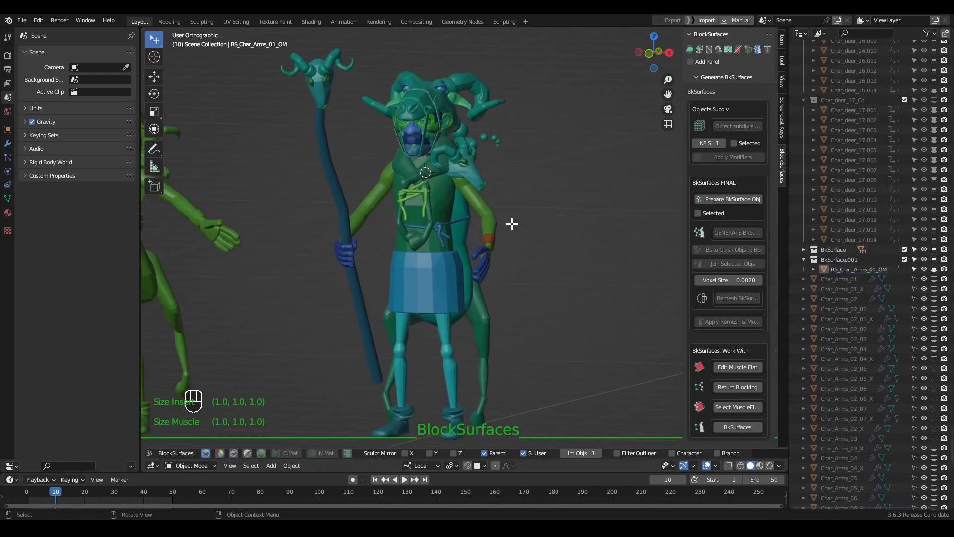
{"action": "left_click", "coordinate": [482, 207]}
{"action": "right_click_drag", "start_coordinate": [492, 188], "coordinate": [484, 247], "text": "alt"}
{"action": "key", "text": "Tab"}
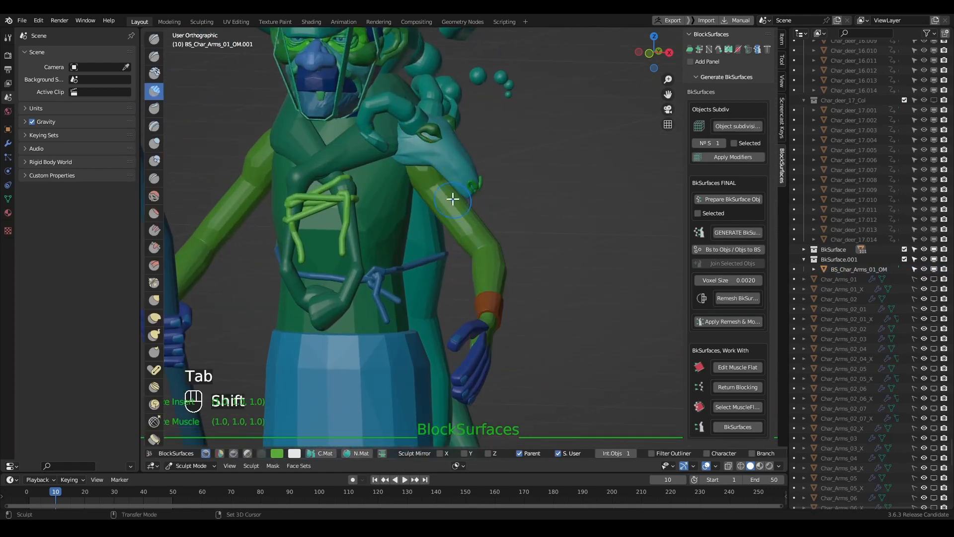
{"action": "left_click_drag", "start_coordinate": [424, 185], "coordinate": [503, 215], "text": "shift"}
{"action": "left_click", "coordinate": [454, 156], "text": "shift"}
{"action": "right_click_drag", "start_coordinate": [507, 259], "coordinate": [483, 211], "text": "alt"}
{"action": "right_click_drag", "start_coordinate": [445, 251], "coordinate": [433, 221], "text": "alt"}
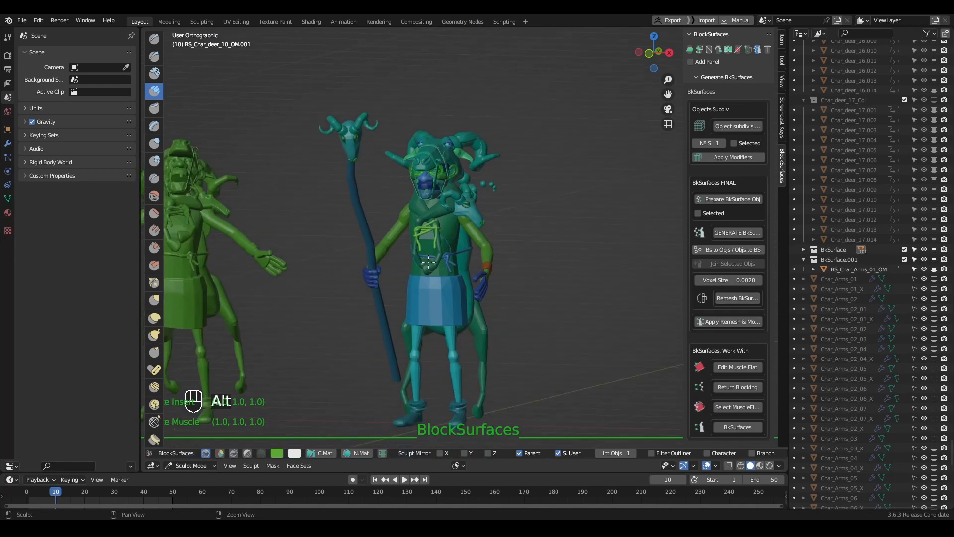
{"action": "middle_click_drag", "start_coordinate": [343, 276], "coordinate": [432, 237], "text": "alt"}
{"action": "key", "text": "Tab"}
{"action": "middle_click_drag", "start_coordinate": [555, 310], "coordinate": [489, 263], "text": "alt"}
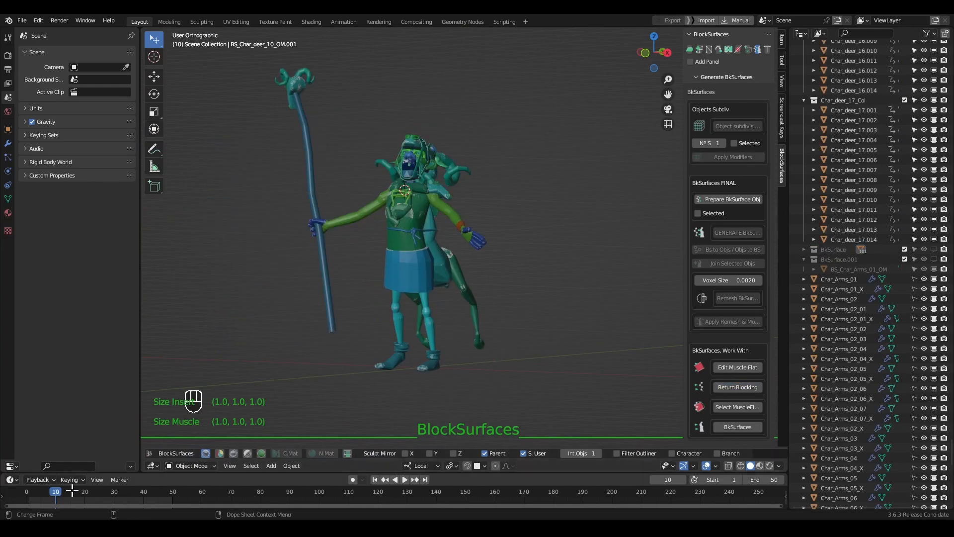
- Move the timeline to frame 30 and prepare the BlockSurface objects in that animated pose
{"action": "left_click_drag", "start_coordinate": [72, 491], "coordinate": [114, 491]}
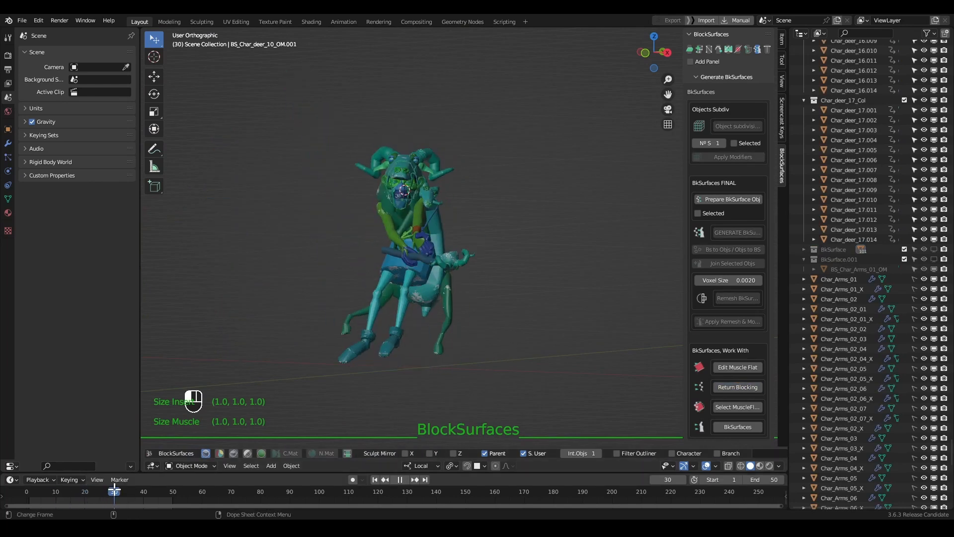
{"action": "middle_click_drag", "start_coordinate": [481, 330], "coordinate": [398, 315]}
{"action": "scroll", "coordinate": [498, 264], "scroll_direction": "up", "scroll_amount": 3}
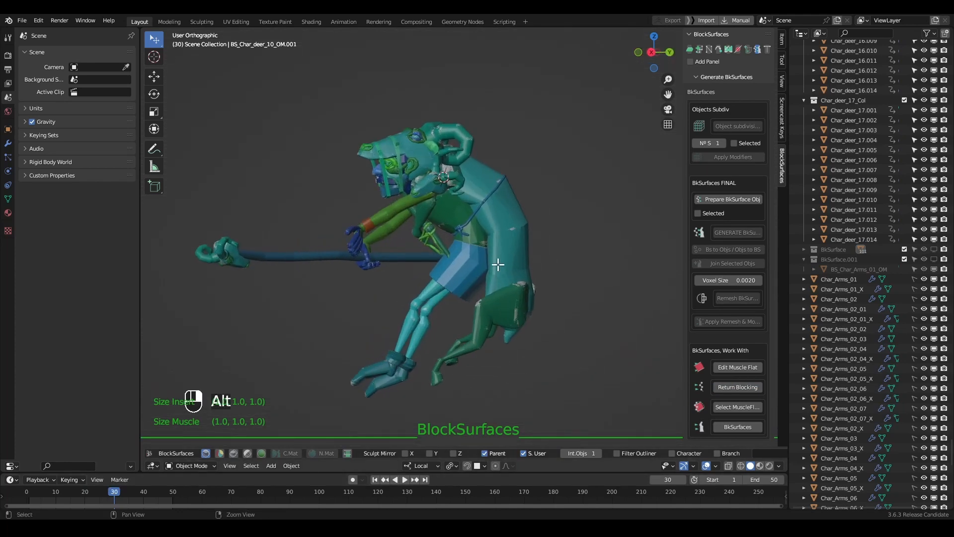
{"action": "left_click_drag", "start_coordinate": [548, 285], "coordinate": [556, 287], "text": "alt"}
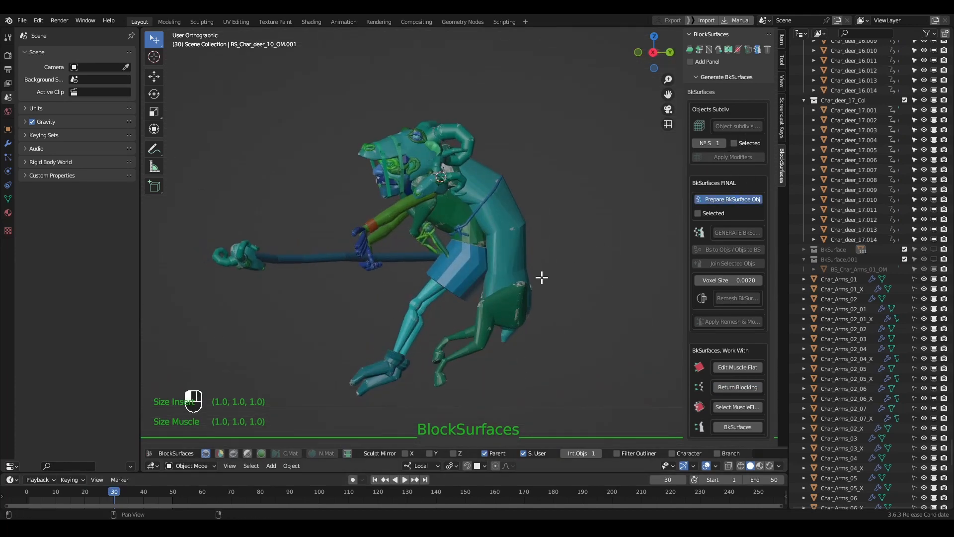
- Select all of the posed character's objects and generate their final block surfaces
{"action": "key", "text": "a"}
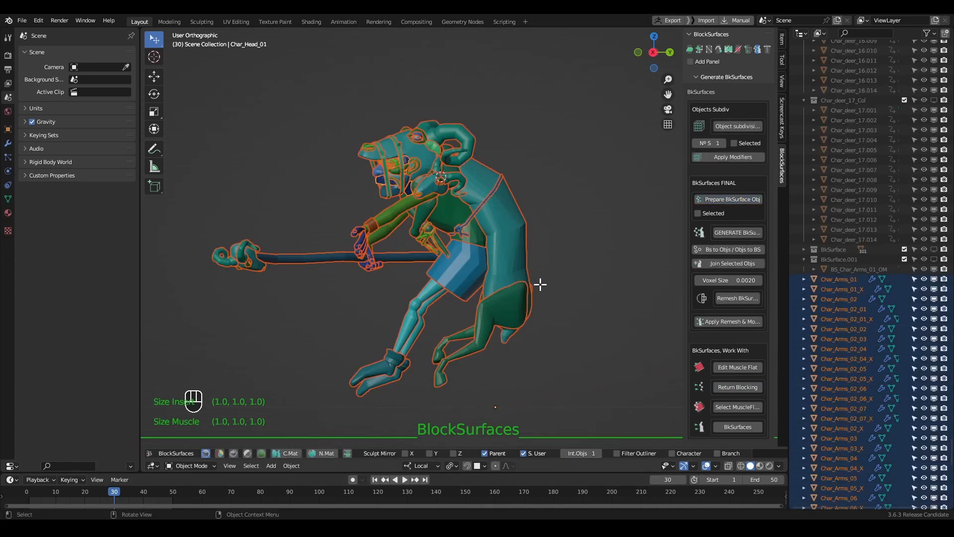
{"action": "left_click", "coordinate": [733, 232]}
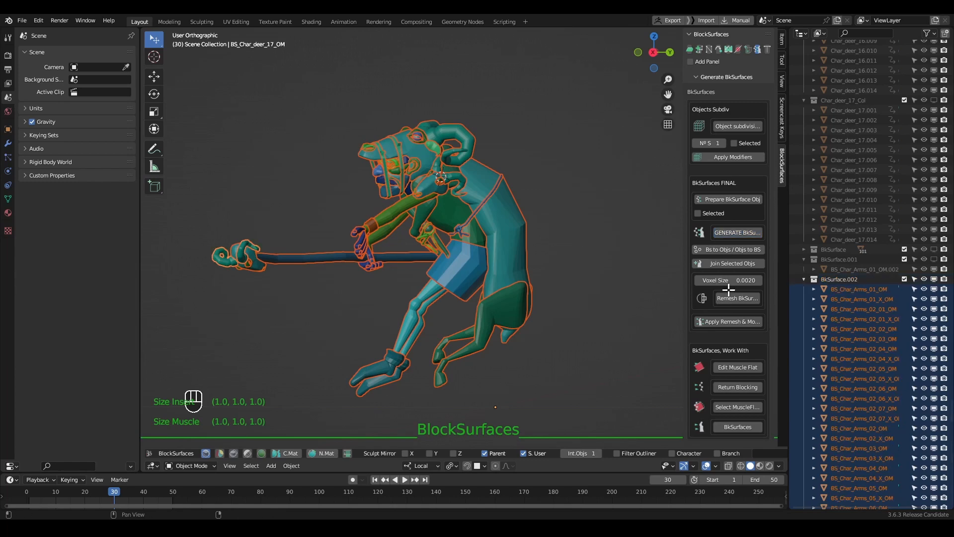
{"action": "middle_click_drag", "start_coordinate": [686, 264], "coordinate": [550, 242]}
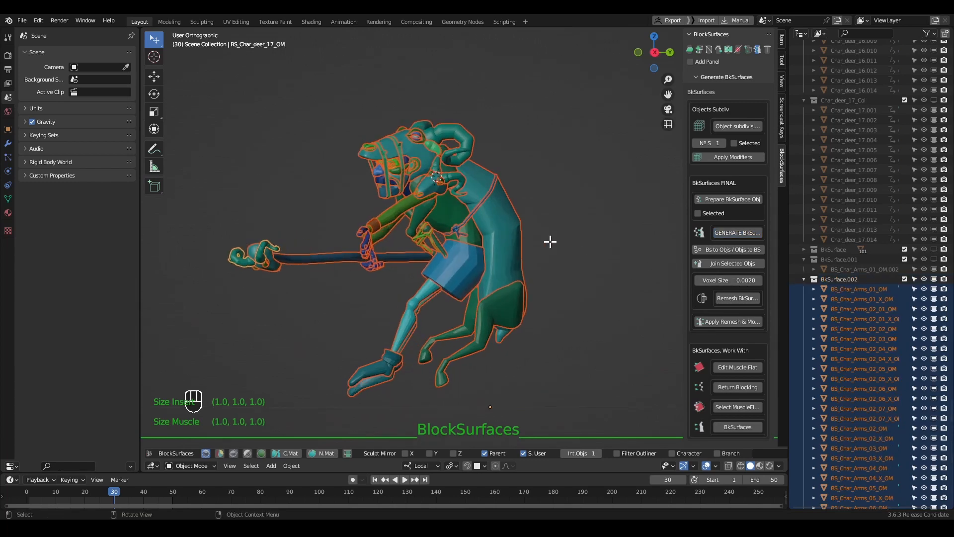
- Select the deer hide's body, head, horns, eyes, nose and legs, and join them with the body as active object
{"action": "left_click", "coordinate": [464, 137]}
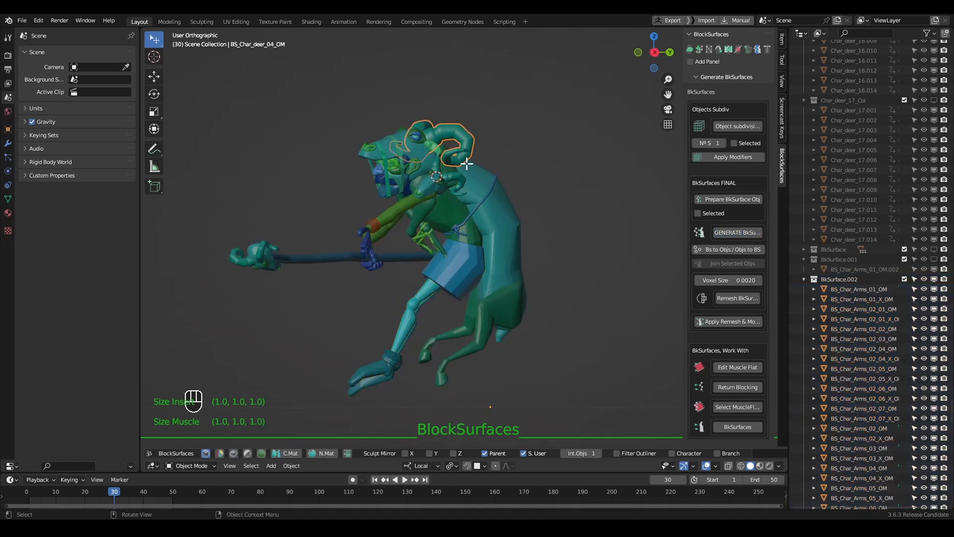
{"action": "key", "text": "b"}
{"action": "left_click_drag", "start_coordinate": [442, 103], "coordinate": [403, 168]}
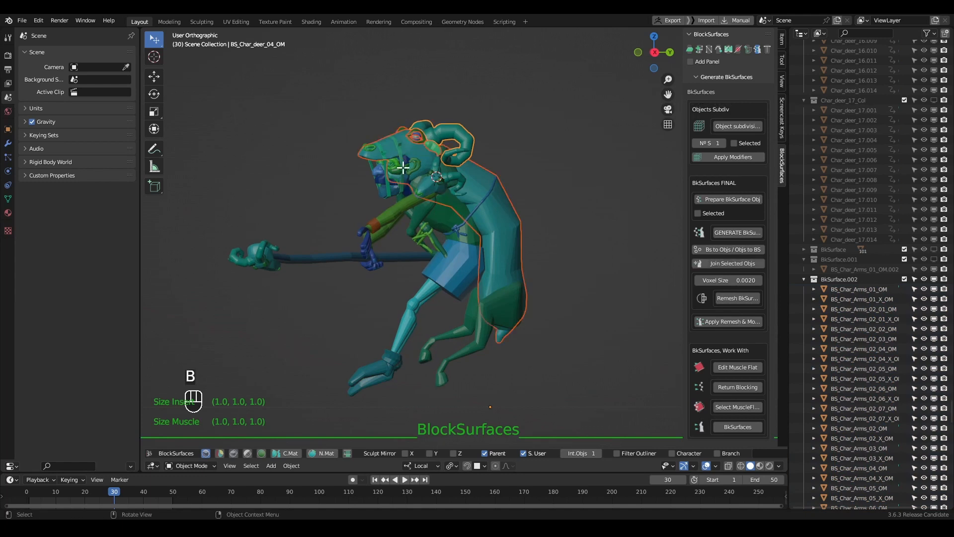
{"action": "key", "text": "b"}
{"action": "left_click_drag", "start_coordinate": [359, 139], "coordinate": [374, 152]}
{"action": "key", "text": "b"}
{"action": "right_click", "coordinate": [468, 122]}
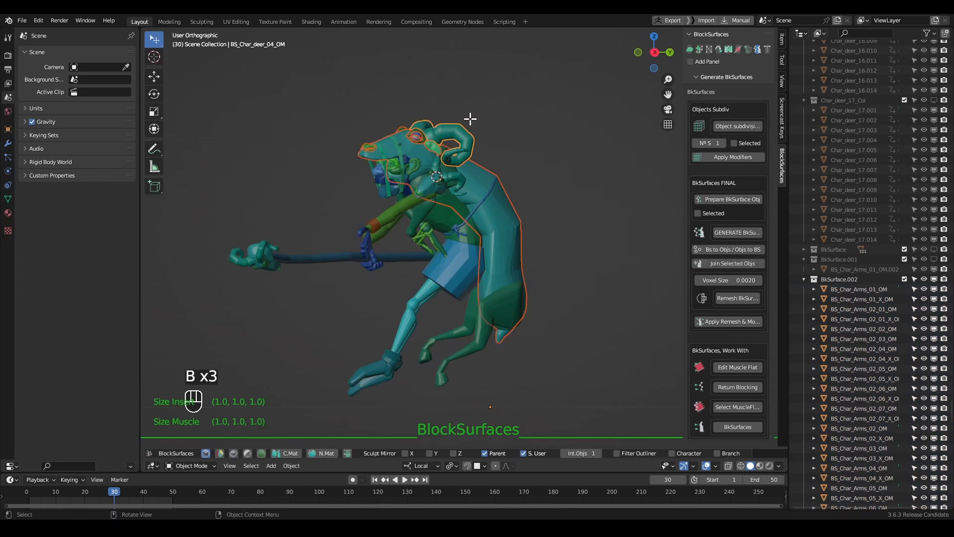
{"action": "key", "text": "b"}
{"action": "left_click_drag", "start_coordinate": [556, 281], "coordinate": [502, 336]}
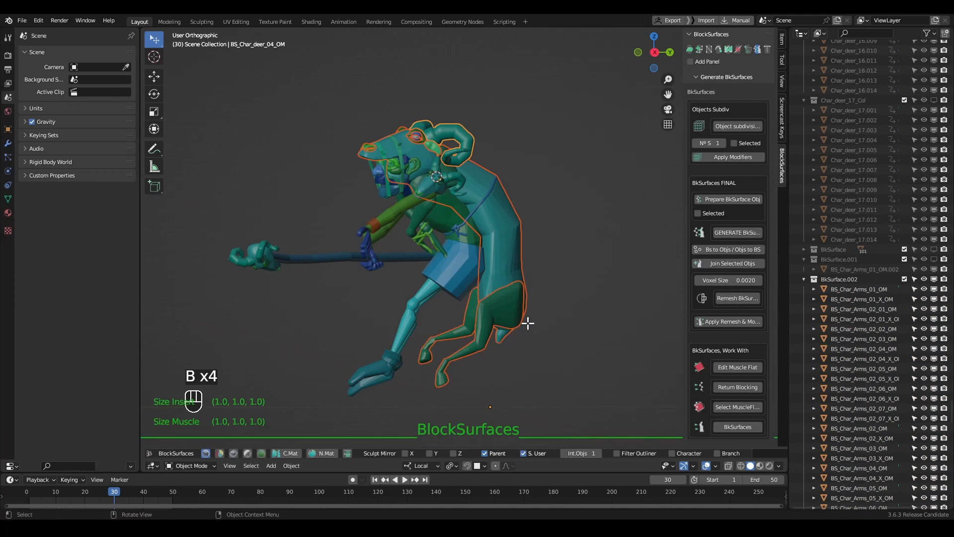
{"action": "left_click", "coordinate": [507, 228], "text": "shift"}
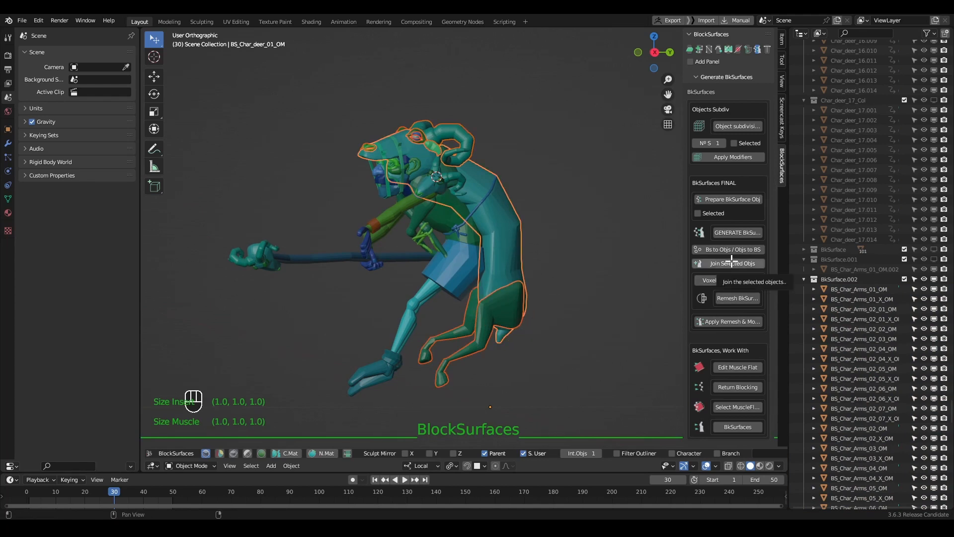
{"action": "left_click", "coordinate": [733, 263]}
{"action": "middle_click_drag", "start_coordinate": [575, 286], "coordinate": [579, 277], "text": "shift"}
- Hide the joined deer hide, then join the straps around the character's face and hide them as well
{"action": "key", "text": "f"}
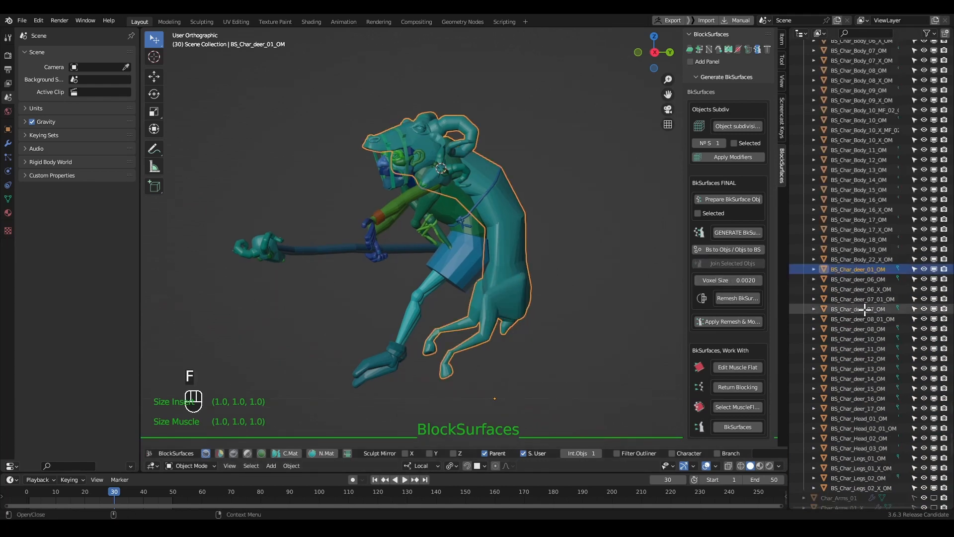
{"action": "left_click", "coordinate": [924, 269]}
{"action": "key", "text": "b"}
{"action": "left_click_drag", "start_coordinate": [381, 136], "coordinate": [397, 126]}
{"action": "left_click", "coordinate": [729, 264]}
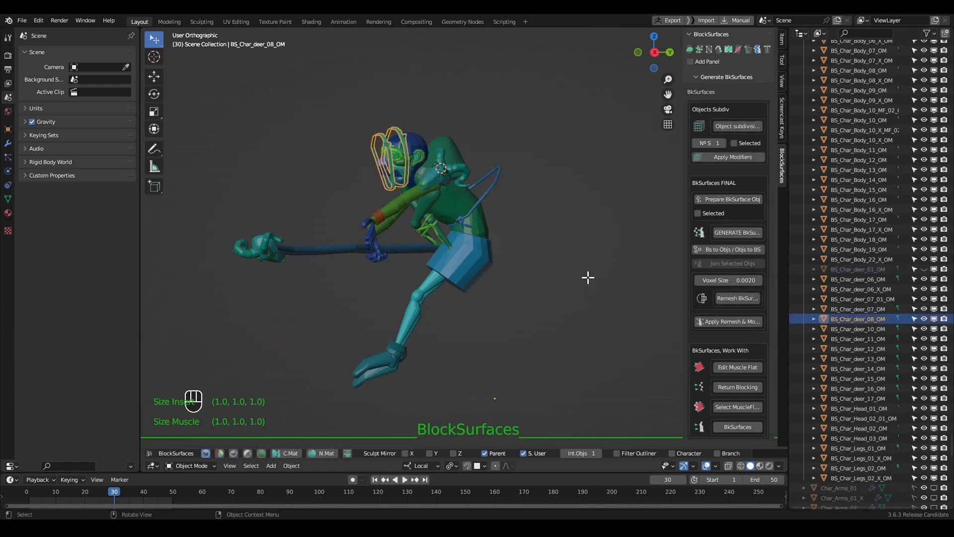
{"action": "key", "text": "h"}
- Join all remaining visible character surfaces with the skirt as active object and unhide the hidden pieces
{"action": "key", "text": "b"}
{"action": "left_click_drag", "start_coordinate": [552, 99], "coordinate": [230, 381]}
{"action": "left_click", "coordinate": [481, 262], "text": "shift"}
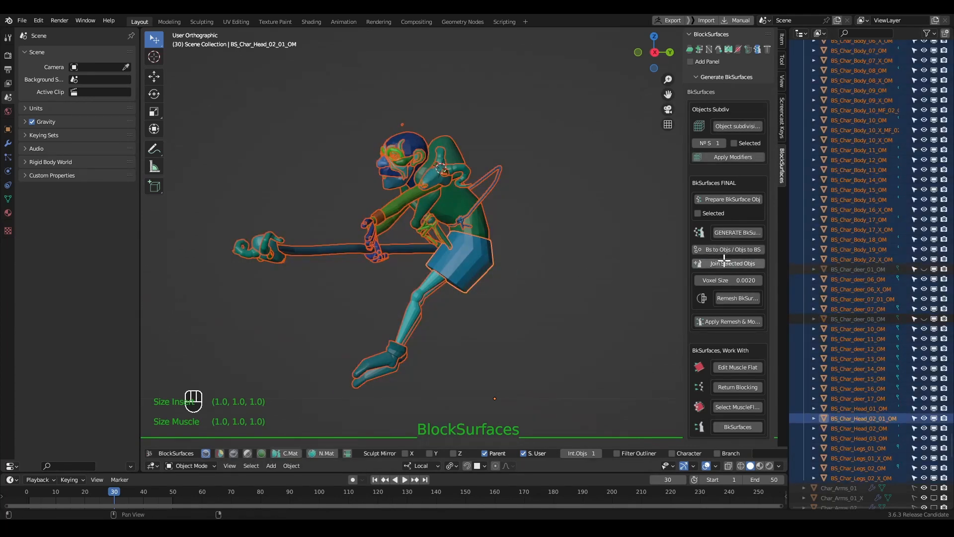
{"action": "left_click", "coordinate": [726, 261]}
{"action": "key", "text": "f"}
{"action": "key", "text": "alt+h"}
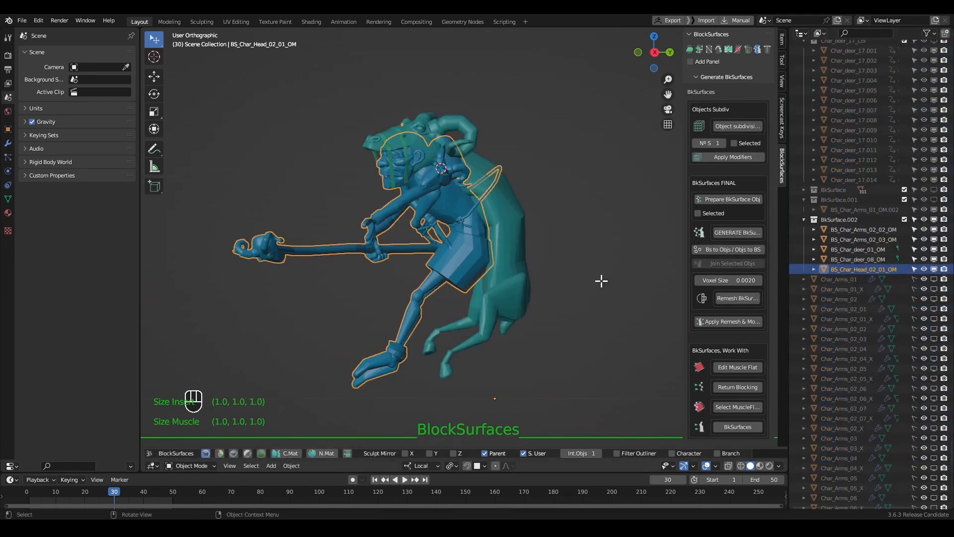
- Select the joined body, straps and deer hide, remesh them, and apply the remesh and modifiers
{"action": "middle_click_drag", "start_coordinate": [555, 271], "coordinate": [518, 192]}
{"action": "key", "text": "b"}
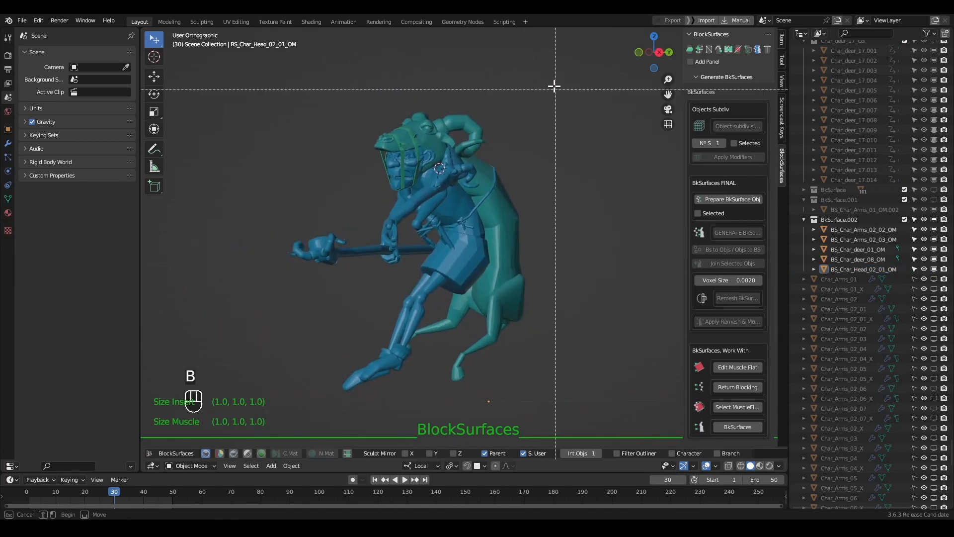
{"action": "left_click_drag", "start_coordinate": [535, 90], "coordinate": [289, 367]}
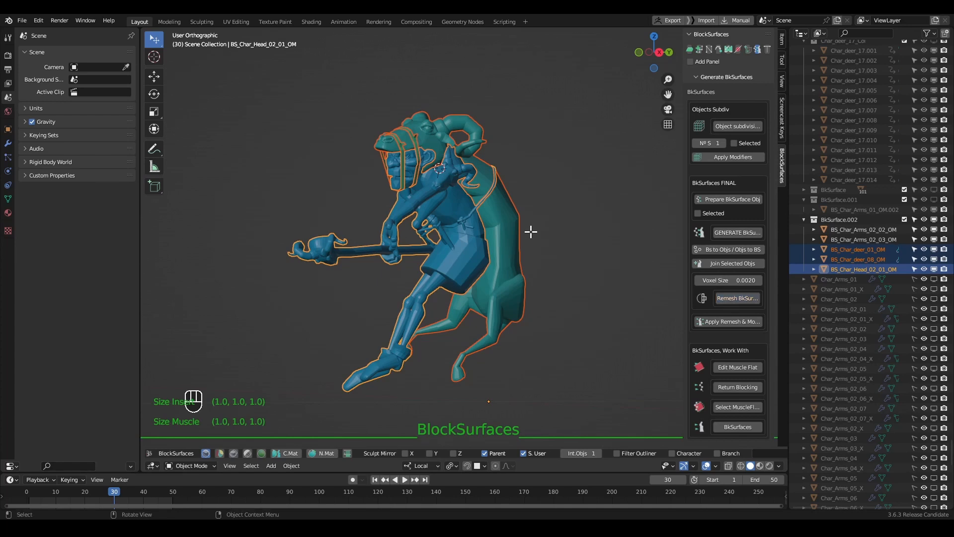
{"action": "middle_click_drag", "start_coordinate": [542, 262], "coordinate": [531, 260]}
{"action": "right_click_drag", "start_coordinate": [486, 198], "coordinate": [479, 247], "text": "alt"}
{"action": "middle_click_drag", "start_coordinate": [343, 183], "coordinate": [373, 183]}
{"action": "mouse_move", "coordinate": [373, 183]}
{"action": "right_mouse_down", "text": "alt"}
{"action": "mouse_move", "coordinate": [382, 211]}
{"action": "mouse_move", "coordinate": [382, 185]}
{"action": "right_mouse_up", "text": "alt"}
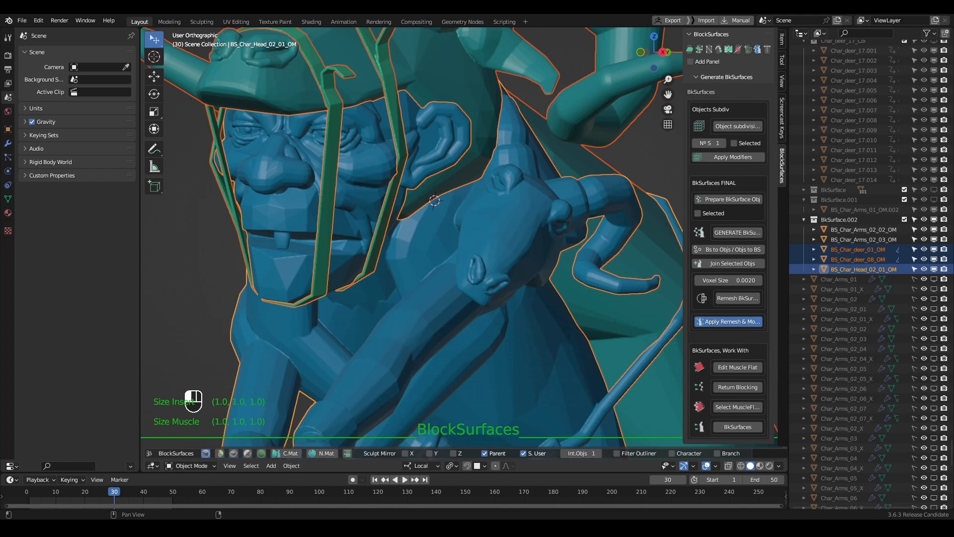
{"action": "middle_click_drag", "start_coordinate": [518, 320], "coordinate": [545, 284]}
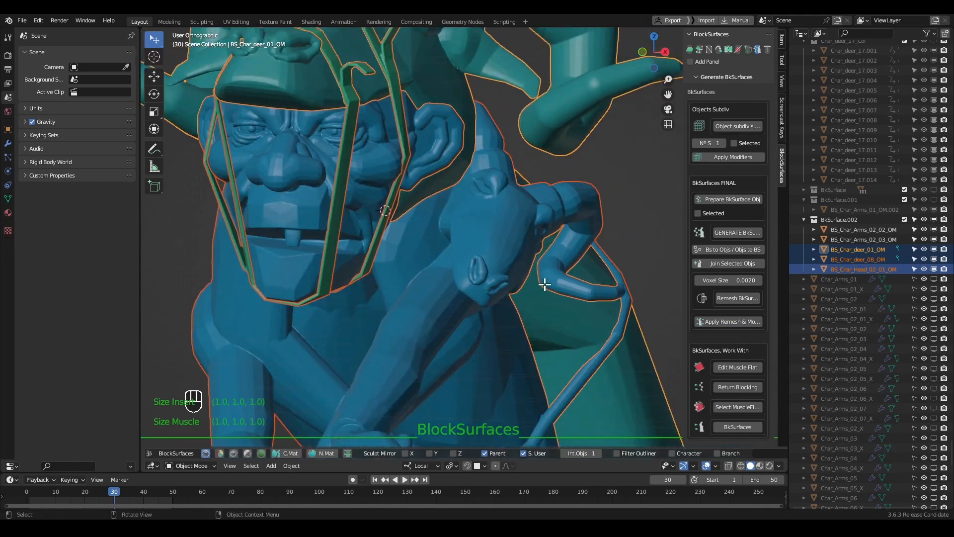
- Enter Sculpt Mode on the joined body surface and smooth the shoulder, arm and face
{"action": "key", "text": "Tab"}
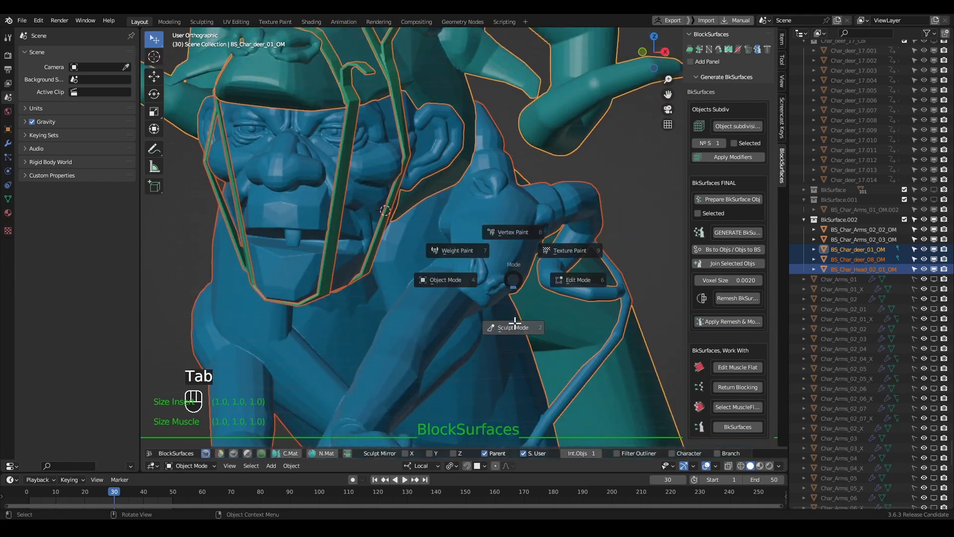
{"action": "left_click", "coordinate": [520, 327]}
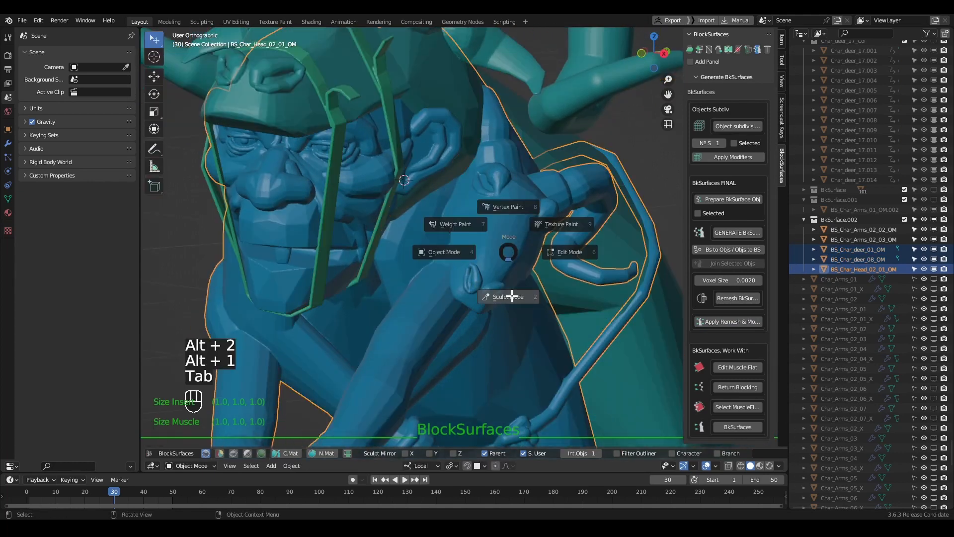
{"action": "left_click", "coordinate": [481, 298]}
{"action": "left_click_drag", "start_coordinate": [417, 322], "coordinate": [390, 262], "text": "shift"}
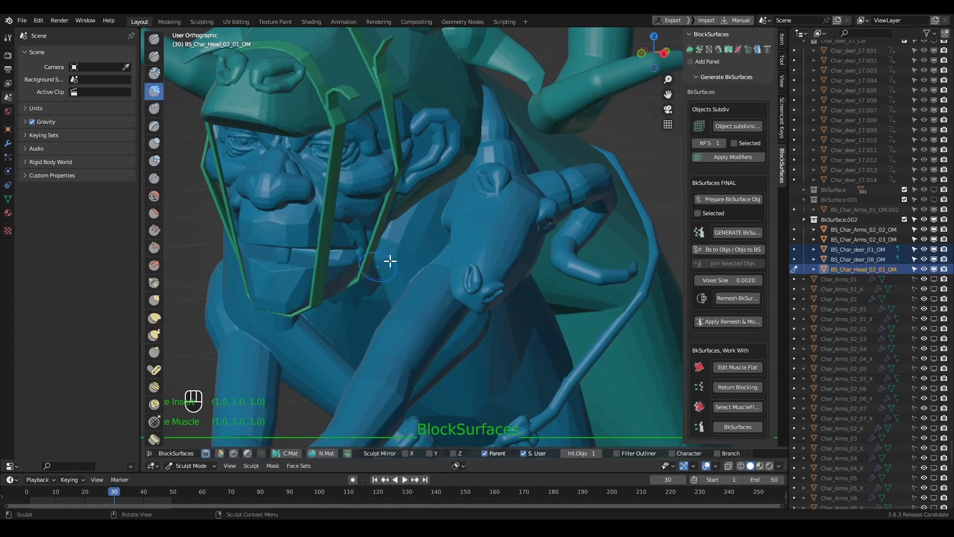
{"action": "left_click_drag", "start_coordinate": [327, 191], "coordinate": [366, 184], "text": "shift"}
{"action": "left_click_drag", "start_coordinate": [345, 120], "coordinate": [350, 159], "text": "shift"}
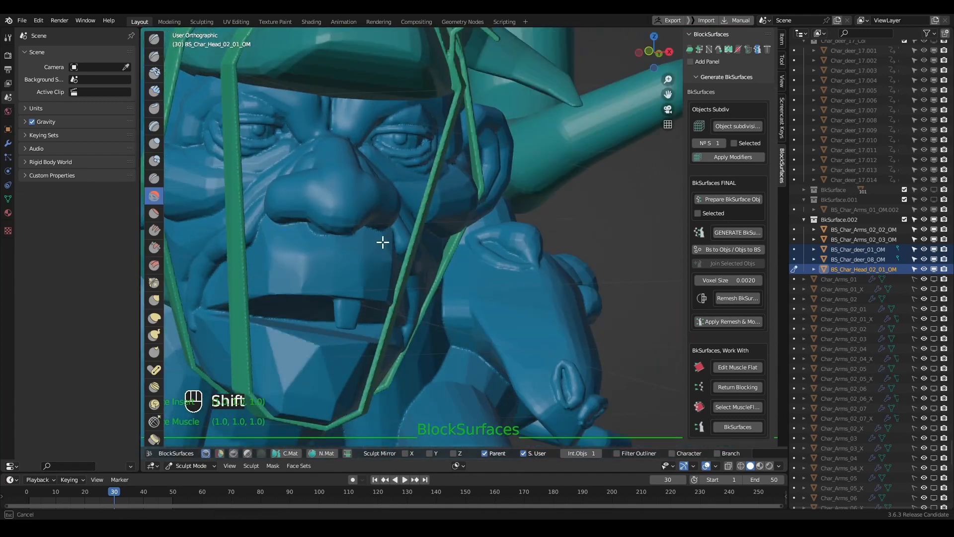
{"action": "key", "text": "c"}
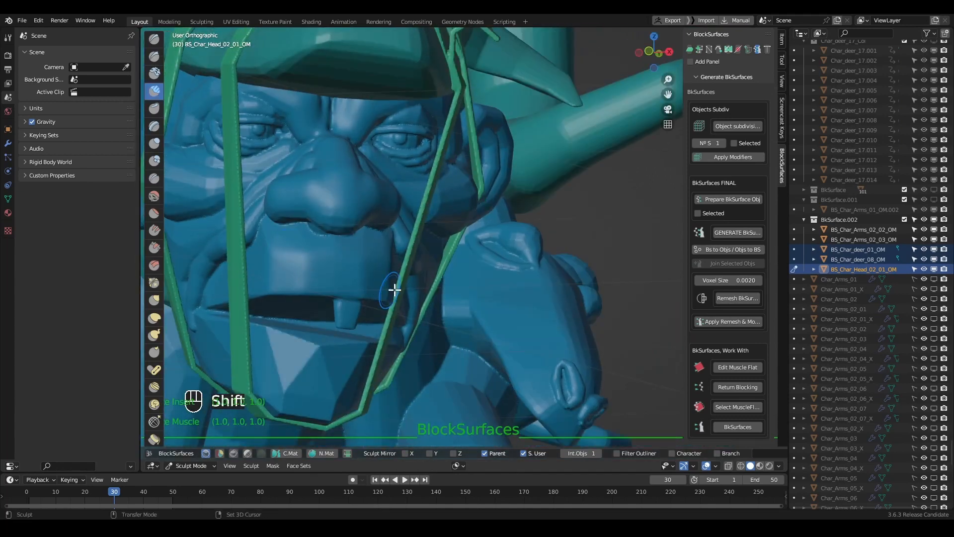
- Transfer sculpting to the deer hide and smooth its head around the muzzle and eye
{"action": "middle_click_drag", "start_coordinate": [394, 288], "coordinate": [539, 149]}
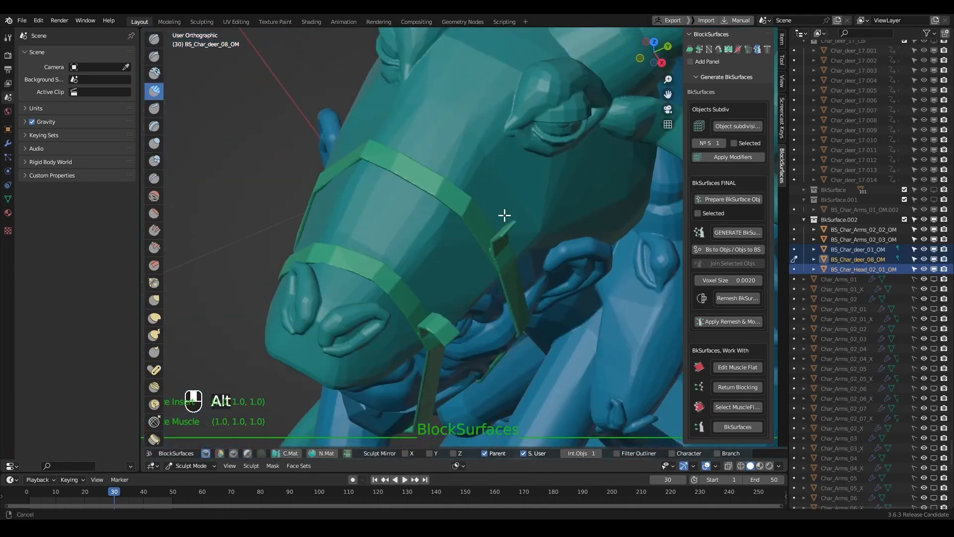
{"action": "middle_click_drag", "start_coordinate": [505, 214], "coordinate": [545, 117]}
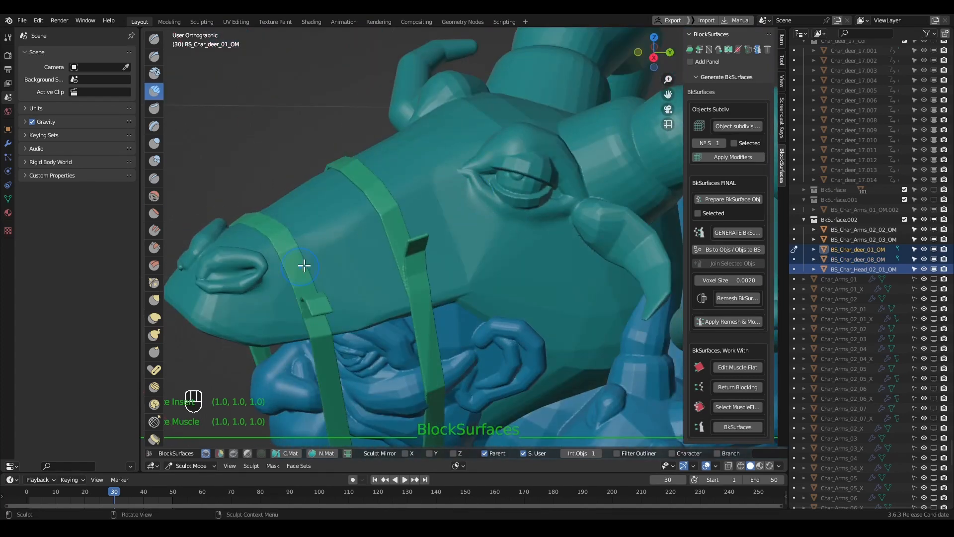
{"action": "right_click_drag", "start_coordinate": [304, 266], "coordinate": [348, 213], "text": "alt"}
{"action": "middle_click_drag", "start_coordinate": [348, 214], "coordinate": [473, 190]}
{"action": "right_click_drag", "start_coordinate": [472, 190], "coordinate": [438, 289], "text": "alt"}
{"action": "right_click_drag", "start_coordinate": [516, 300], "coordinate": [490, 243], "text": "alt"}
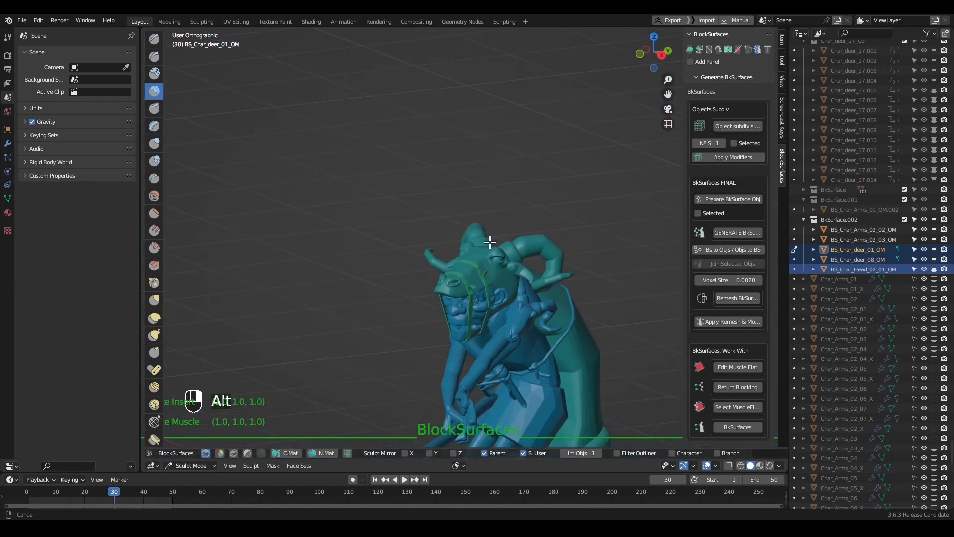
- Return to Object Mode, select all the posed character's surfaces, move them along X to one side and clear the selection
{"action": "middle_click_drag", "start_coordinate": [491, 242], "coordinate": [547, 251]}
{"action": "key", "text": "Tab"}
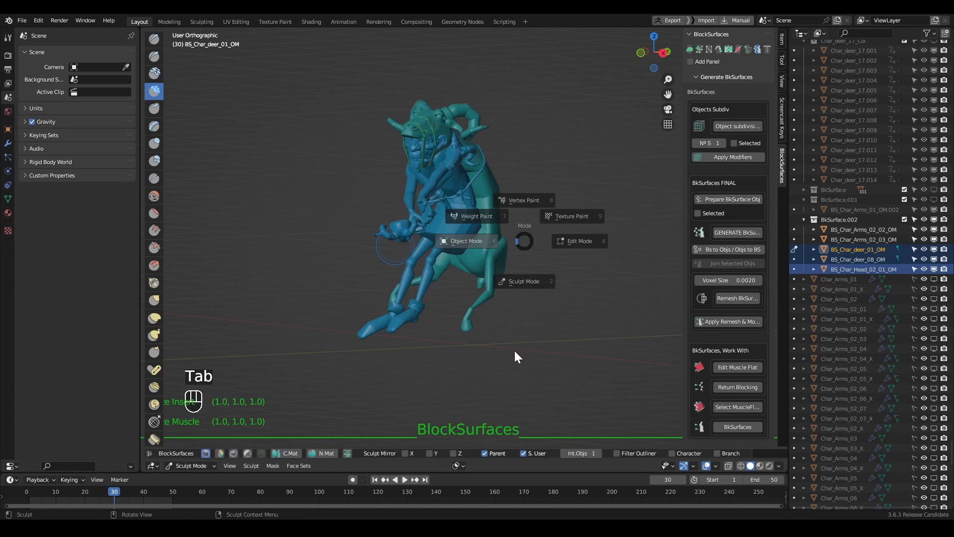
{"action": "key", "text": "b"}
{"action": "left_click_drag", "start_coordinate": [545, 78], "coordinate": [338, 347]}
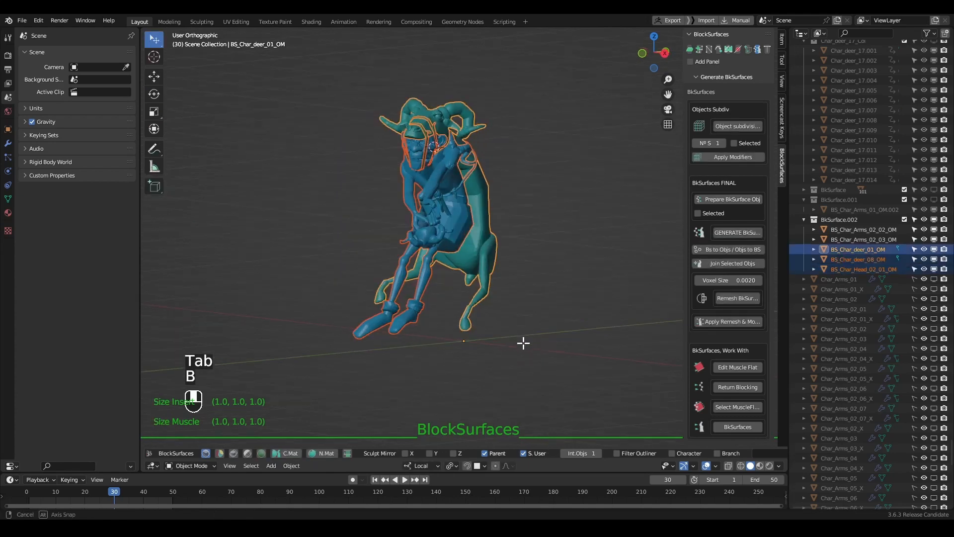
{"action": "key", "text": "g"}
{"action": "key", "text": "x"}
{"action": "left_click", "coordinate": [625, 318]}
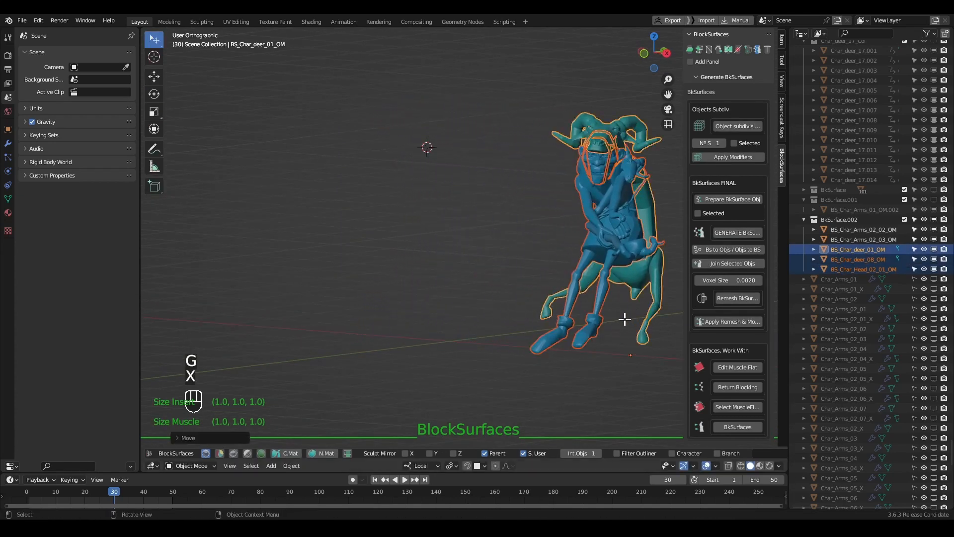
{"action": "key", "text": "alt+a"}
{"action": "middle_click_drag", "start_coordinate": [472, 281], "coordinate": [397, 274]}
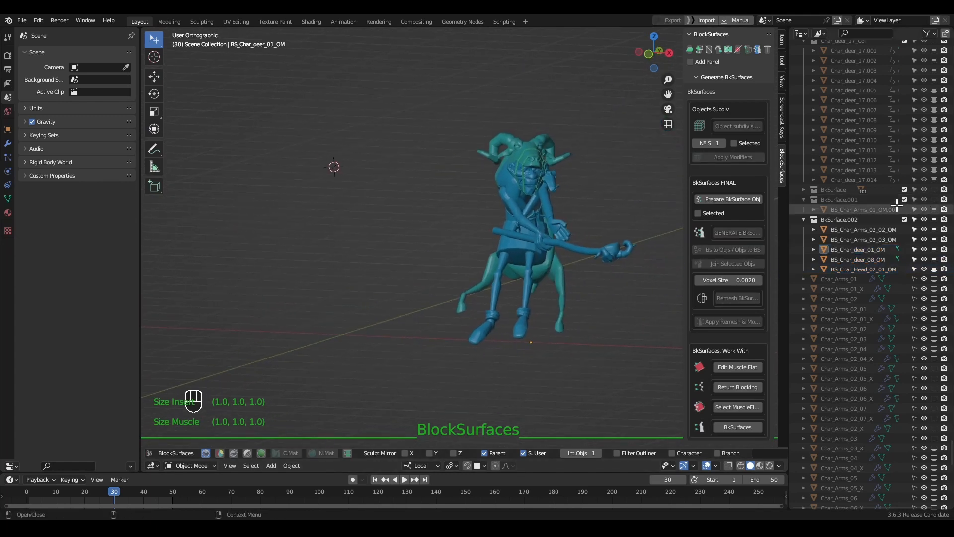
- Make the BkSurface.001 collection and the blocking character visible alongside the posed surfaces
{"action": "left_click", "coordinate": [934, 199]}
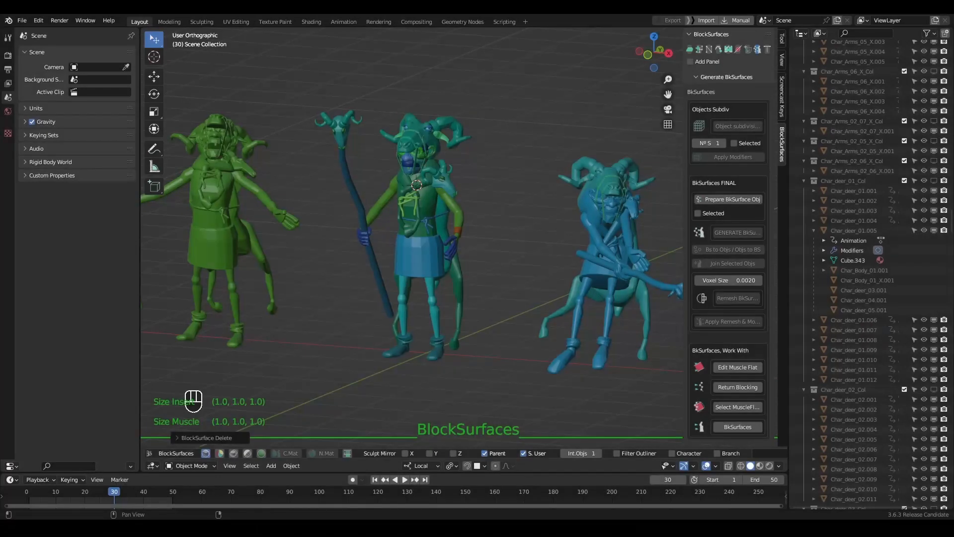
{"action": "middle_click_drag", "start_coordinate": [492, 276], "coordinate": [534, 255]}
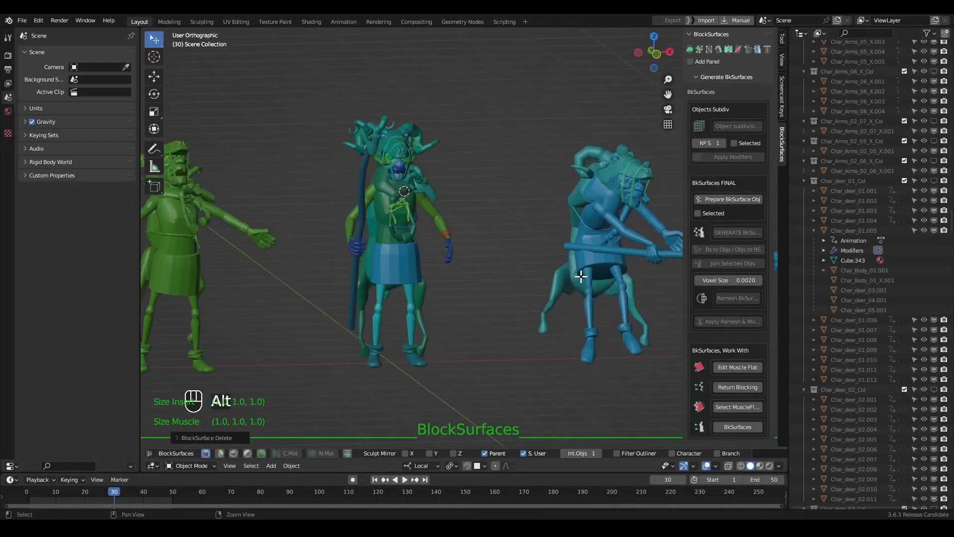
{"action": "right_click_drag", "start_coordinate": [581, 277], "coordinate": [558, 292], "text": "alt"}
{"action": "middle_click_drag", "start_coordinate": [562, 346], "coordinate": [552, 291], "text": "alt"}
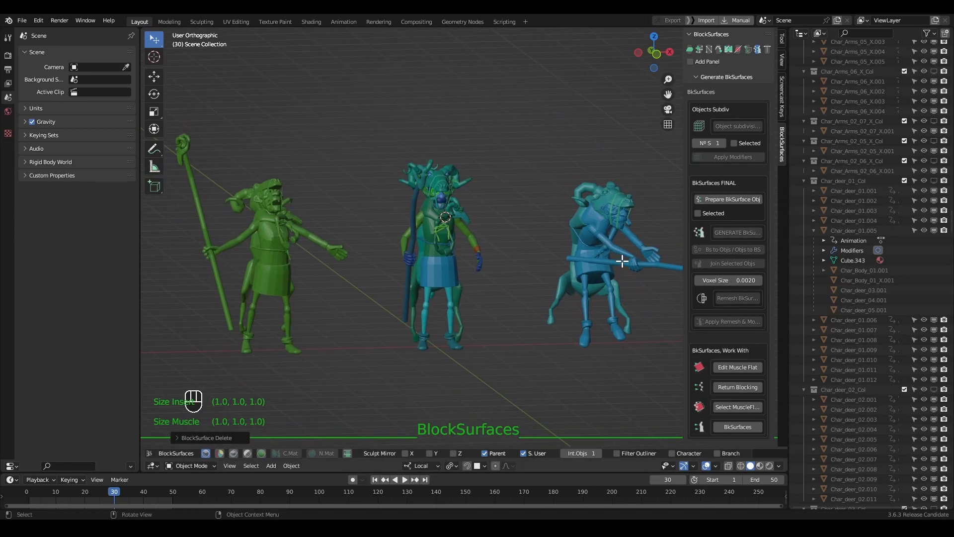
- Collapse the Char_deer_01_Col collection and scrub the animation back to frame 1
{"action": "left_click", "coordinate": [804, 181]}
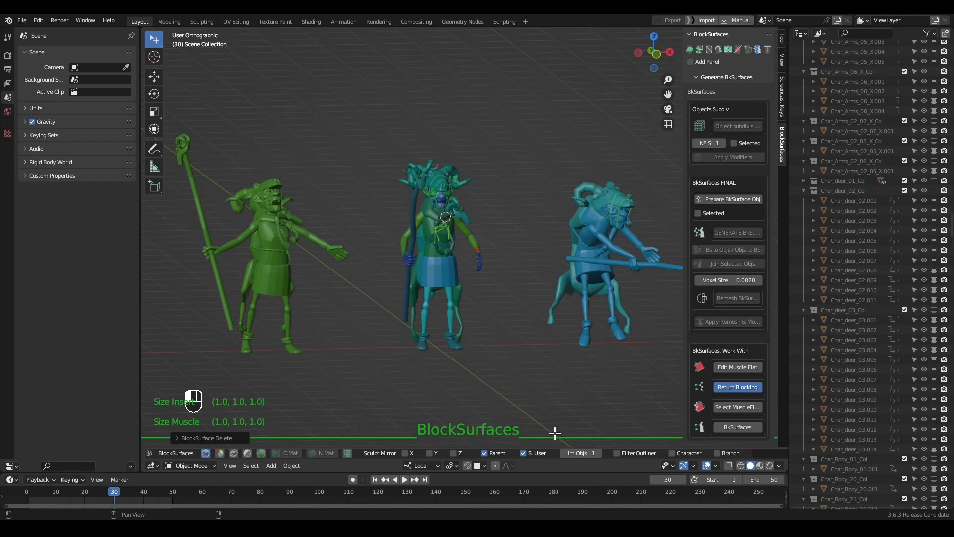
{"action": "middle_click_drag", "start_coordinate": [558, 335], "coordinate": [527, 233]}
{"action": "left_click_drag", "start_coordinate": [100, 491], "coordinate": [29, 492]}
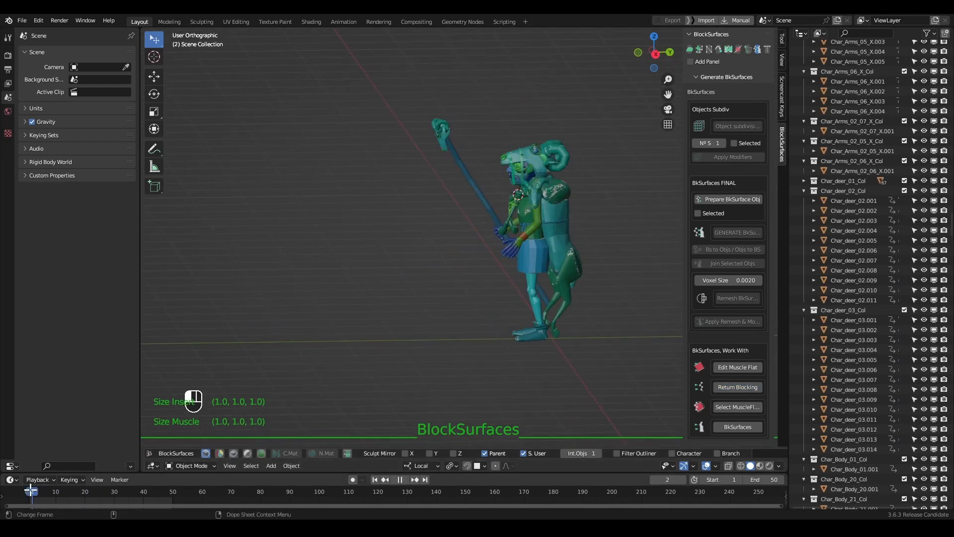
{"action": "middle_click_drag", "start_coordinate": [526, 297], "coordinate": [576, 293], "text": "alt"}
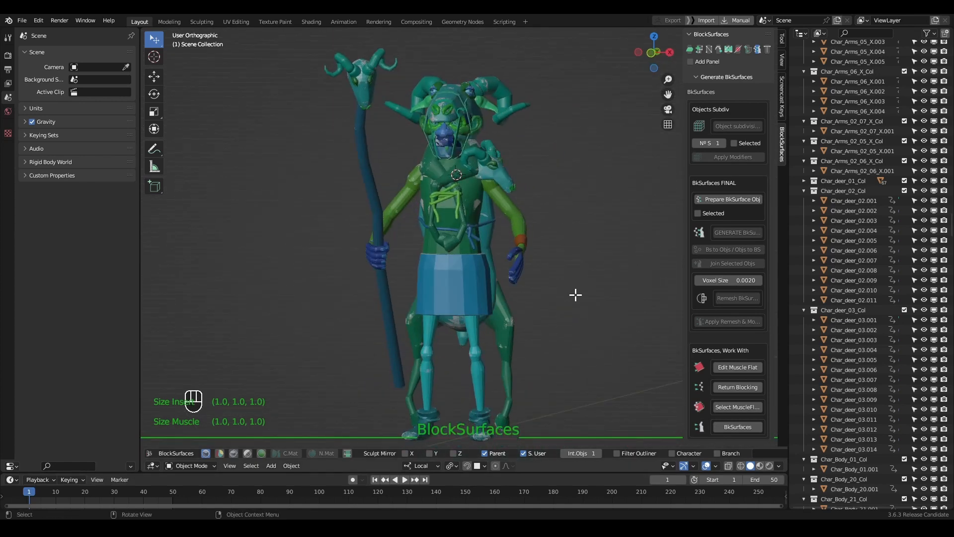
- Review the BkSurfaces mode choices for BkSurfaces, Blocking, MuscleFlat and combined selection while viewing the three characters
{"action": "key", "text": "shift+ctrl+alt+q"}
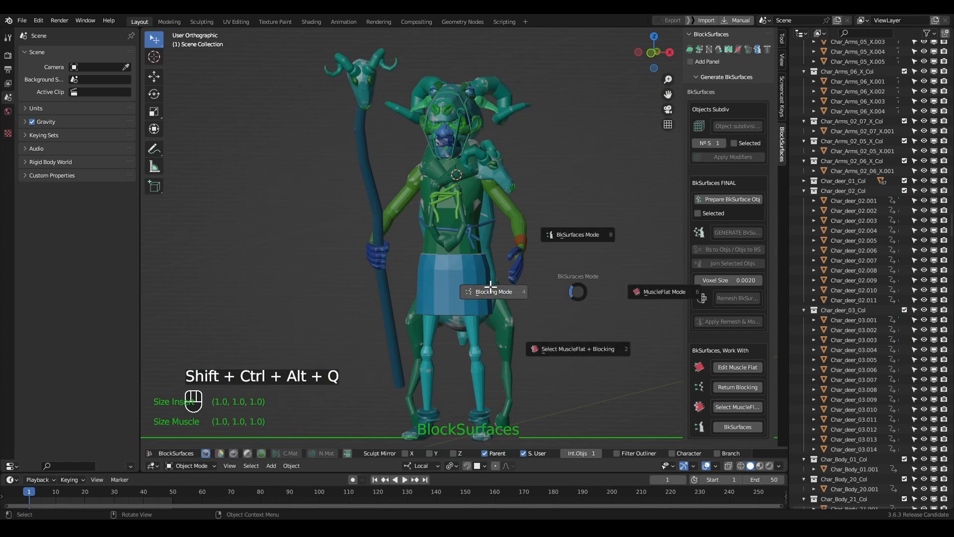
{"action": "left_click", "coordinate": [583, 236]}
{"action": "scroll", "coordinate": [557, 270], "scroll_direction": "down", "scroll_amount": 5}
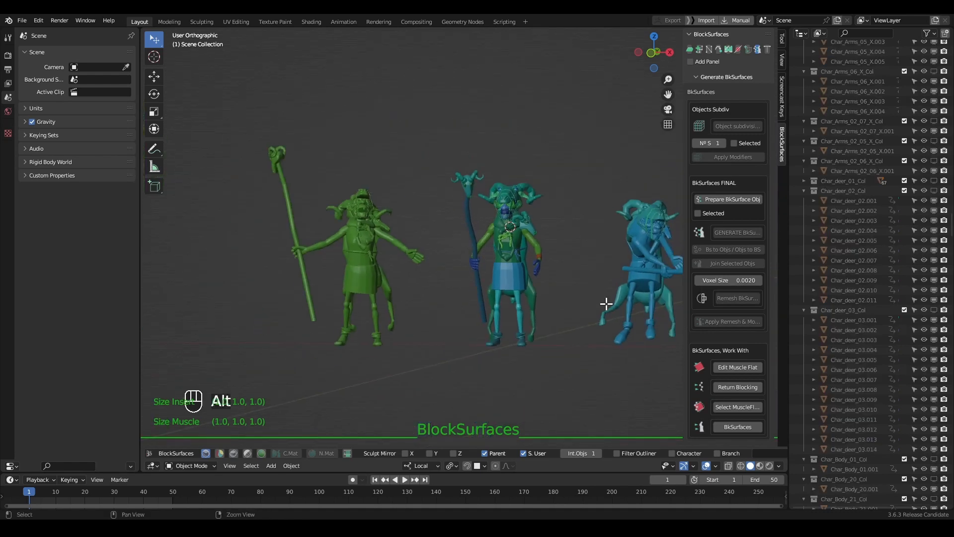
{"action": "middle_click_drag", "start_coordinate": [519, 303], "coordinate": [473, 247]}
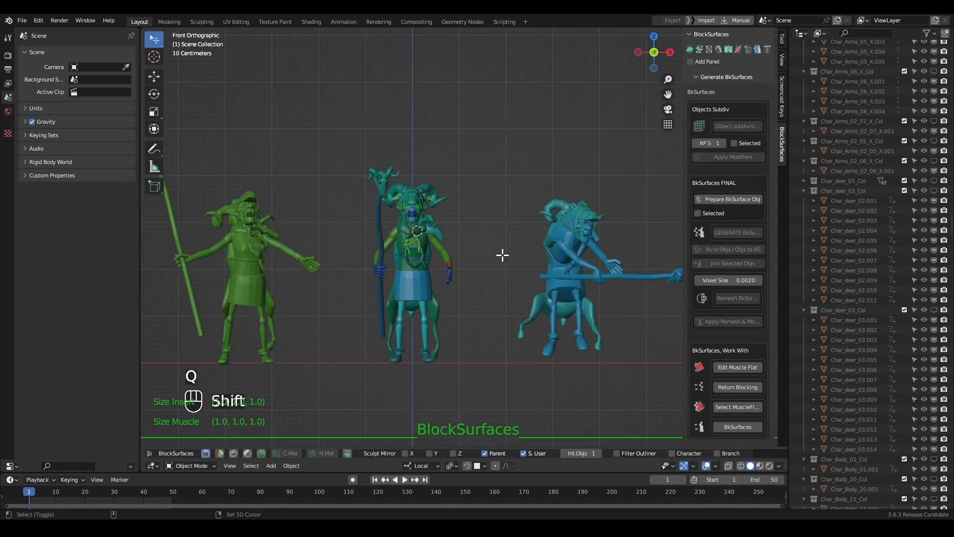
{"action": "key", "text": "alt"}
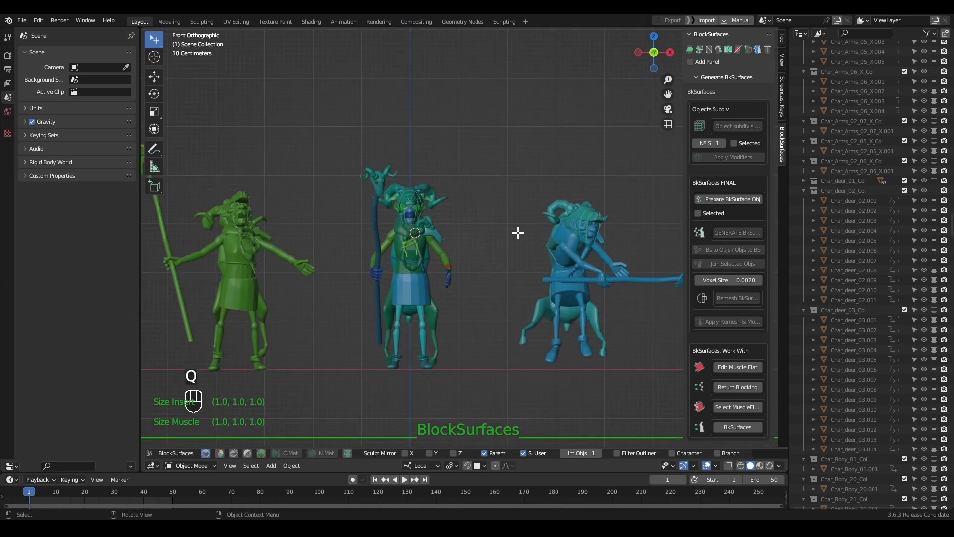
{"action": "key", "text": "ctrl+shift+alt+q"}
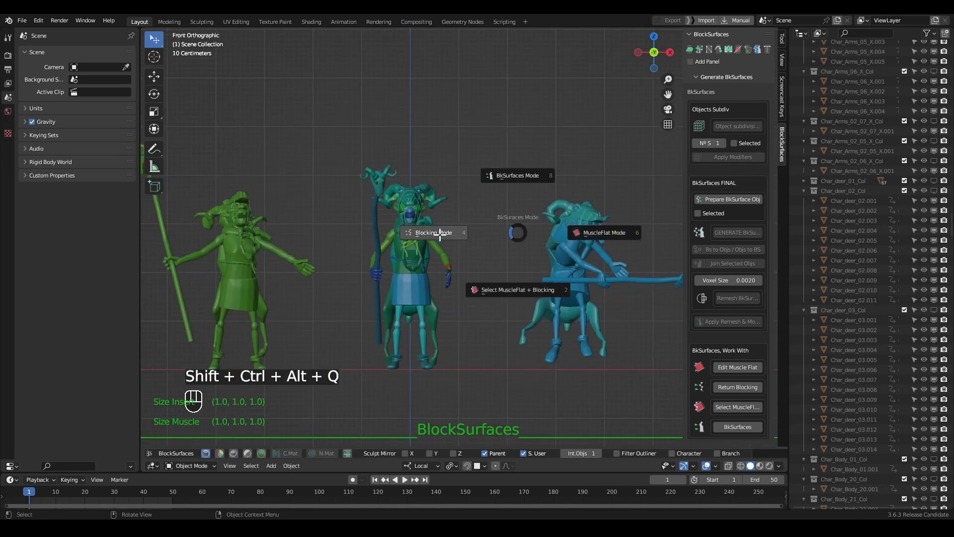
{"action": "left_click", "coordinate": [451, 257]}
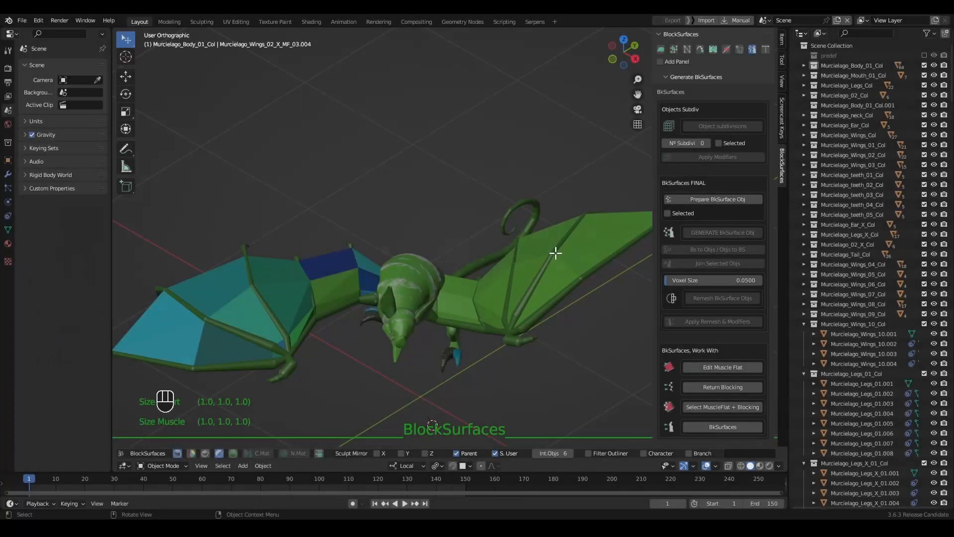
- Try rotating selected blocking pieces on the outer part of the bat's all-green wing
{"action": "middle_click_drag", "start_coordinate": [588, 330], "coordinate": [541, 288]}
{"action": "left_click", "coordinate": [530, 204], "text": "shift"}
{"action": "middle_click_drag", "start_coordinate": [530, 209], "coordinate": [583, 345]}
{"action": "key", "text": "r"}
{"action": "key", "text": "Escape"}
{"action": "left_click", "coordinate": [587, 341]}
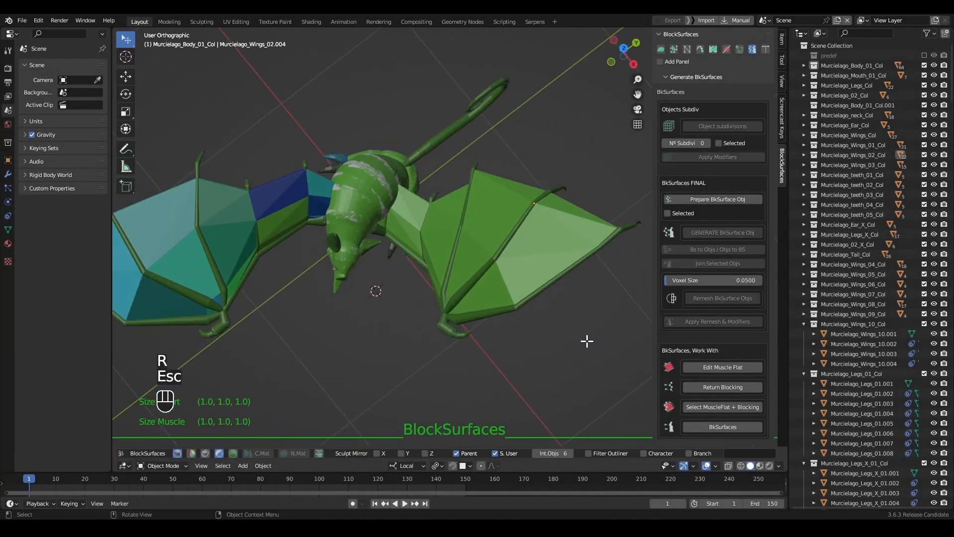
{"action": "left_click_drag", "start_coordinate": [613, 184], "coordinate": [535, 296]}
{"action": "middle_click_drag", "start_coordinate": [535, 295], "coordinate": [497, 287]}
{"action": "key", "text": "r"}
{"action": "key", "text": "Escape"}
- Box-select the whole outer section of the bat's green wing and try rotating it as one unit
{"action": "key", "text": "b"}
{"action": "left_click_drag", "start_coordinate": [588, 139], "coordinate": [472, 288]}
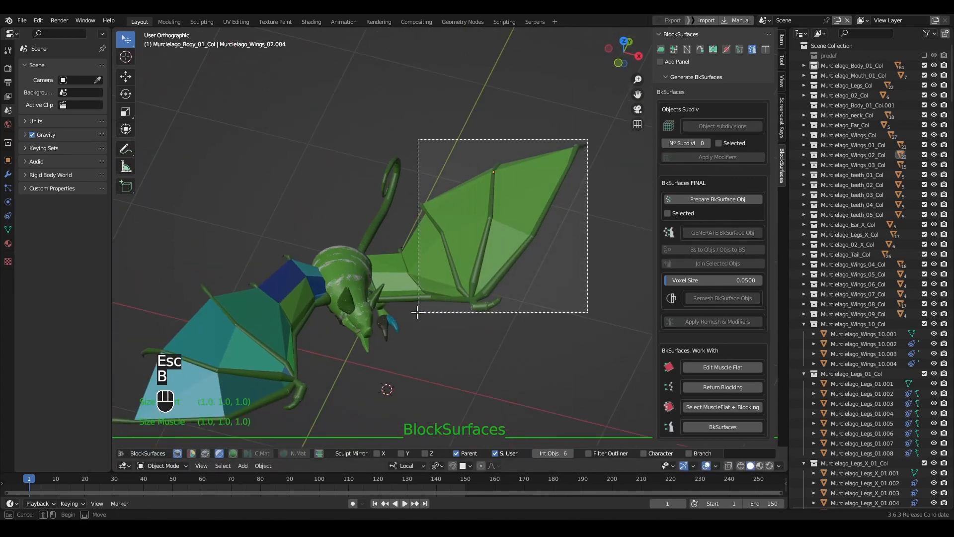
{"action": "left_click_drag", "start_coordinate": [417, 312], "coordinate": [417, 312]}
{"action": "middle_click_drag", "start_coordinate": [417, 312], "coordinate": [650, 330]}
{"action": "key", "text": "r"}
{"action": "key", "text": "Escape"}
{"action": "key", "text": "r"}
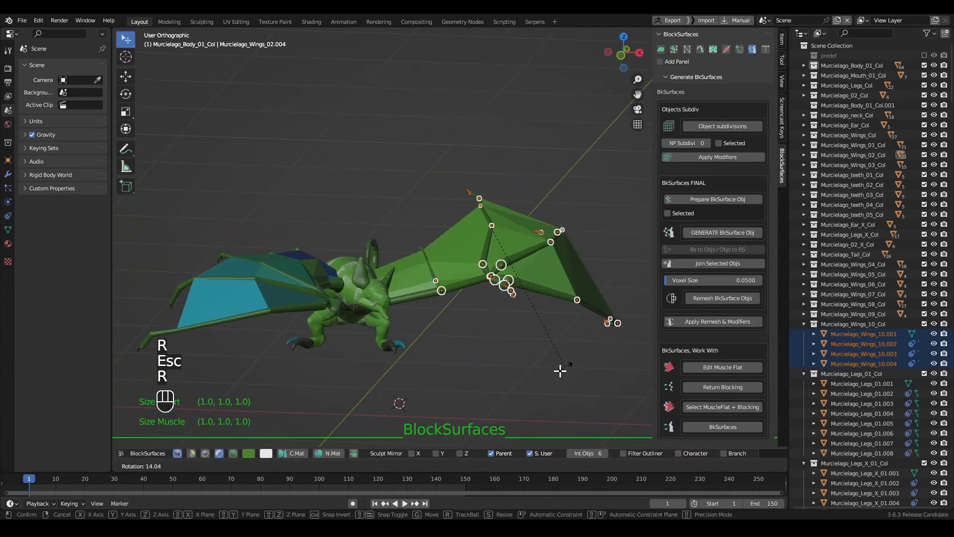
{"action": "key", "text": "Escape"}
{"action": "middle_click_drag", "start_coordinate": [547, 341], "coordinate": [503, 255], "text": "alt"}
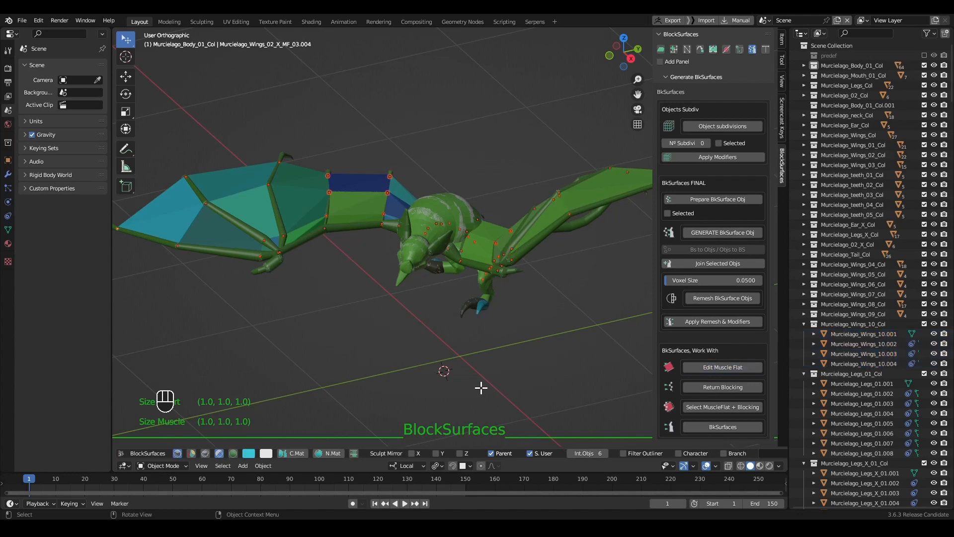
- Try moving the selected blocking pieces around the dark blue membrane of the opposite wing
{"action": "key", "text": "g"}
{"action": "key", "text": "Escape"}
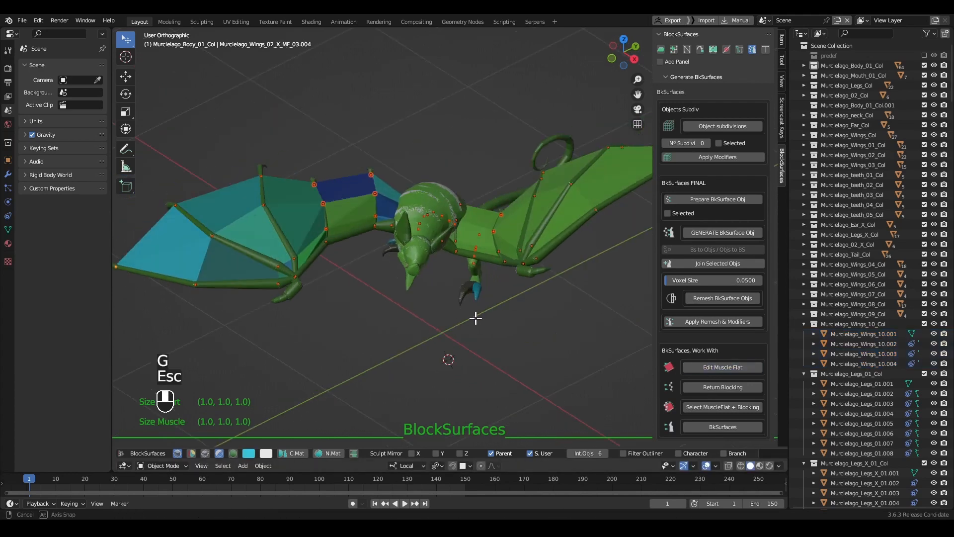
{"action": "key", "text": "g"}
{"action": "key", "text": "Escape"}
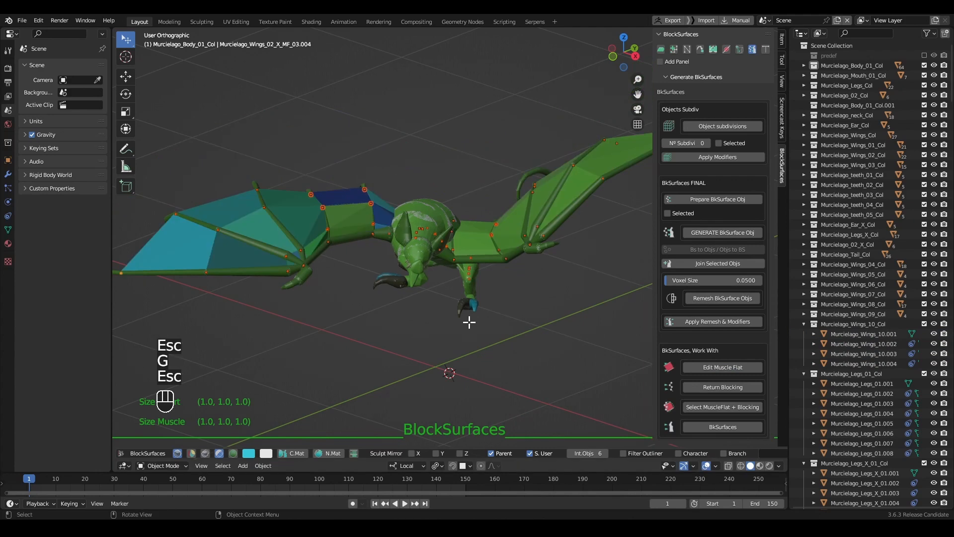
- Box-select the pieces at the outer end of the dark blue wing membrane and scale them
{"action": "middle_click_drag", "start_coordinate": [518, 304], "coordinate": [651, 306]}
{"action": "middle_click", "coordinate": [518, 233], "text": "alt"}
{"action": "scroll", "coordinate": [517, 232], "scroll_direction": "up", "scroll_amount": 4}
{"action": "middle_click_drag", "start_coordinate": [518, 238], "coordinate": [522, 356]}
{"action": "left_click", "coordinate": [524, 348]}
{"action": "left_click_drag", "start_coordinate": [549, 157], "coordinate": [514, 315]}
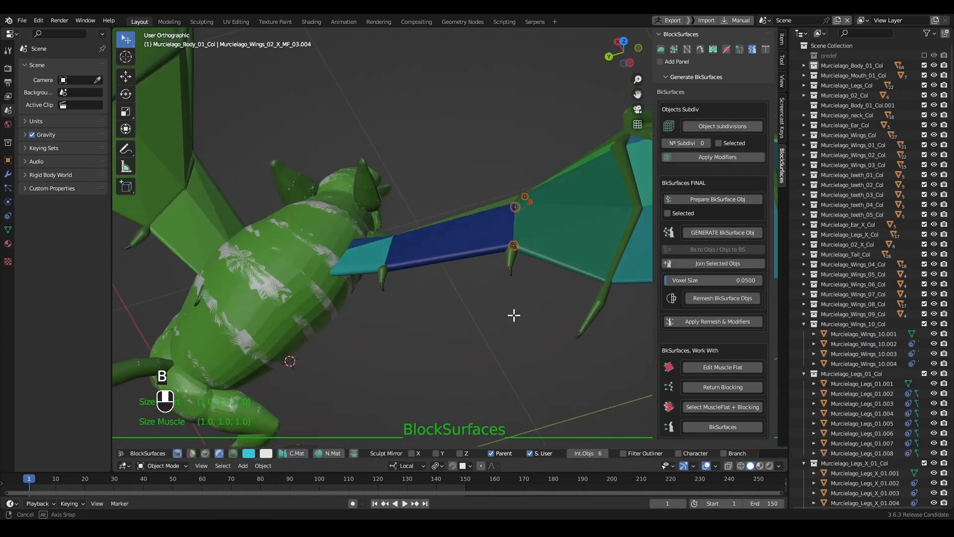
{"action": "middle_click_drag", "start_coordinate": [514, 315], "coordinate": [597, 379]}
{"action": "key", "text": "s"}
{"action": "left_click", "coordinate": [547, 282]}
- Clear the selection, box-select the pieces at the inner end of the dark blue membrane and scale them down
{"action": "middle_click_drag", "start_coordinate": [547, 282], "coordinate": [500, 351]}
{"action": "key", "text": "alt+a"}
{"action": "key", "text": "b"}
{"action": "left_click_drag", "start_coordinate": [458, 217], "coordinate": [412, 331]}
{"action": "key", "text": "s"}
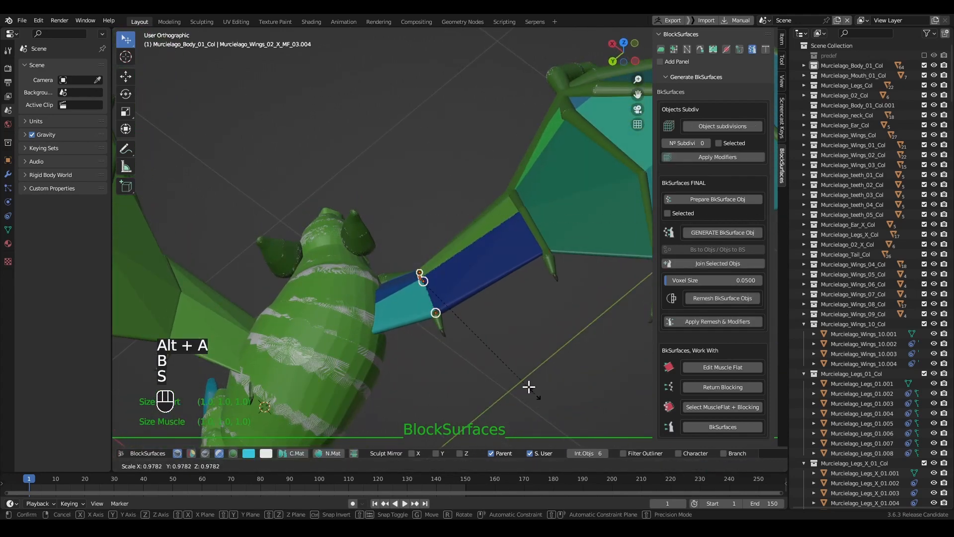
{"action": "left_click", "coordinate": [487, 331]}
{"action": "middle_click_drag", "start_coordinate": [487, 331], "coordinate": [588, 255]}
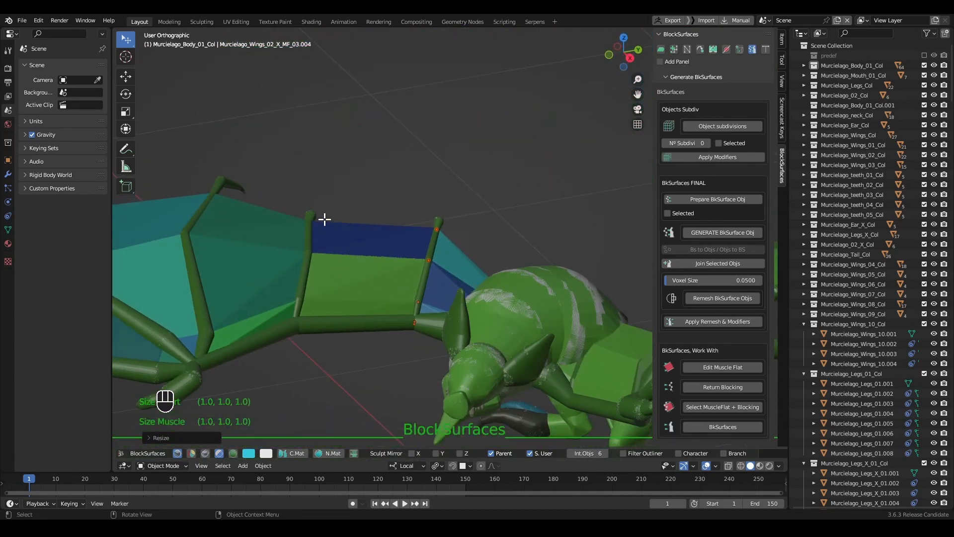
- Clear the selection of wing pieces and switch BlockSurfaces to Blocking Mode
{"action": "left_click_drag", "start_coordinate": [302, 224], "coordinate": [302, 226]}
{"action": "middle_click_drag", "start_coordinate": [302, 224], "coordinate": [341, 273]}
{"action": "key", "text": "alt+a"}
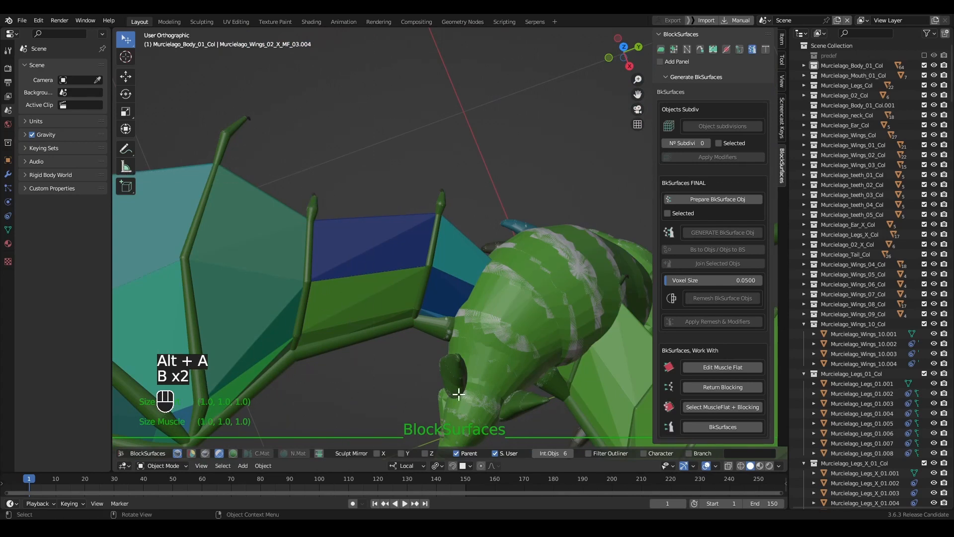
{"action": "middle_click_drag", "start_coordinate": [459, 394], "coordinate": [517, 361]}
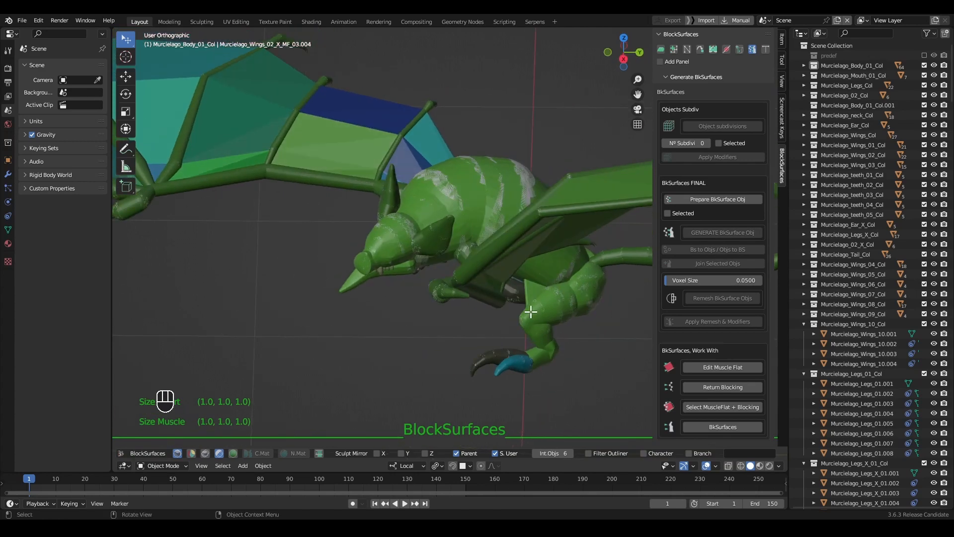
{"action": "key", "text": "shift+ctrl+alt+q"}
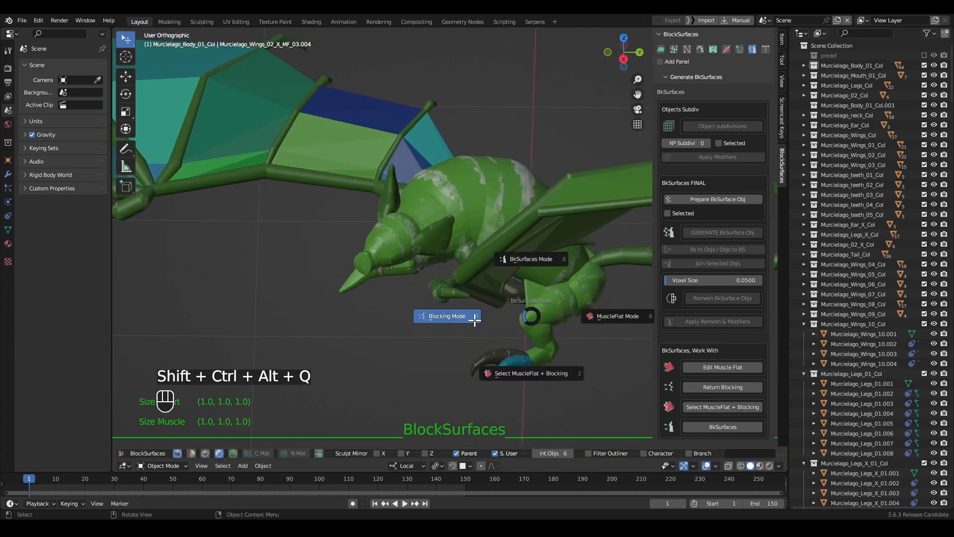
{"action": "left_click", "coordinate": [474, 319]}
- Box-select the blocking pieces along the upper struts of the blue wing and try rotating them
{"action": "middle_click_drag", "start_coordinate": [469, 315], "coordinate": [511, 324]}
{"action": "middle_click", "coordinate": [383, 309], "text": "alt"}
{"action": "key", "text": "b"}
{"action": "left_click_drag", "start_coordinate": [438, 88], "coordinate": [308, 193]}
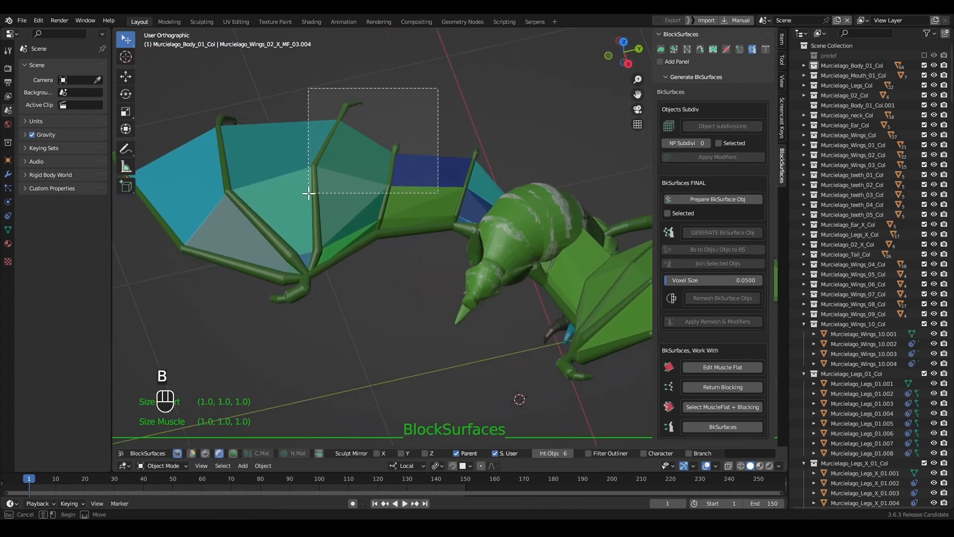
{"action": "middle_click_drag", "start_coordinate": [308, 194], "coordinate": [507, 278]}
{"action": "key", "text": "r"}
{"action": "key", "text": "Escape"}
- Box-select all the blocking of the outer blue wing and try rotating it several times
{"action": "key", "text": "b"}
{"action": "left_click_drag", "start_coordinate": [173, 103], "coordinate": [394, 278]}
{"action": "middle_click_drag", "start_coordinate": [394, 278], "coordinate": [566, 285]}
{"action": "key", "text": "r"}
{"action": "key", "text": "Escape"}
{"action": "key", "text": "r"}
{"action": "key", "text": "Escape"}
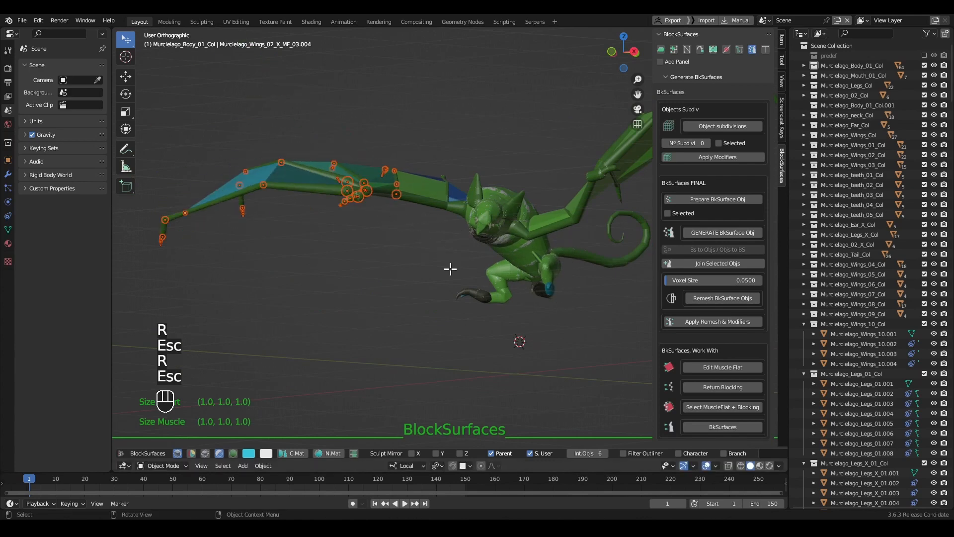
{"action": "key", "text": "b"}
{"action": "key", "text": "r"}
{"action": "key", "text": "Escape"}
{"action": "middle_click_drag", "start_coordinate": [570, 231], "coordinate": [482, 345]}
{"action": "key", "text": "r"}
{"action": "key", "text": "Escape"}
{"action": "left_click", "coordinate": [500, 332]}
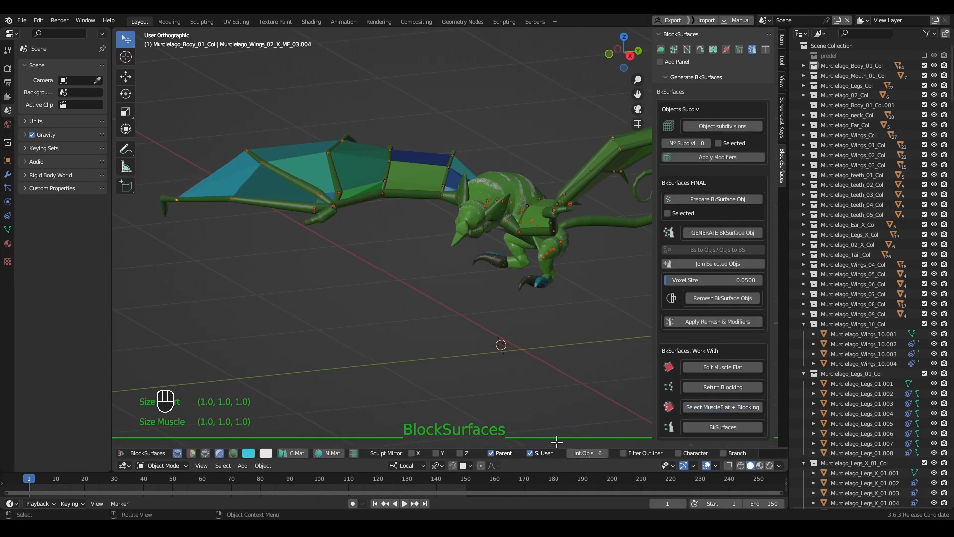
- Clear the selection, box-select the strut at the outer edge of the dark blue membrane and try moving it
{"action": "key", "text": "g"}
{"action": "key", "text": "Escape"}
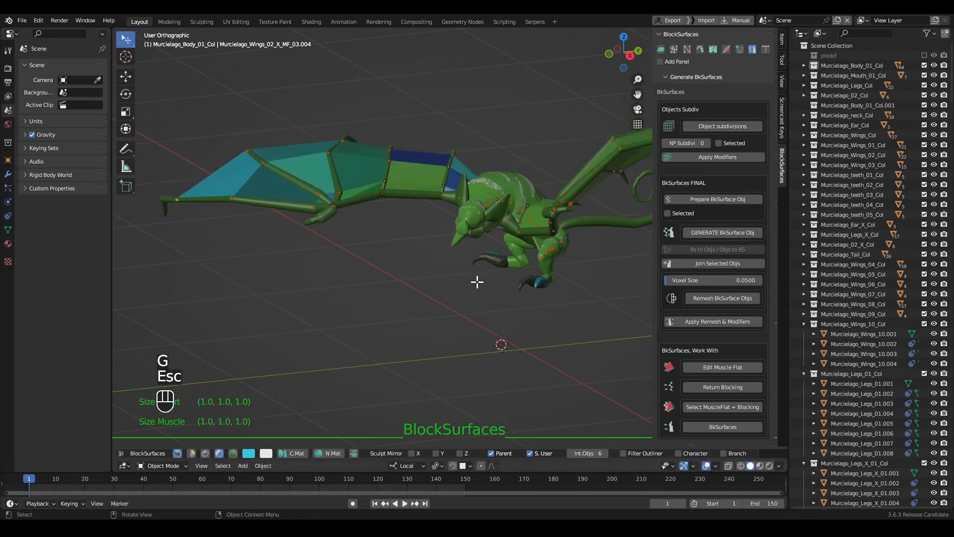
{"action": "key", "text": "alt+a"}
{"action": "key", "text": "b"}
{"action": "left_click_drag", "start_coordinate": [411, 116], "coordinate": [369, 203]}
{"action": "middle_click_drag", "start_coordinate": [423, 280], "coordinate": [396, 205]}
{"action": "key", "text": "g"}
{"action": "key", "text": "Escape"}
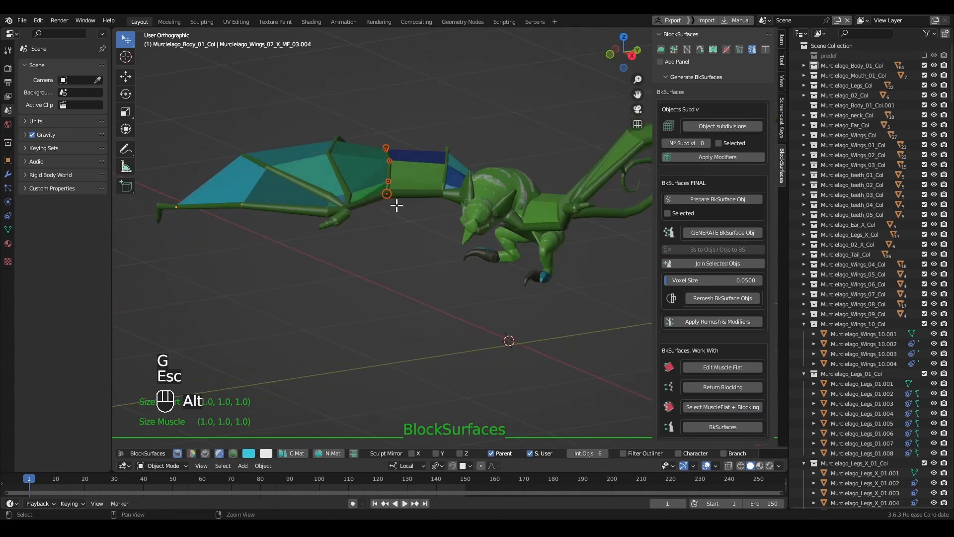
- Clear the strut selection and turn on X-ray view at the strut tip between the teal and dark blue membranes
{"action": "scroll", "coordinate": [397, 204], "scroll_direction": "up", "scroll_amount": 2}
{"action": "middle_click_drag", "start_coordinate": [409, 261], "coordinate": [368, 312]}
{"action": "middle_click", "coordinate": [437, 181], "text": "alt"}
{"action": "left_click", "coordinate": [435, 181]}
{"action": "middle_click", "coordinate": [405, 178], "text": "alt"}
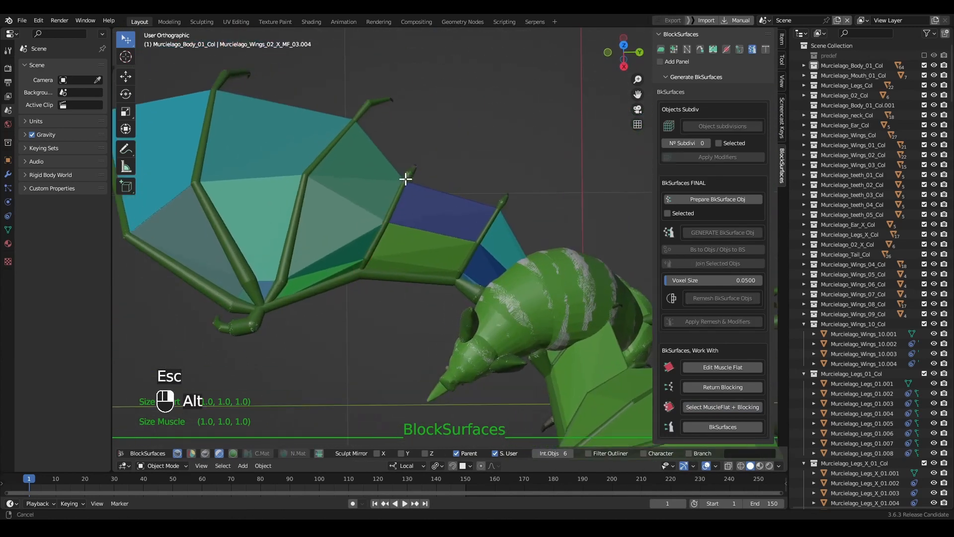
{"action": "scroll", "coordinate": [399, 260], "scroll_direction": "up", "scroll_amount": 6}
{"action": "key", "text": "alt+z"}
- Select the blocking sphere and the smaller muscle-flat point at the strut's tip joint and try moving them
{"action": "middle_click", "coordinate": [398, 249], "text": "alt"}
{"action": "left_click", "coordinate": [411, 228]}
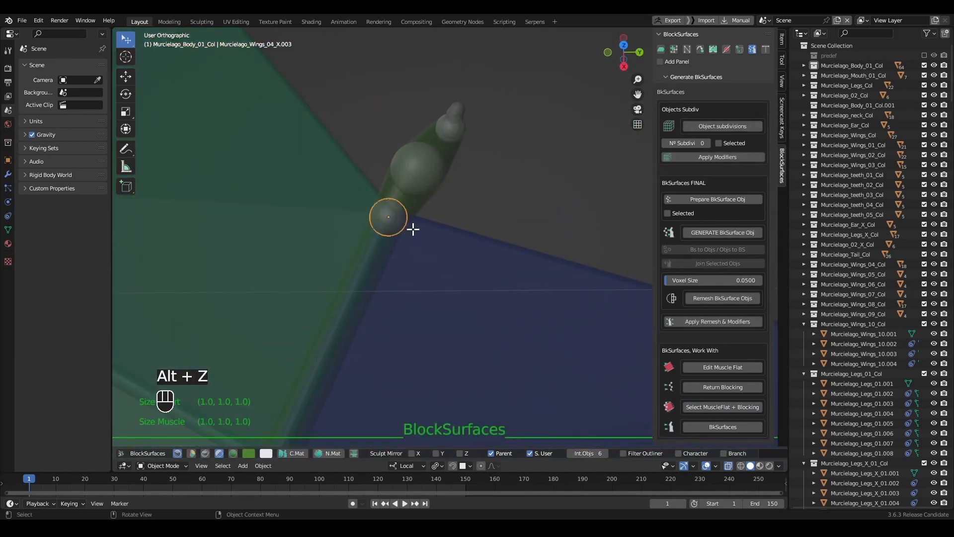
{"action": "key", "text": "g"}
{"action": "middle_click_drag", "start_coordinate": [472, 264], "coordinate": [408, 230], "text": "shift"}
{"action": "key", "text": "Escape"}
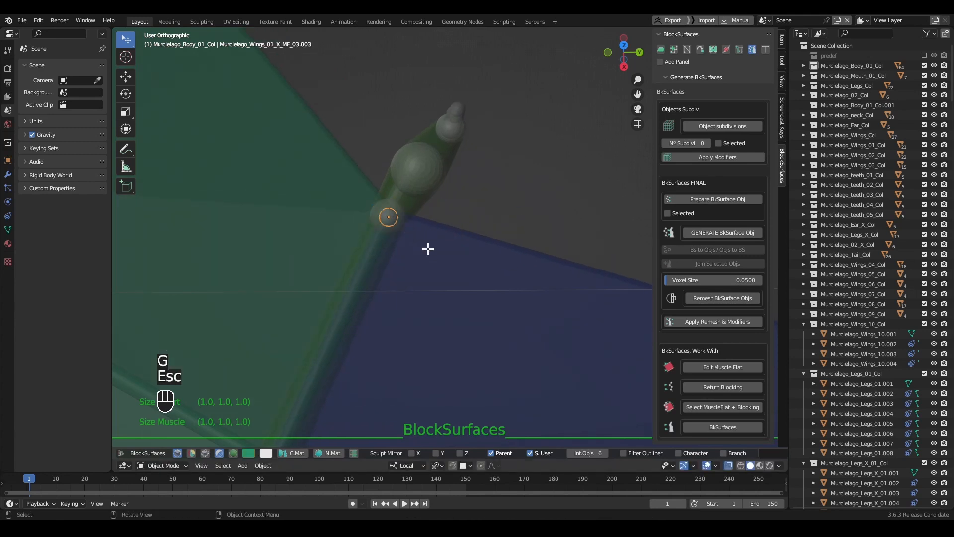
{"action": "key", "text": "g"}
{"action": "key", "text": "Escape"}
- Clear the selection and run Select MuscleFlat + Blocking on the whole bat creature
{"action": "right_click_drag", "start_coordinate": [442, 308], "coordinate": [444, 190], "text": "alt"}
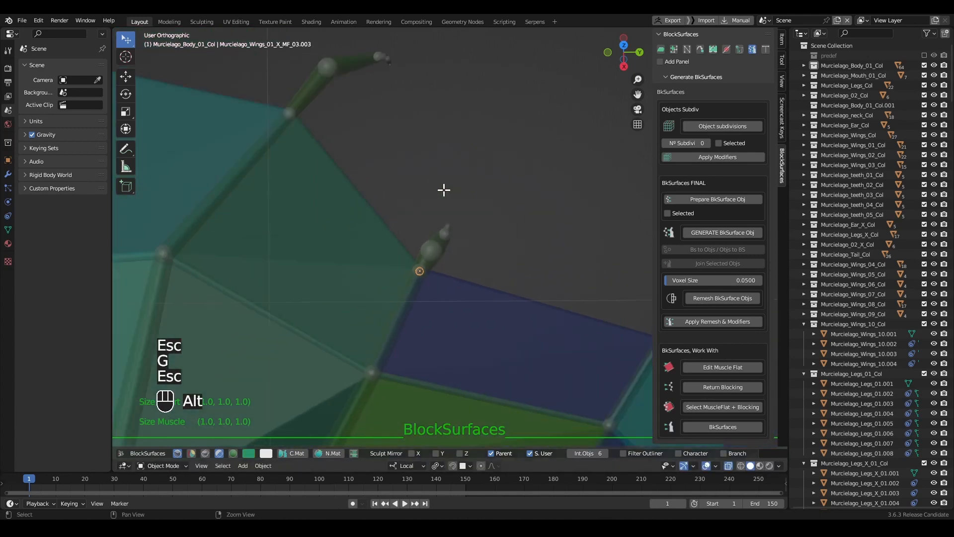
{"action": "right_click_drag", "start_coordinate": [436, 245], "coordinate": [439, 199], "text": "alt"}
{"action": "middle_click_drag", "start_coordinate": [439, 198], "coordinate": [442, 151]}
{"action": "right_click_drag", "start_coordinate": [450, 338], "coordinate": [481, 257], "text": "alt"}
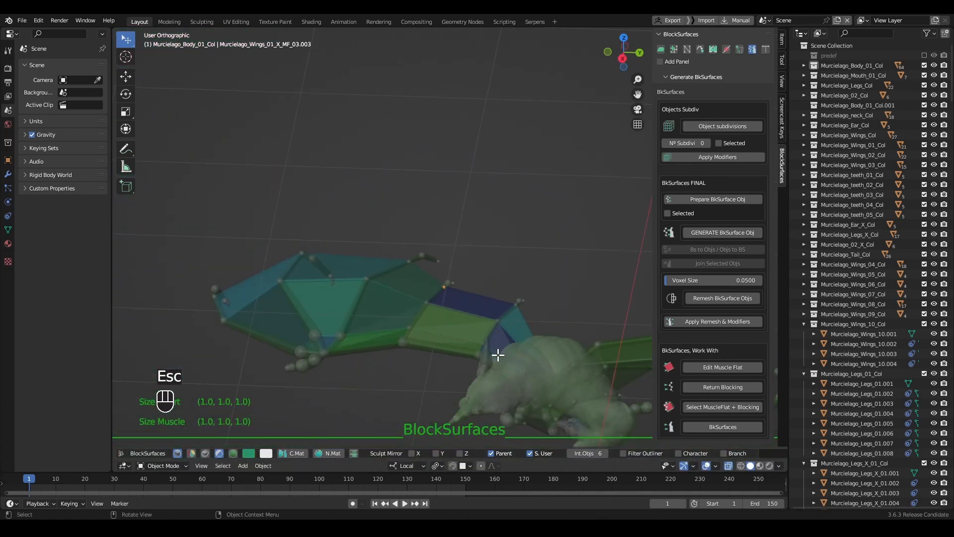
{"action": "middle_click_drag", "start_coordinate": [498, 354], "coordinate": [458, 277], "text": "shift"}
{"action": "key", "text": "a"}
{"action": "key", "text": "alt+a"}
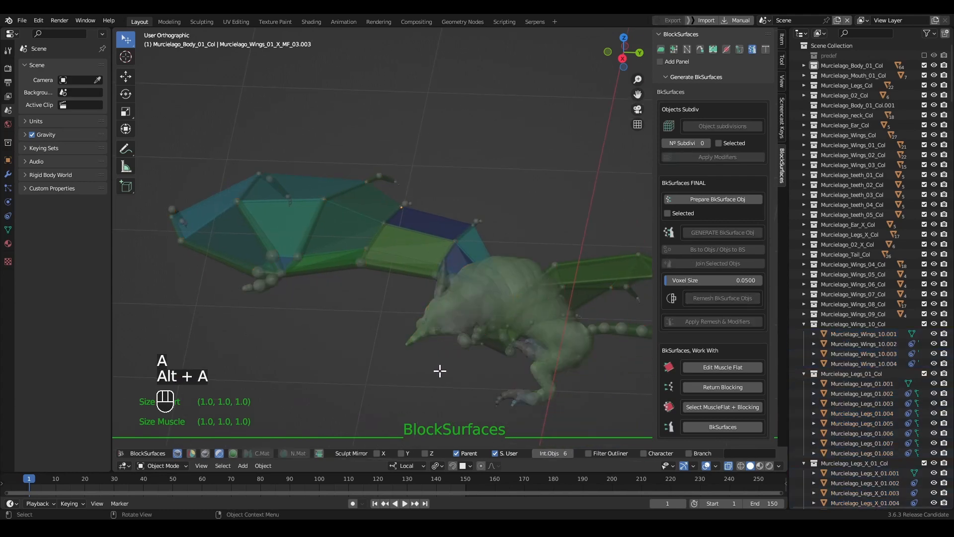
{"action": "left_click", "coordinate": [719, 407]}
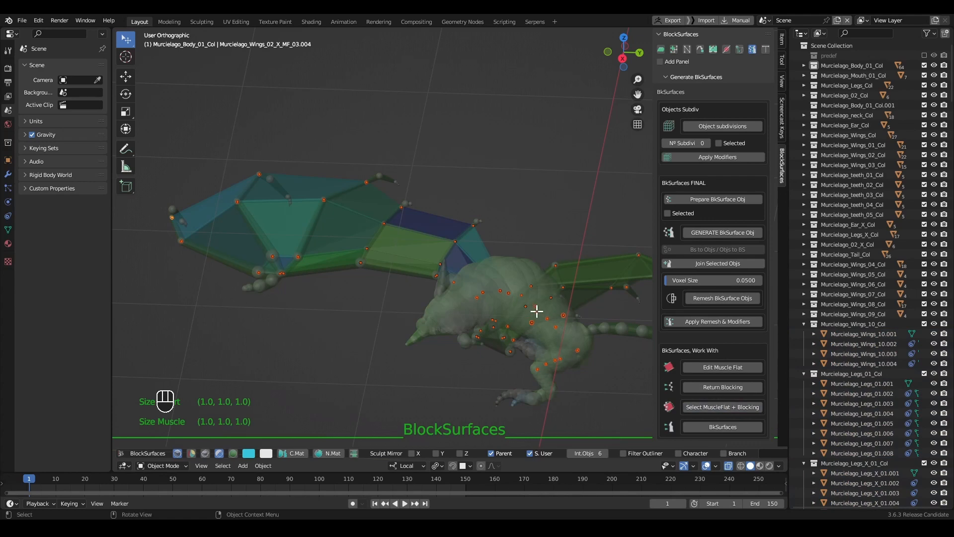
- Turn off X-ray view and try moving all the selected muscle-flat pieces
{"action": "middle_click_drag", "start_coordinate": [537, 312], "coordinate": [557, 347]}
{"action": "key", "text": "alt+z"}
{"action": "key", "text": "g"}
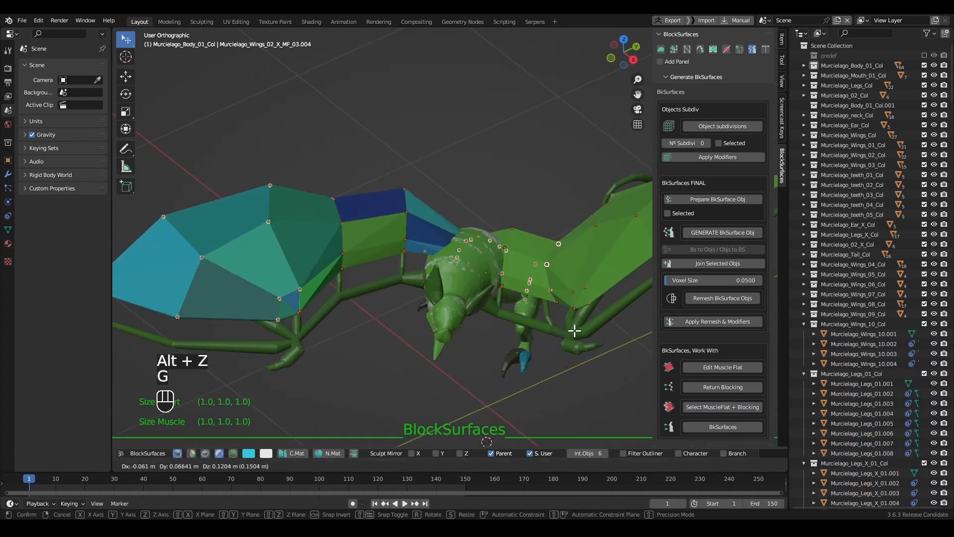
{"action": "key", "text": "Escape"}
- Run Select MuscleFlat + Blocking again from the BkSurfaces mode choices and try moving the selected pieces
{"action": "middle_click_drag", "start_coordinate": [658, 394], "coordinate": [494, 341]}
{"action": "key", "text": "shift+ctrl+alt+q"}
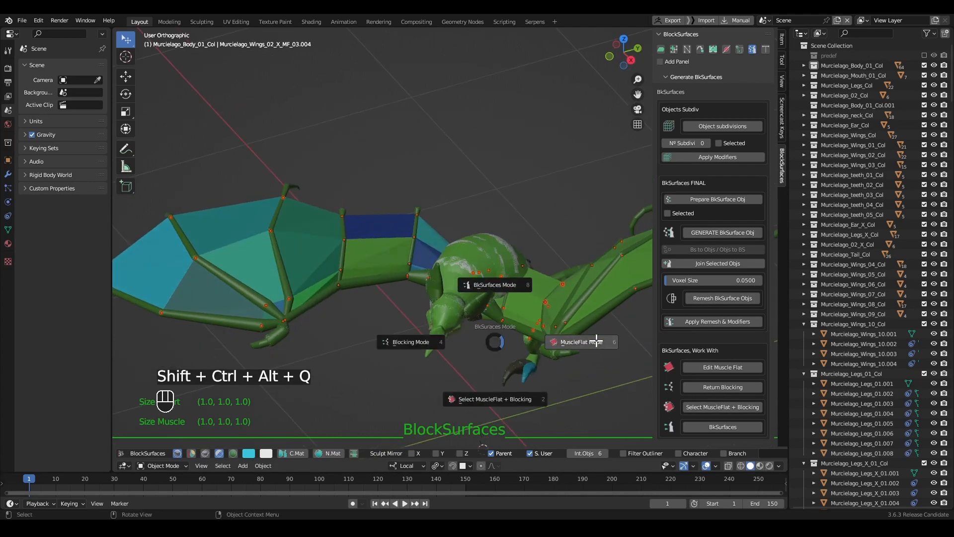
{"action": "left_click", "coordinate": [506, 399]}
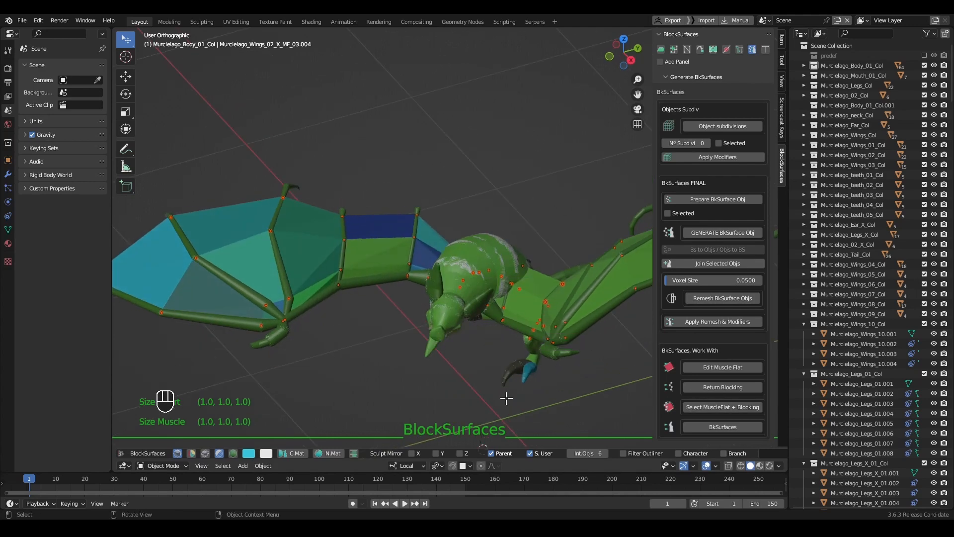
{"action": "key", "text": "g"}
{"action": "key", "text": "Escape"}
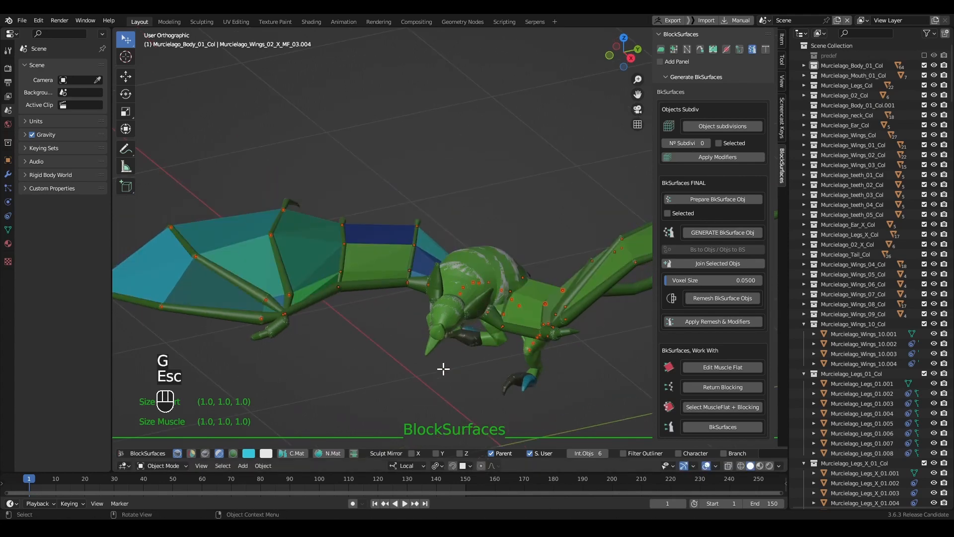
- Make the green body piece behind the head active and copy its material to all the selected muscle-flat pieces
{"action": "middle_click_drag", "start_coordinate": [443, 368], "coordinate": [451, 392]}
{"action": "middle_click_drag", "start_coordinate": [563, 366], "coordinate": [514, 327], "text": "alt"}
{"action": "scroll", "coordinate": [499, 323], "scroll_direction": "up", "scroll_amount": 3}
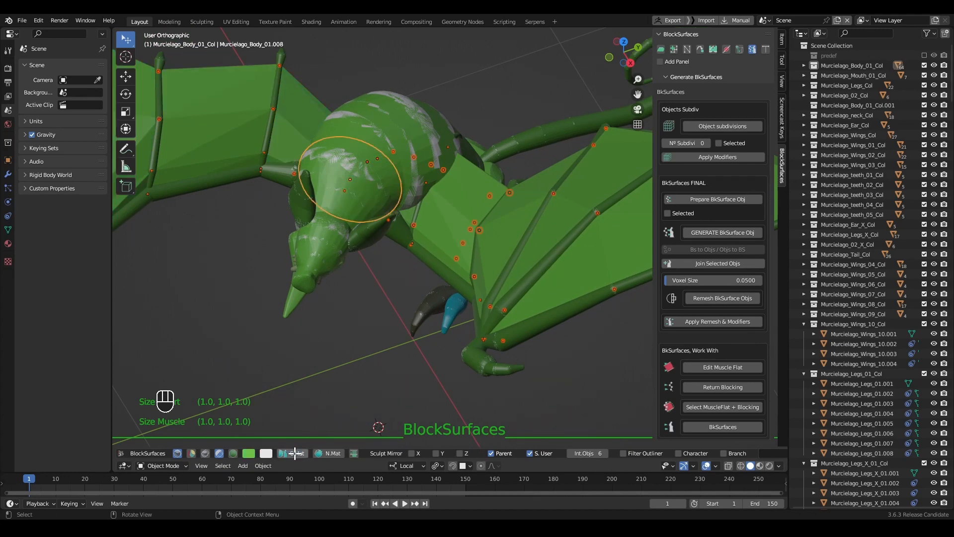
{"action": "middle_click_drag", "start_coordinate": [325, 370], "coordinate": [536, 332]}
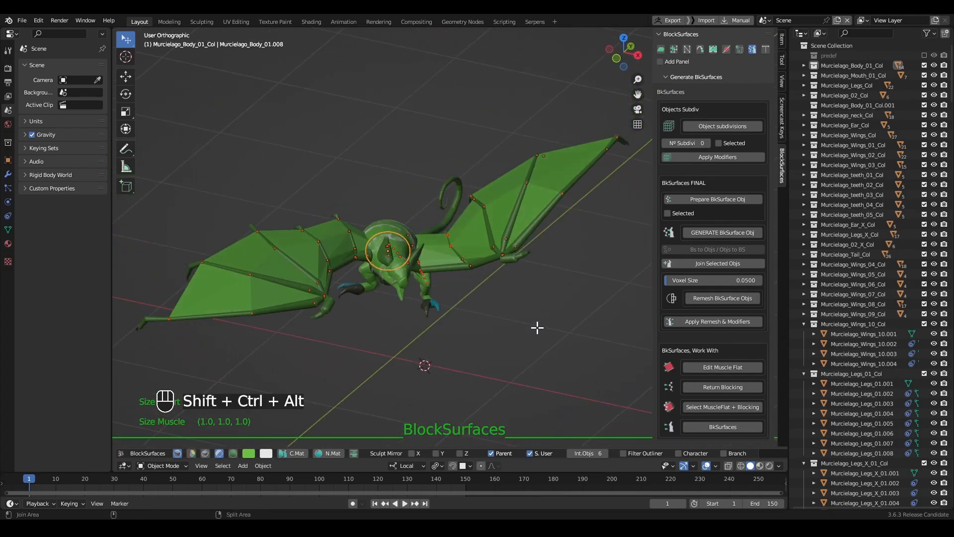